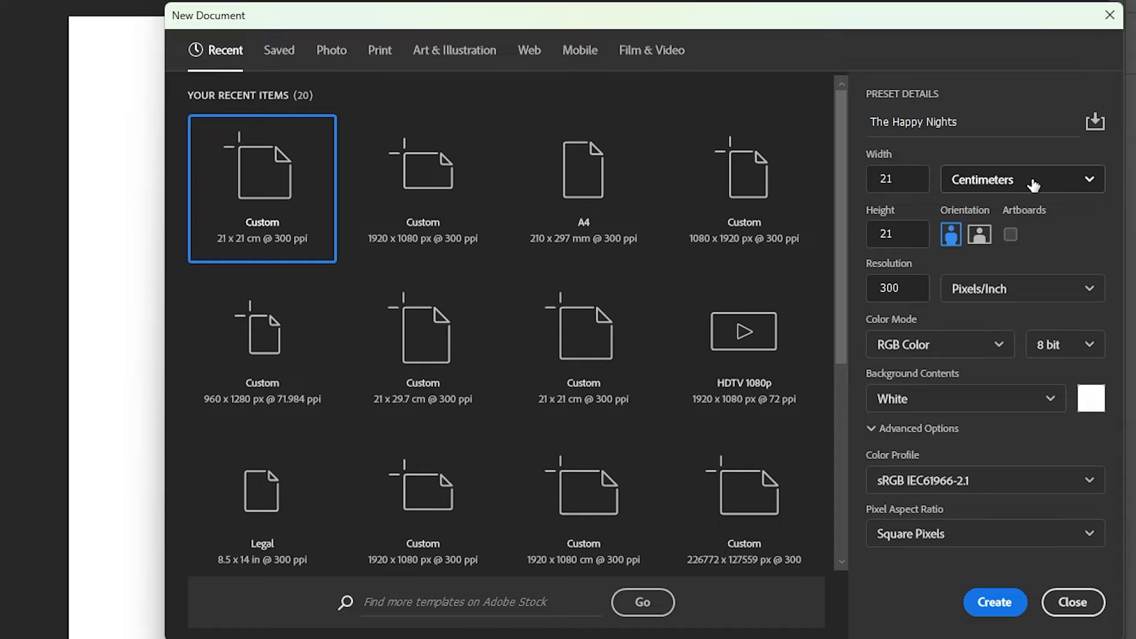
Step: Create the 21 × 21 cm 'The Happy Nights' document with a white background
left_click(1029, 181)
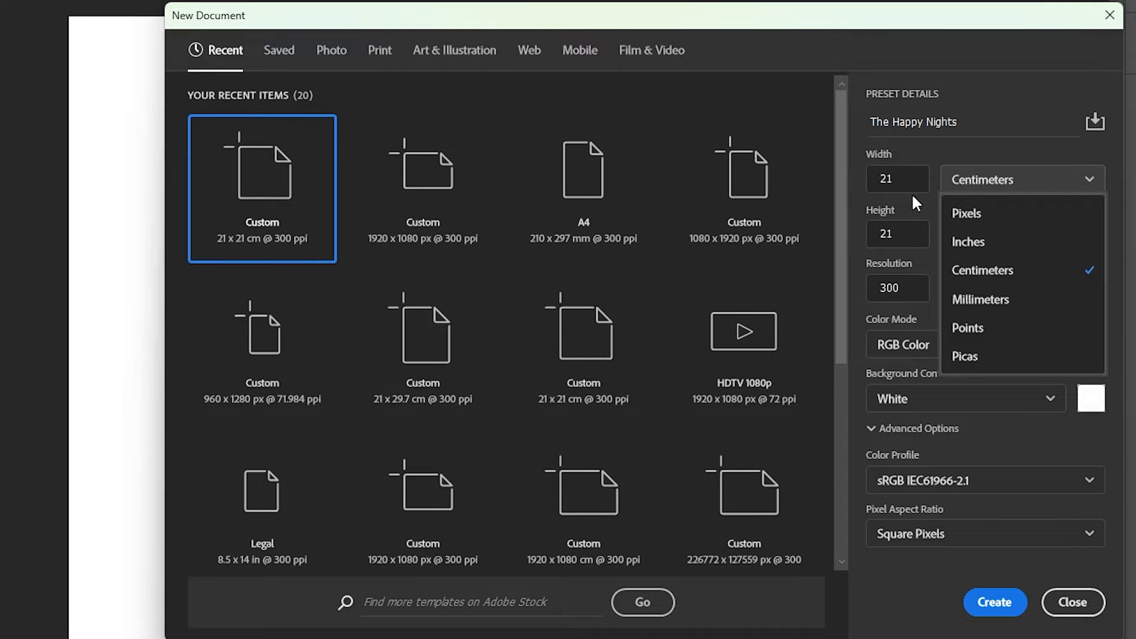
left_click(916, 240)
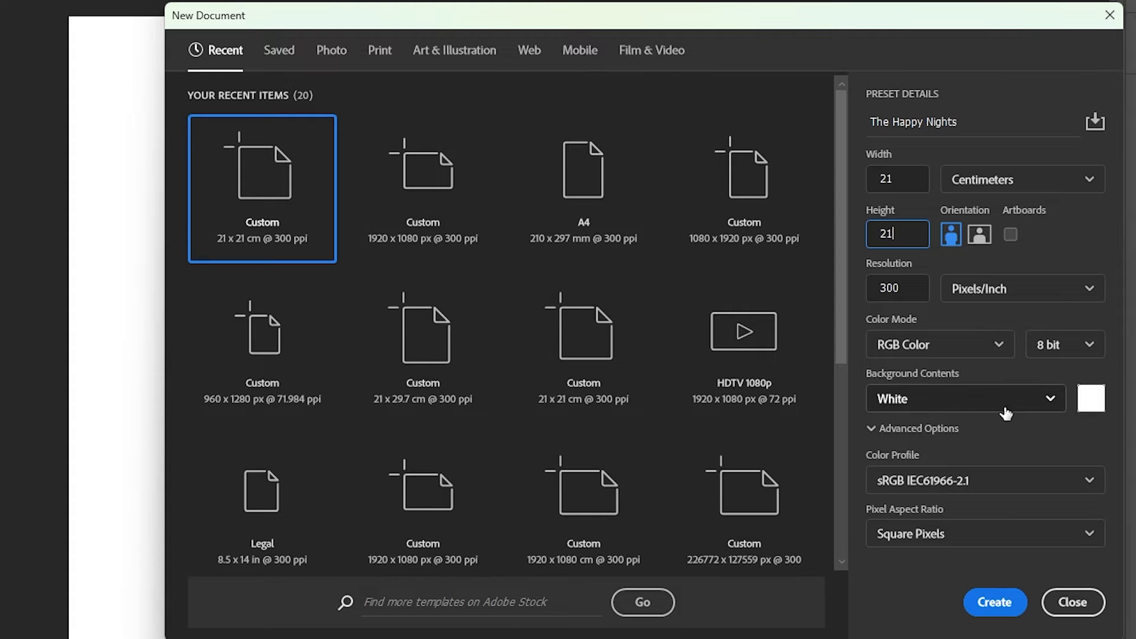
left_click(1087, 397)
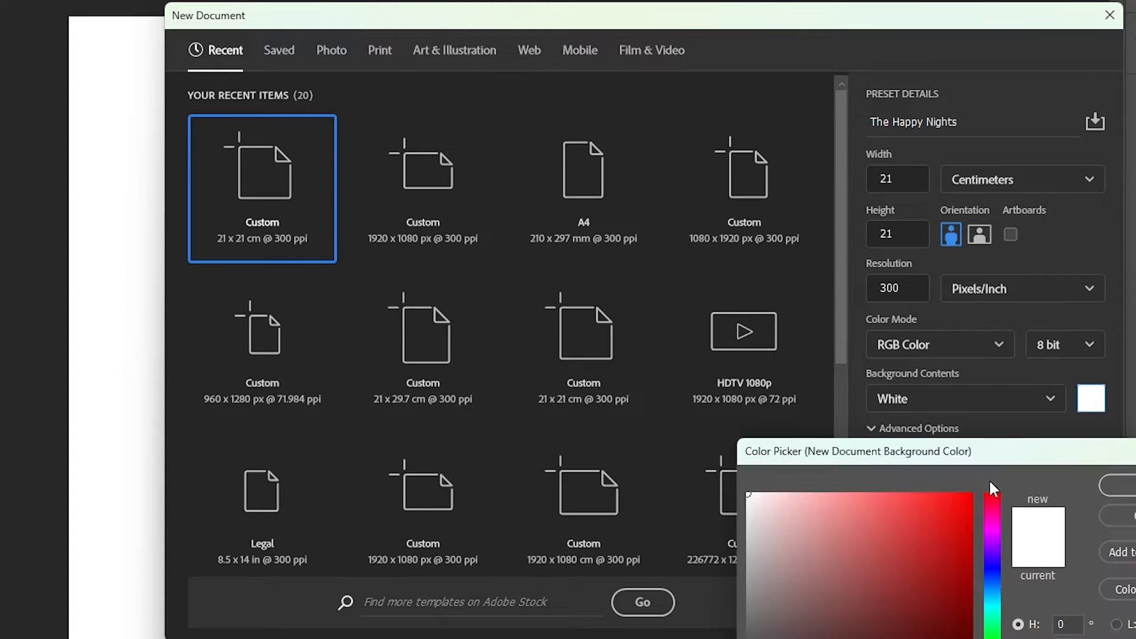
left_click(1100, 487)
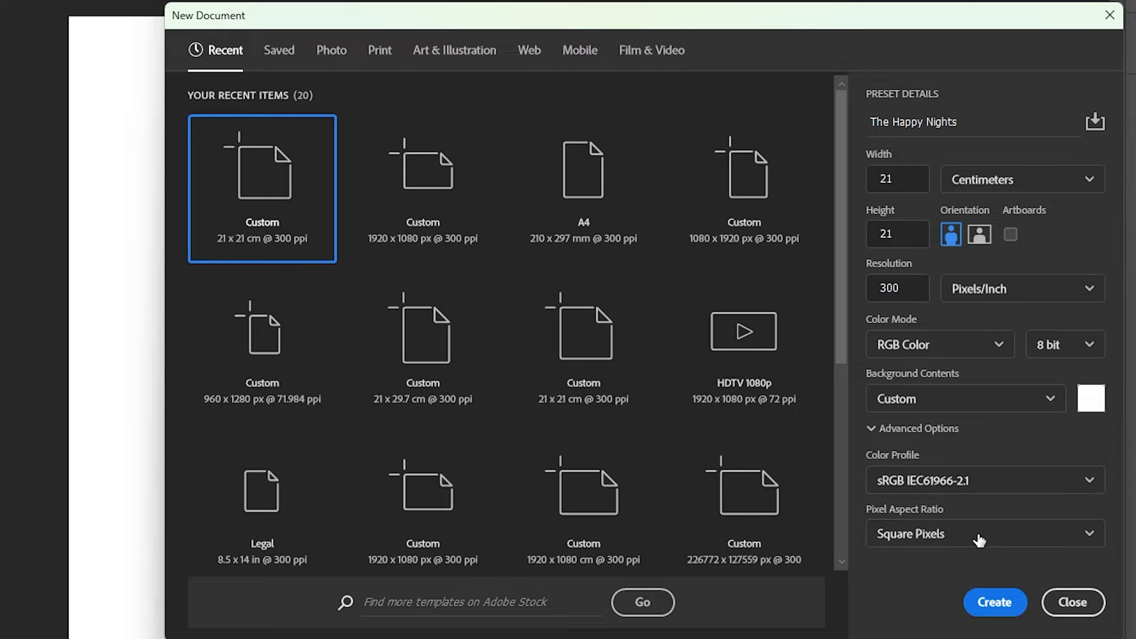
left_click(1004, 604)
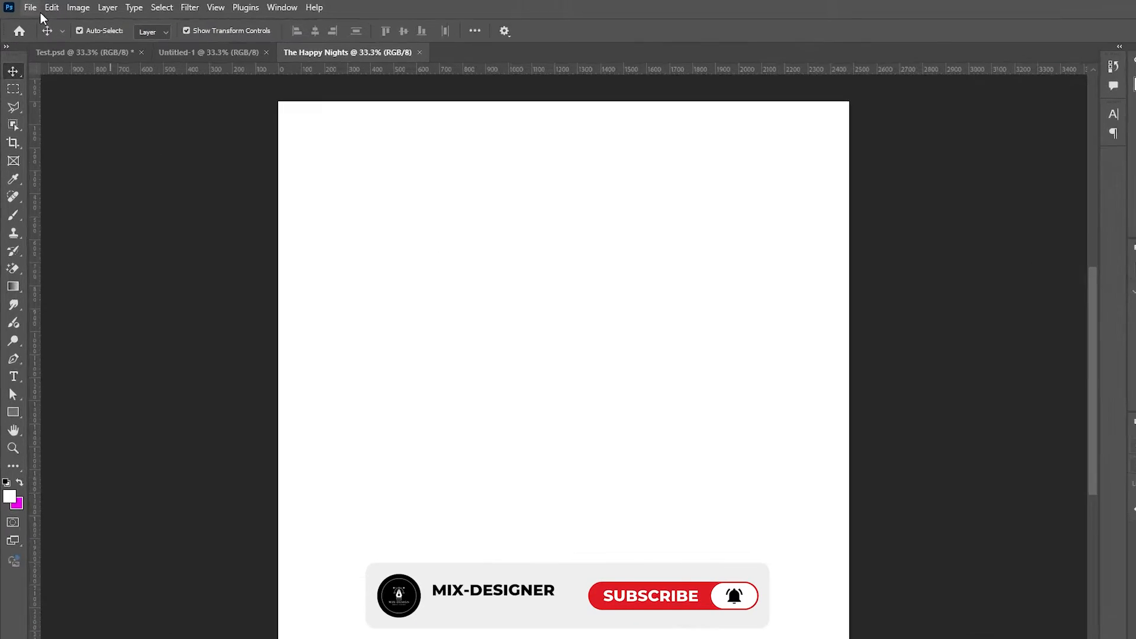
Step: Place the party crowd spotlights JPG as an embedded smart object
left_click(27, 7)
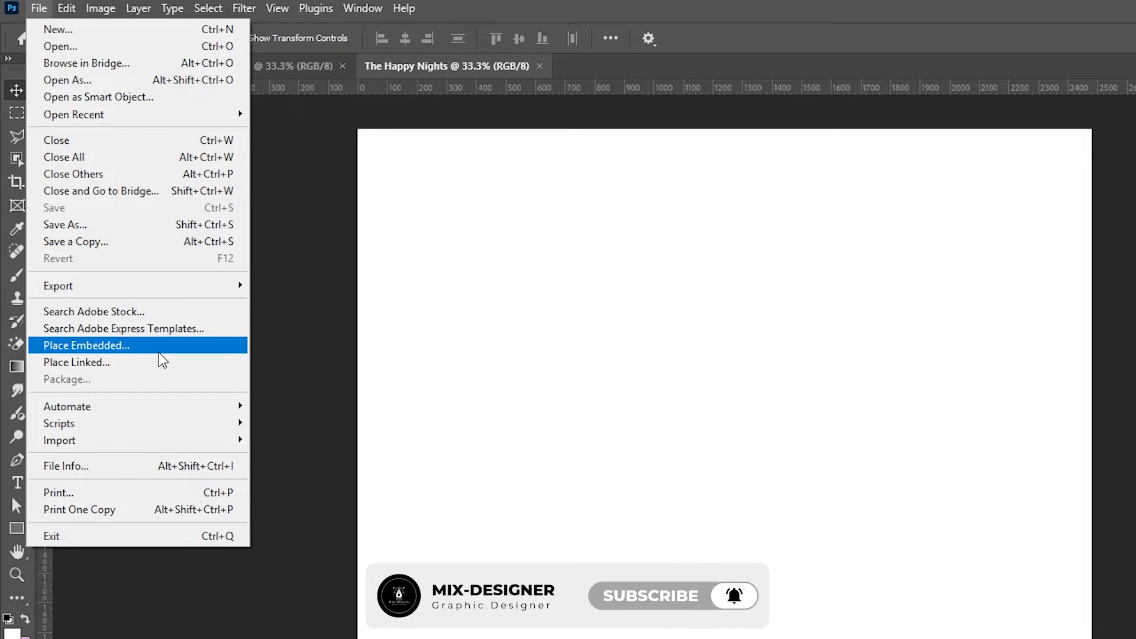
left_click(153, 352)
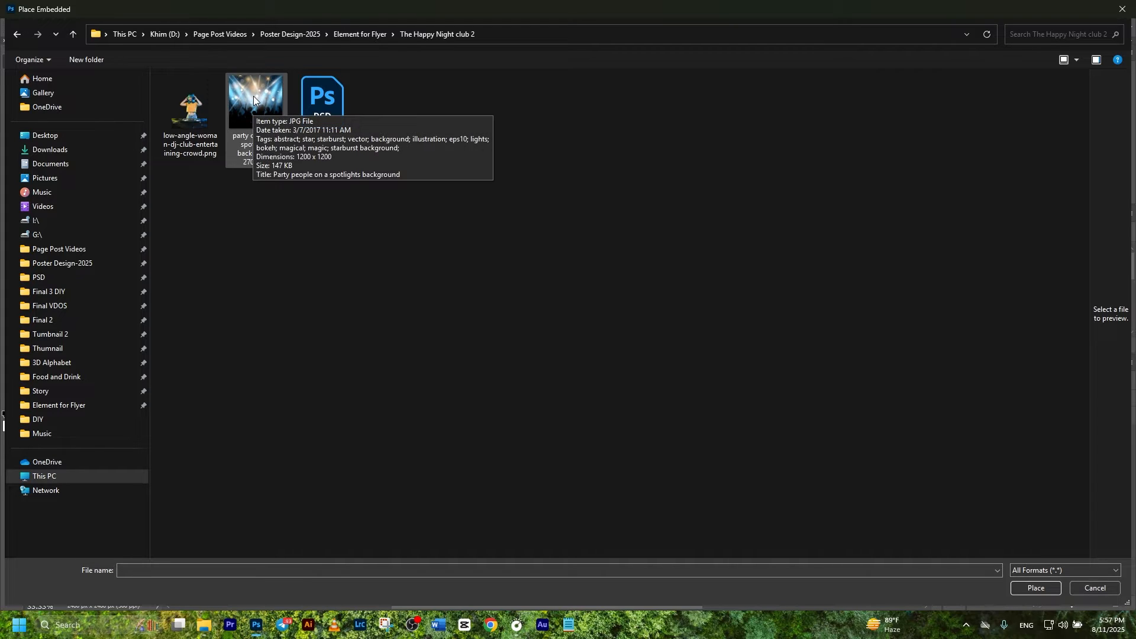
double_click(253, 95)
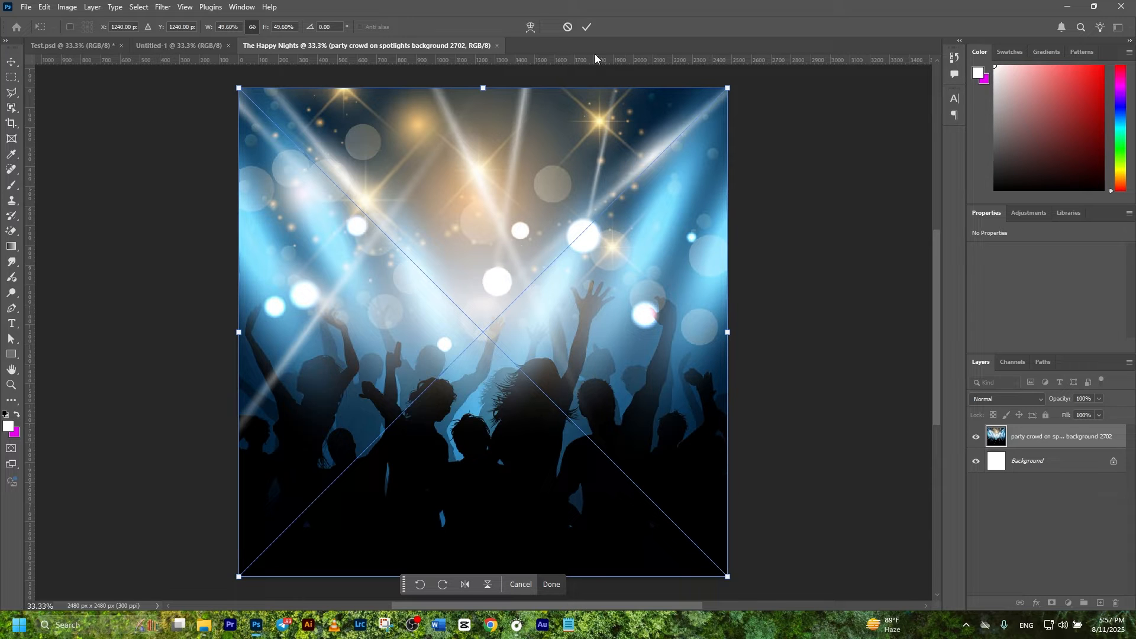
left_click(585, 26)
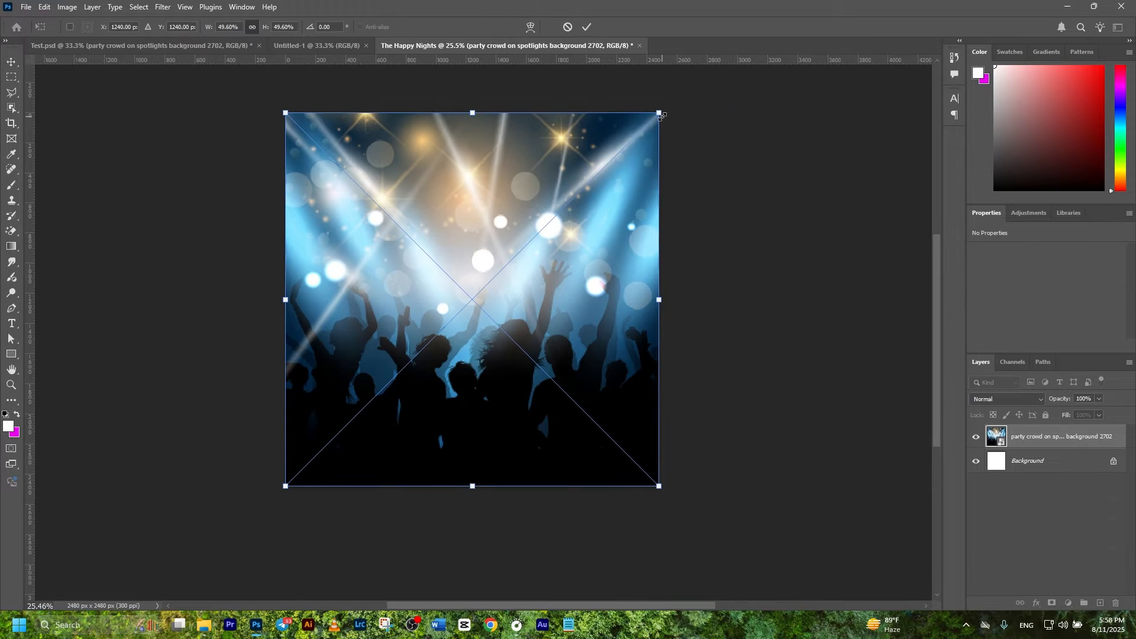
Step: Scale the crowd photo to 2912 × 2912 px so it covers the whole canvas
left_click_drag(662, 116, 688, 107)
mouse_move(595, 232)
left_mouse_down()
mouse_move(598, 257)
mouse_move(601, 239)
left_mouse_up()
left_click_drag(683, 102, 699, 86)
left_click_drag(573, 200, 565, 213)
left_click(586, 26)
left_click(1019, 460)
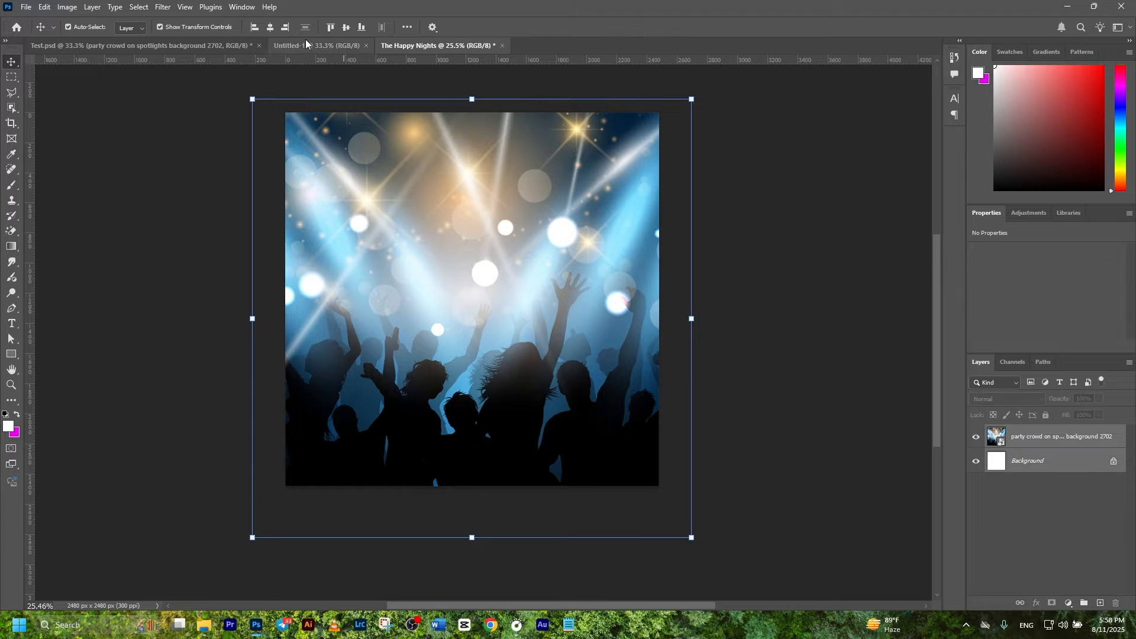
left_click(775, 296)
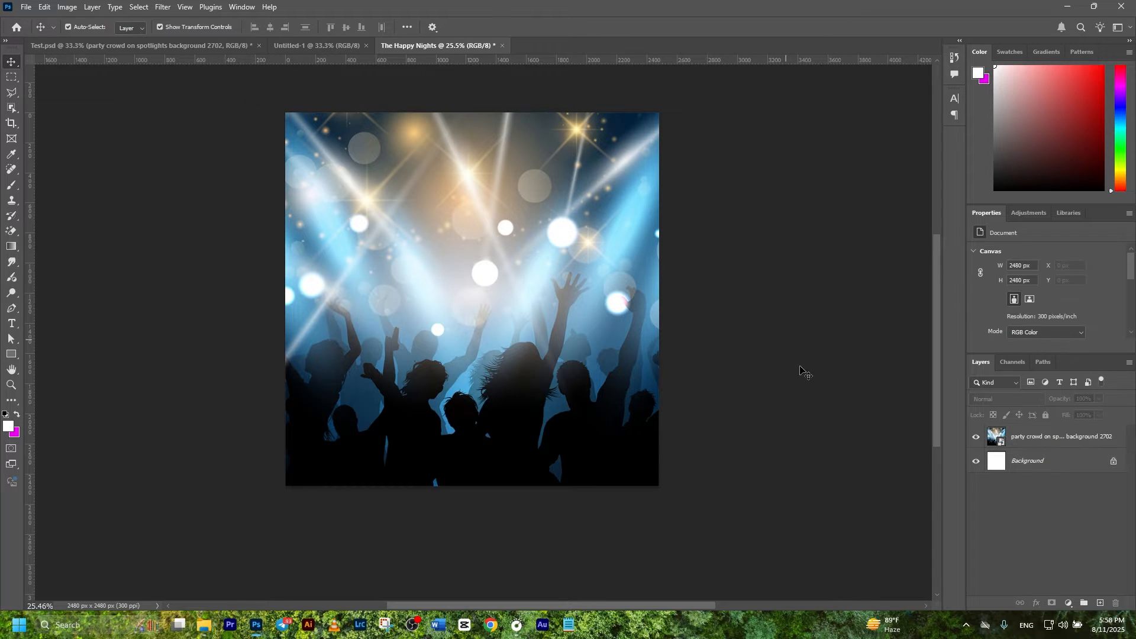
left_click(1053, 436)
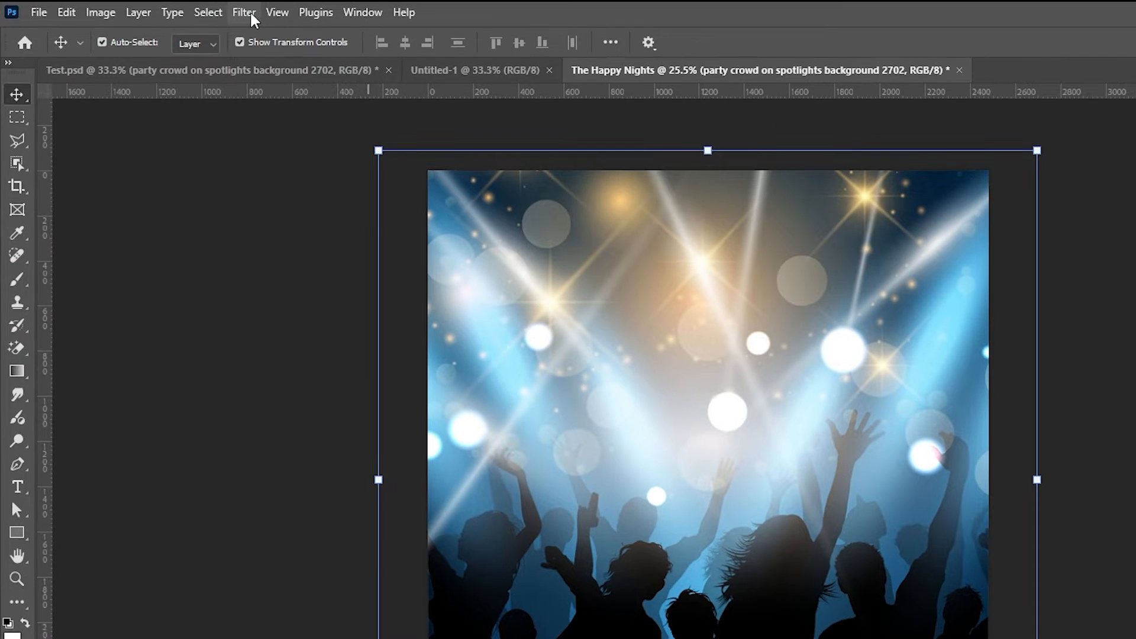
Step: Apply a Gaussian Blur with a 20-pixel radius to the party crowd photo
left_click(250, 15)
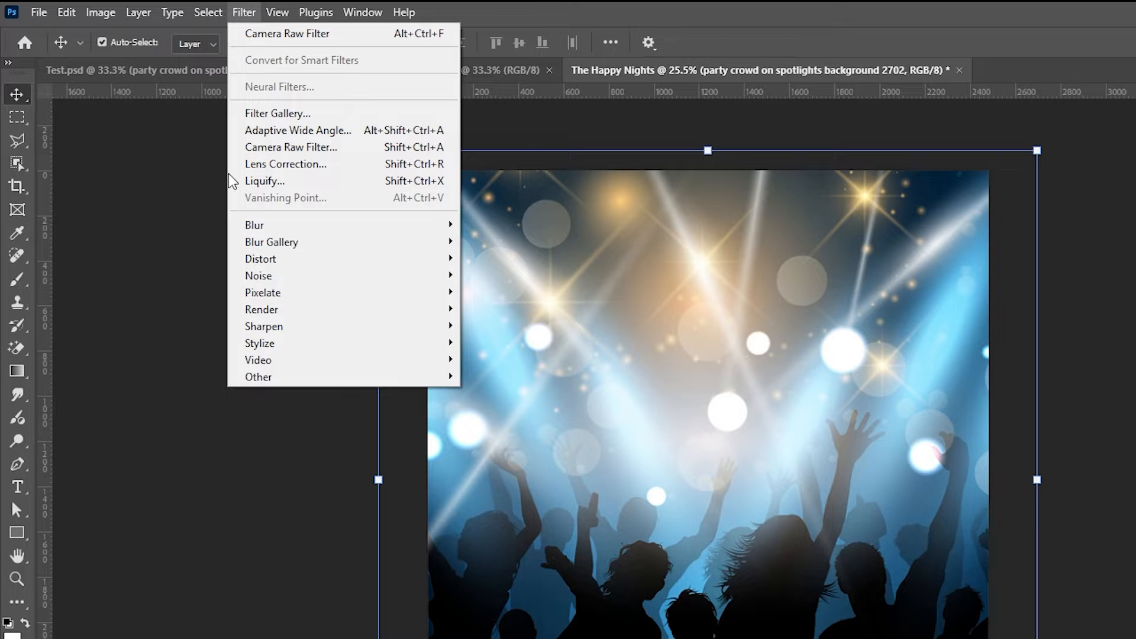
mouse_move(245, 228)
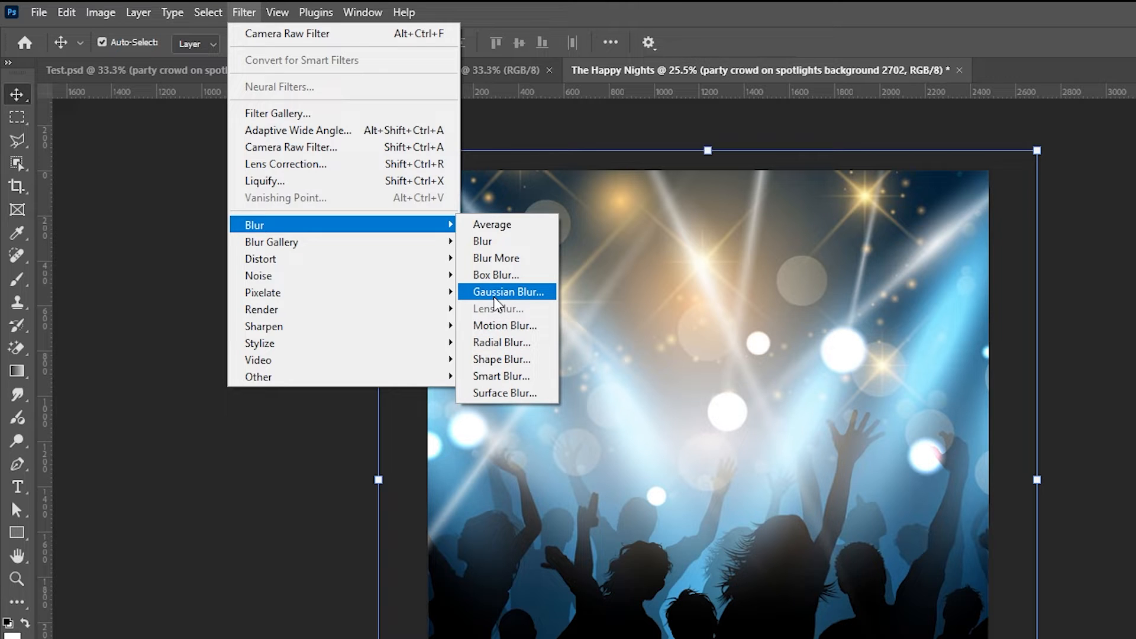
left_click(495, 297)
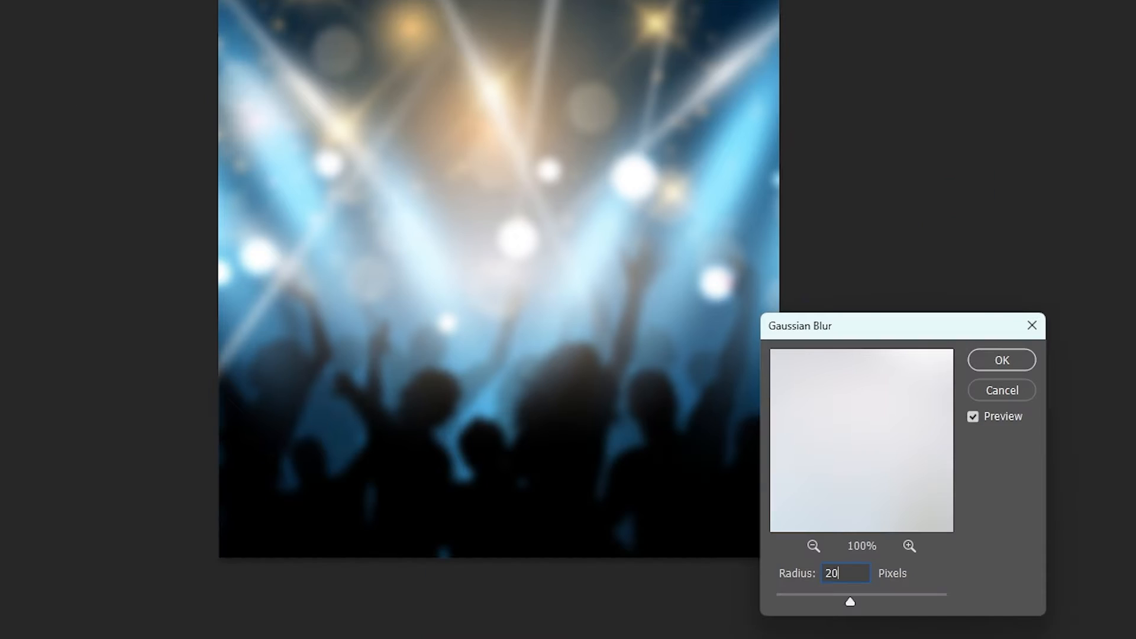
key("BackSpace")
key("BackSpace")
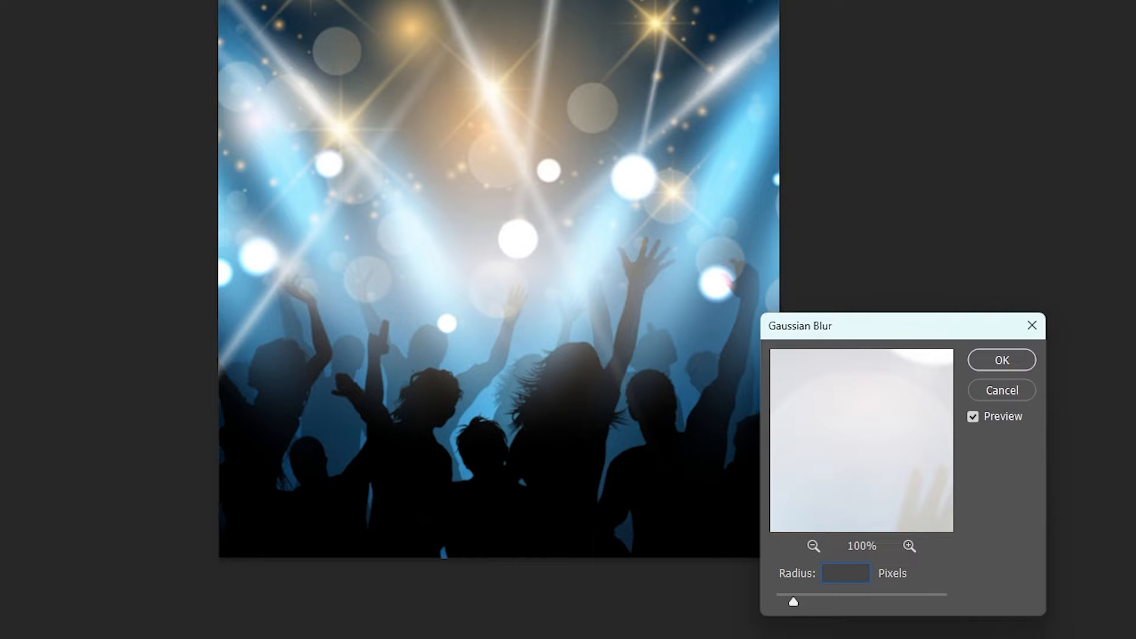
type("20")
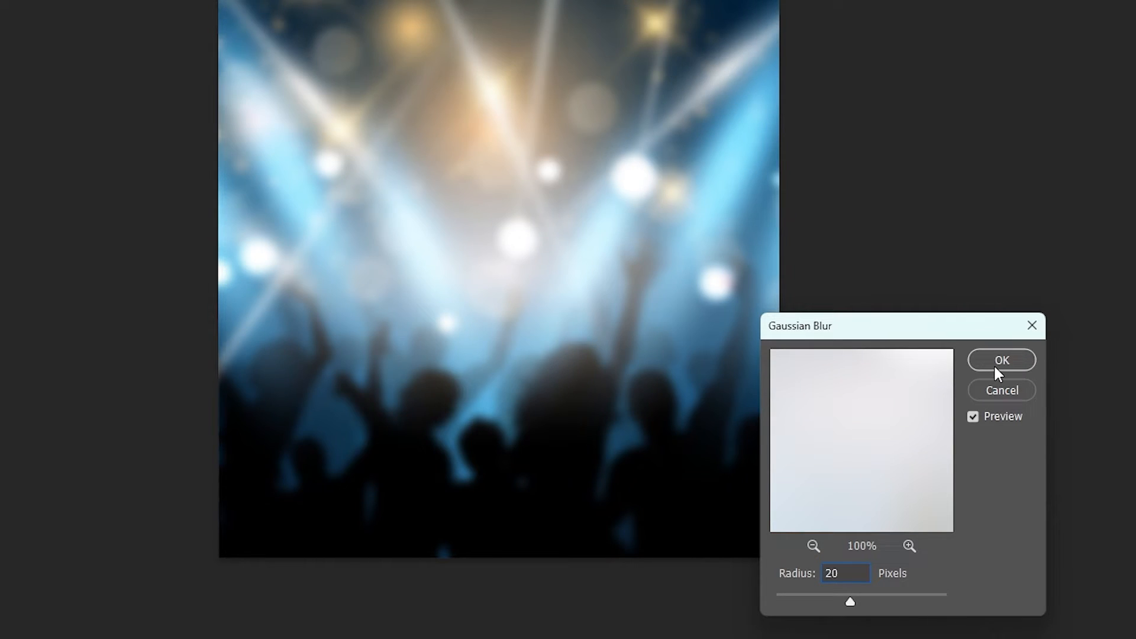
left_click(1000, 362)
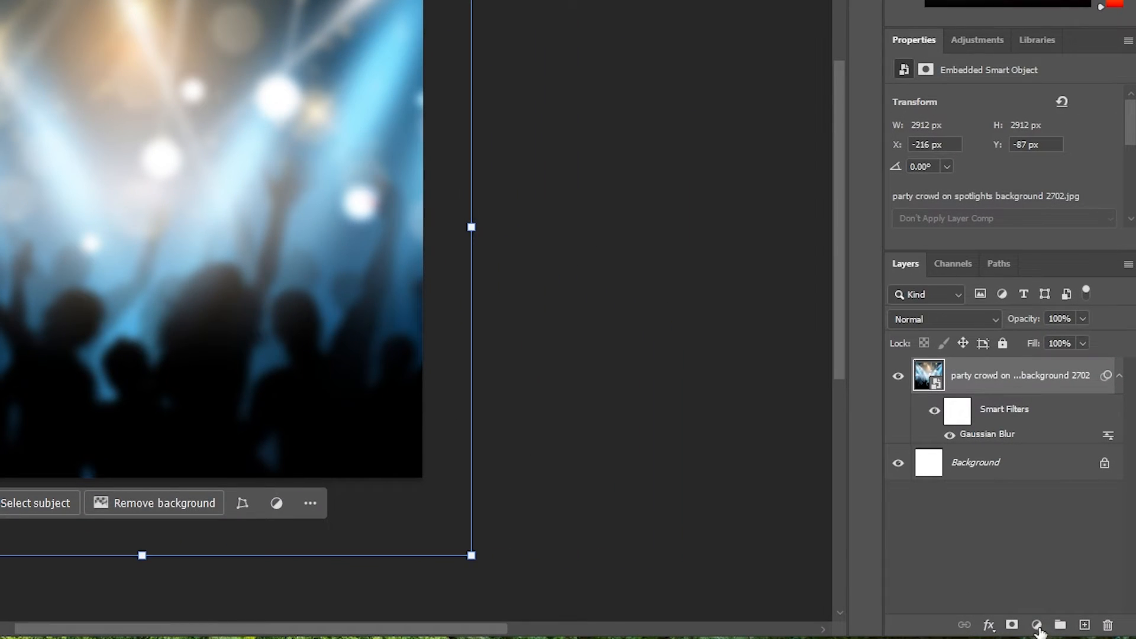
Step: Add a Color Balance adjustment layer above the crowd photo
left_click(1037, 626)
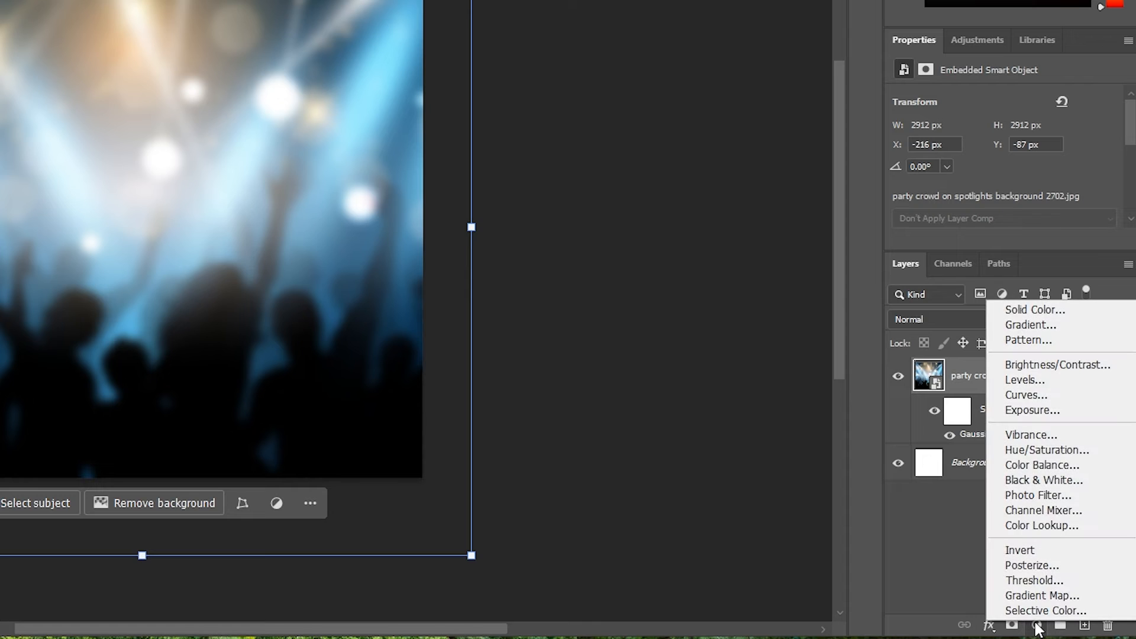
left_click(1012, 467)
left_click(1040, 418)
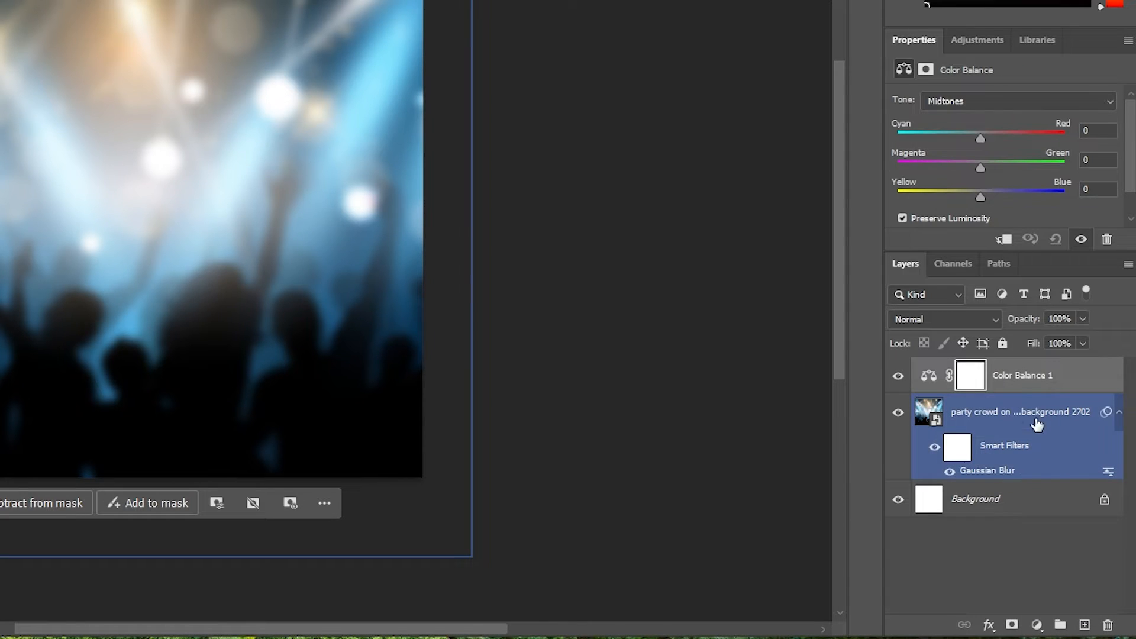
left_click(981, 391)
left_click(926, 379)
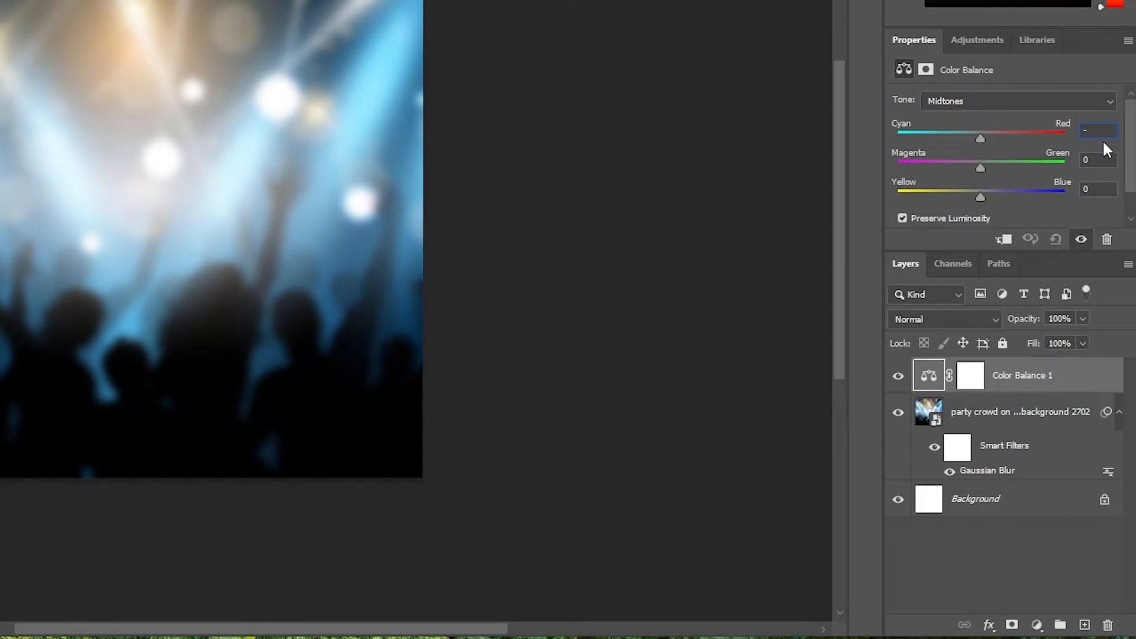
Step: Set the midtones to Cyan/Red −69, Magenta/Green +20 and Yellow/Blue −79
type("69")
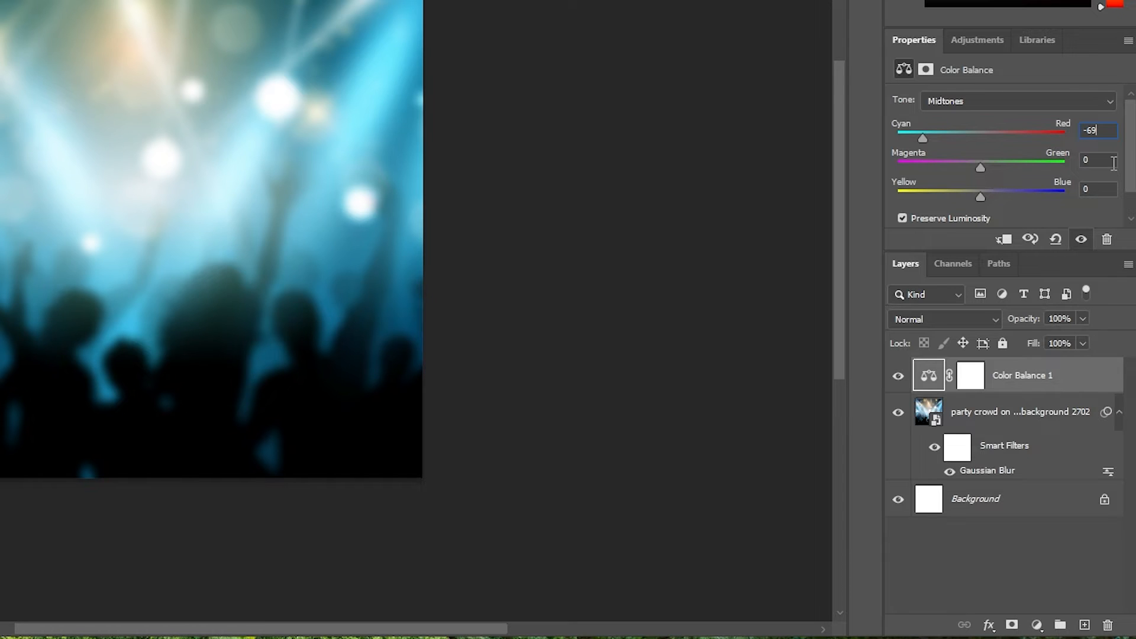
left_click(1082, 160)
type("200")
left_click(1099, 191)
left_click_drag(1100, 192, 1079, 188)
type("-79")
left_click(1006, 539)
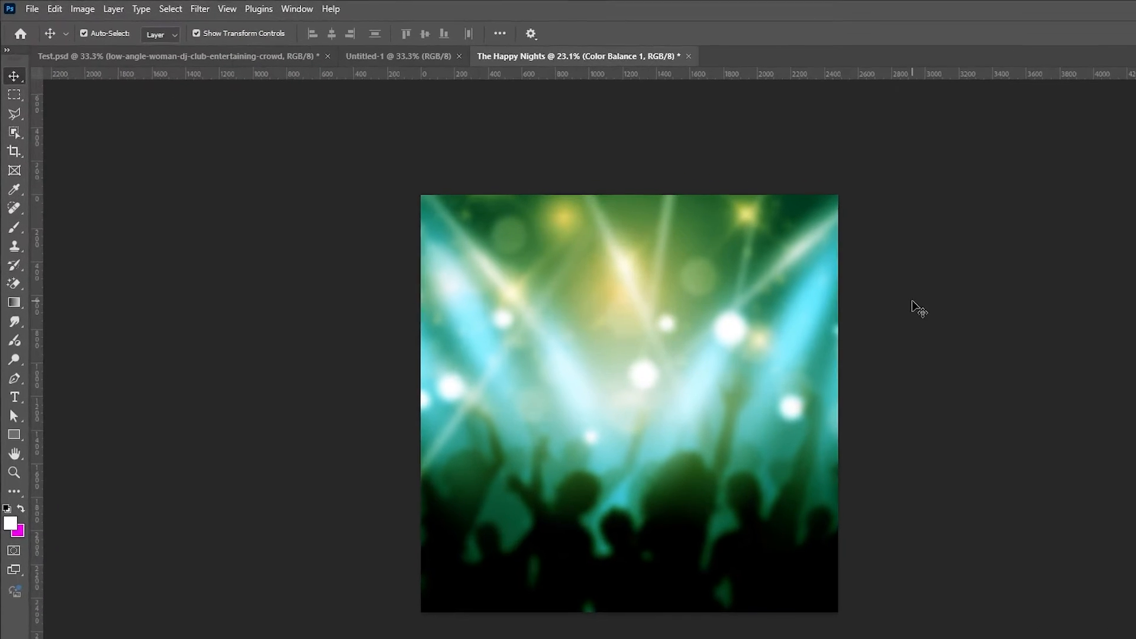
Step: Create a New Guide Layout with 50 px margins on all four sides
left_click(228, 9)
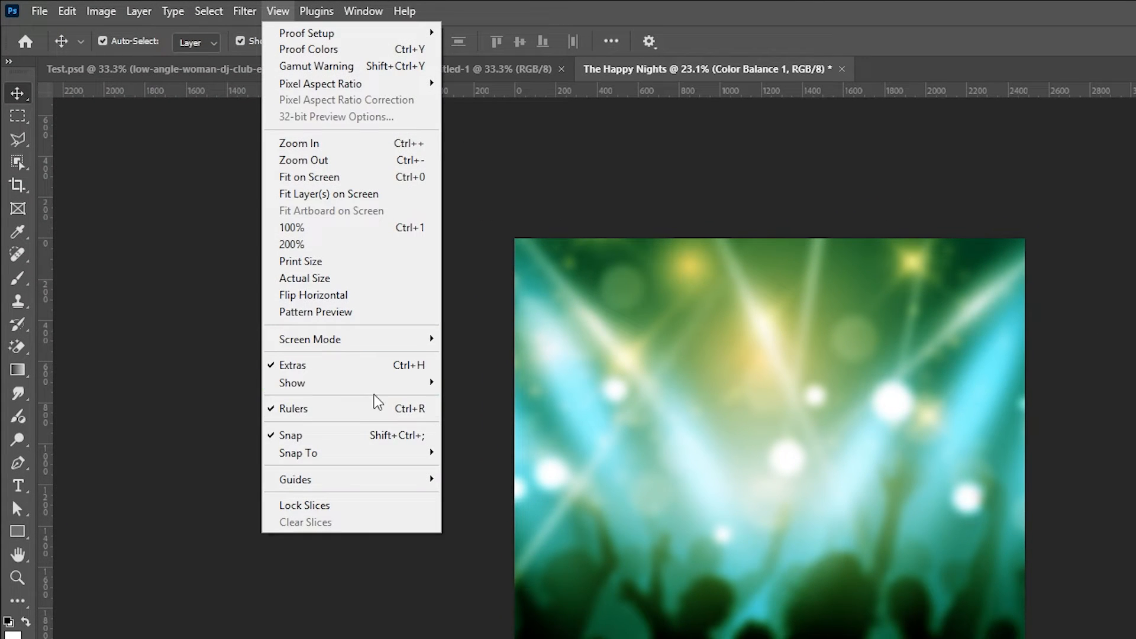
mouse_move(348, 485)
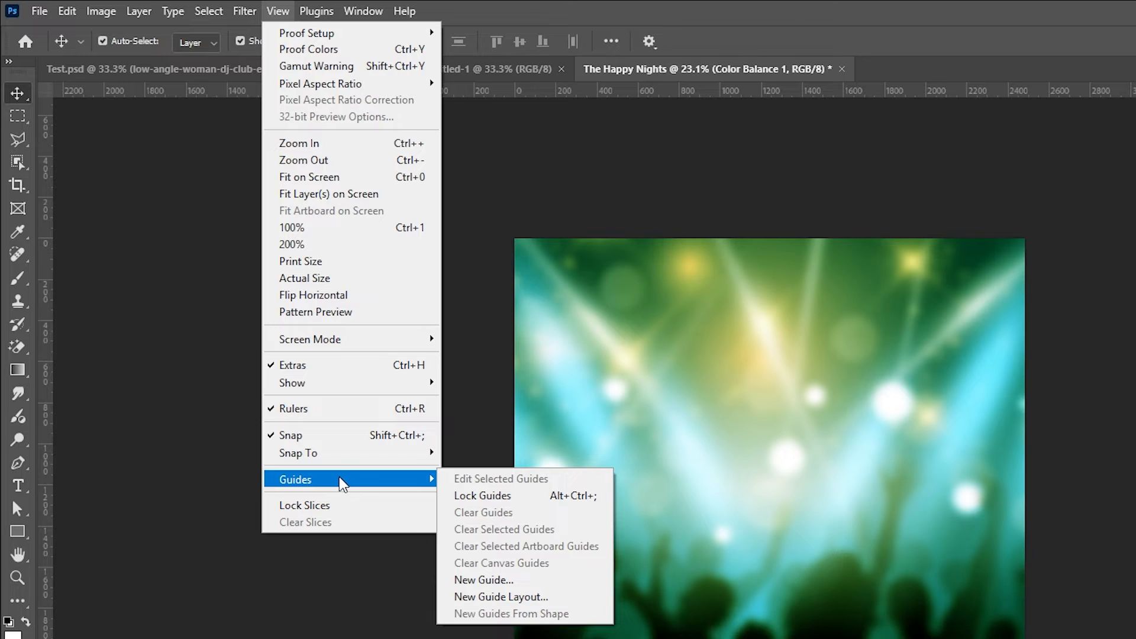
left_click(497, 597)
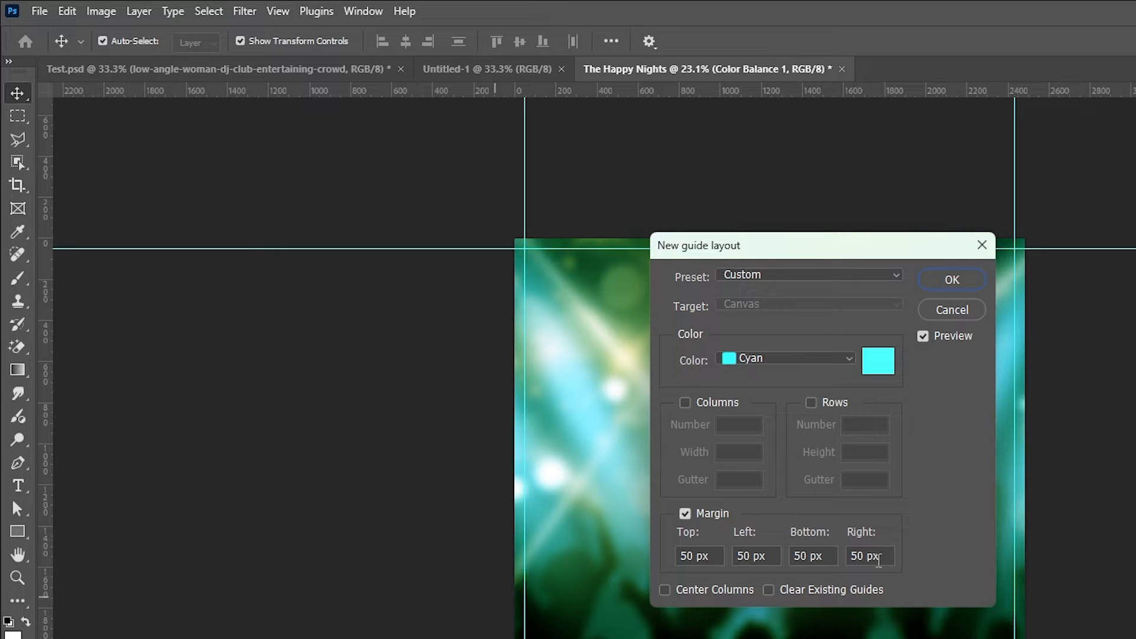
left_click(934, 282)
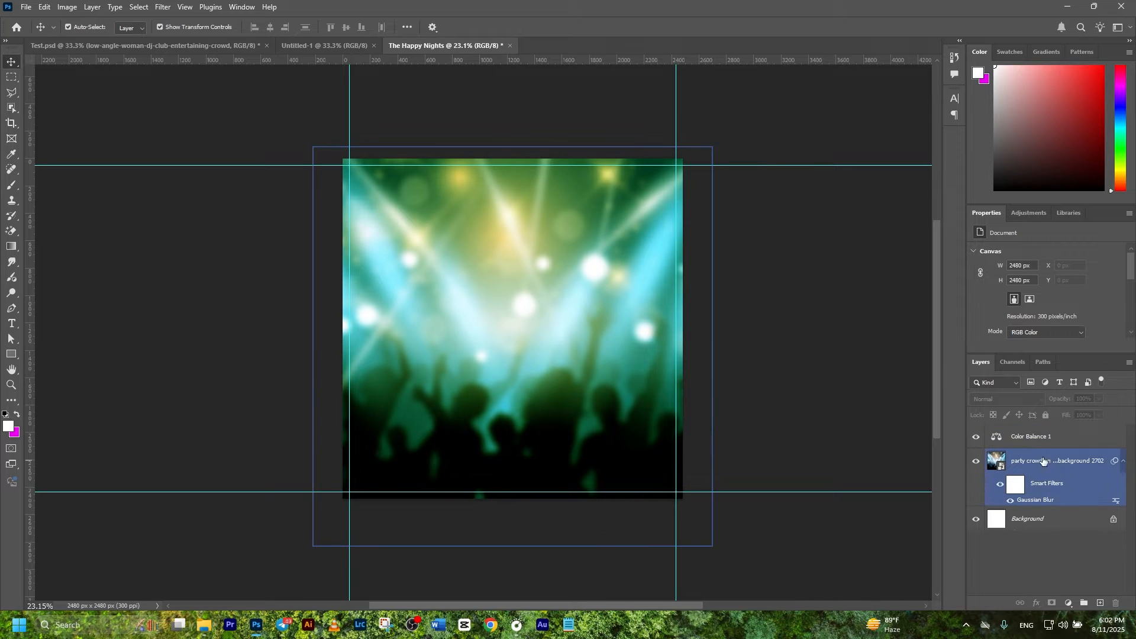
left_click(1032, 438)
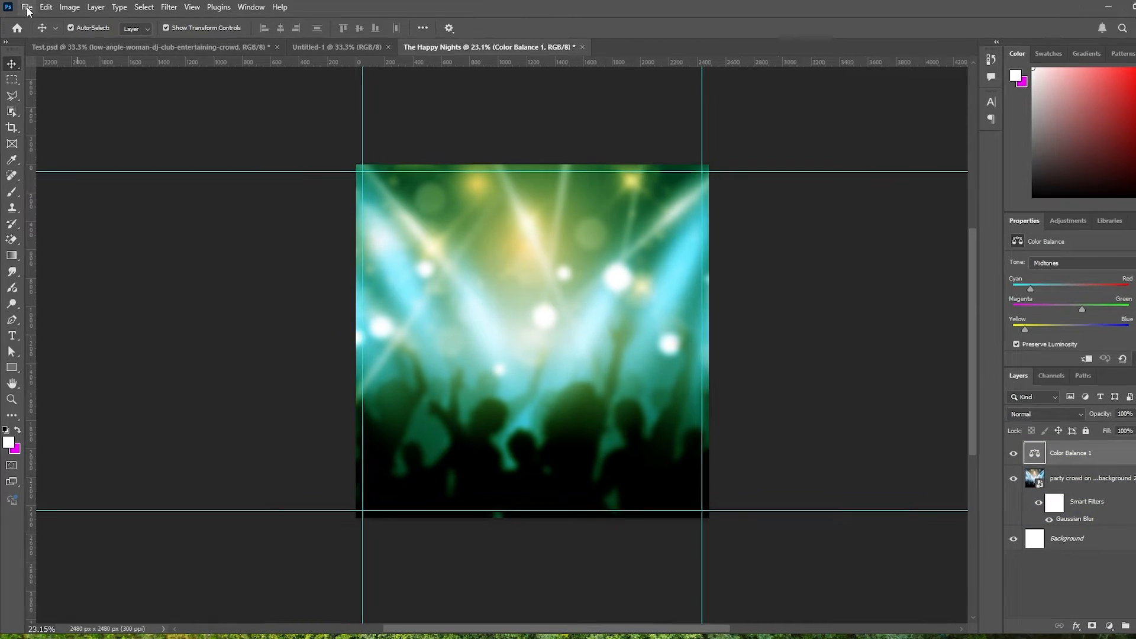
Step: Place the DJ woman PNG embedded and scale it to about 2994 × 2965 px
left_click(26, 7)
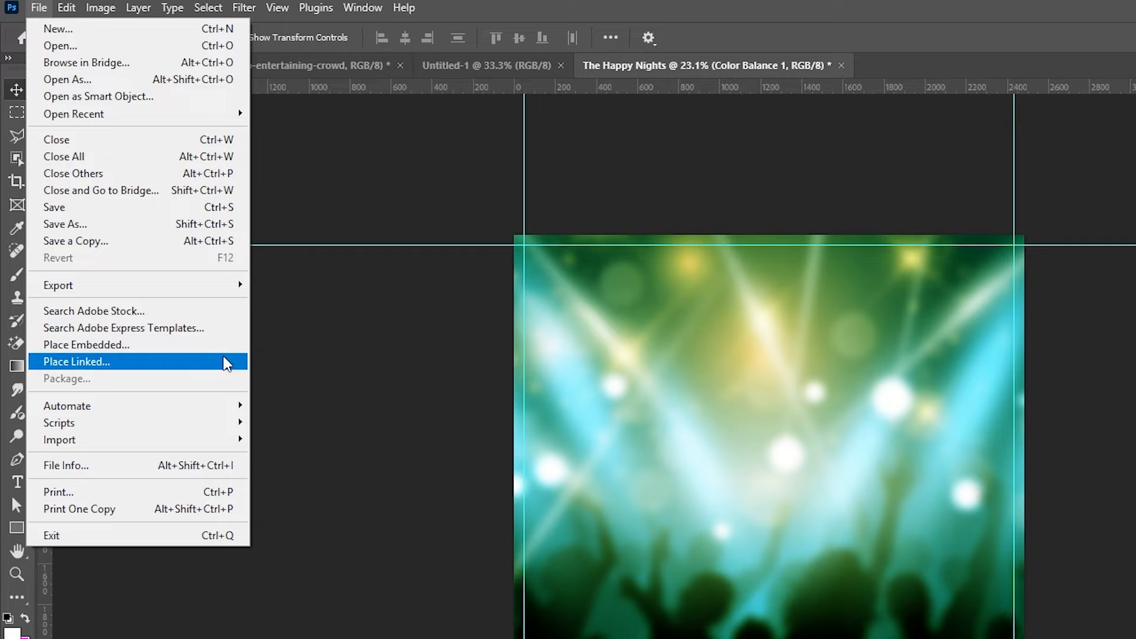
left_click(194, 349)
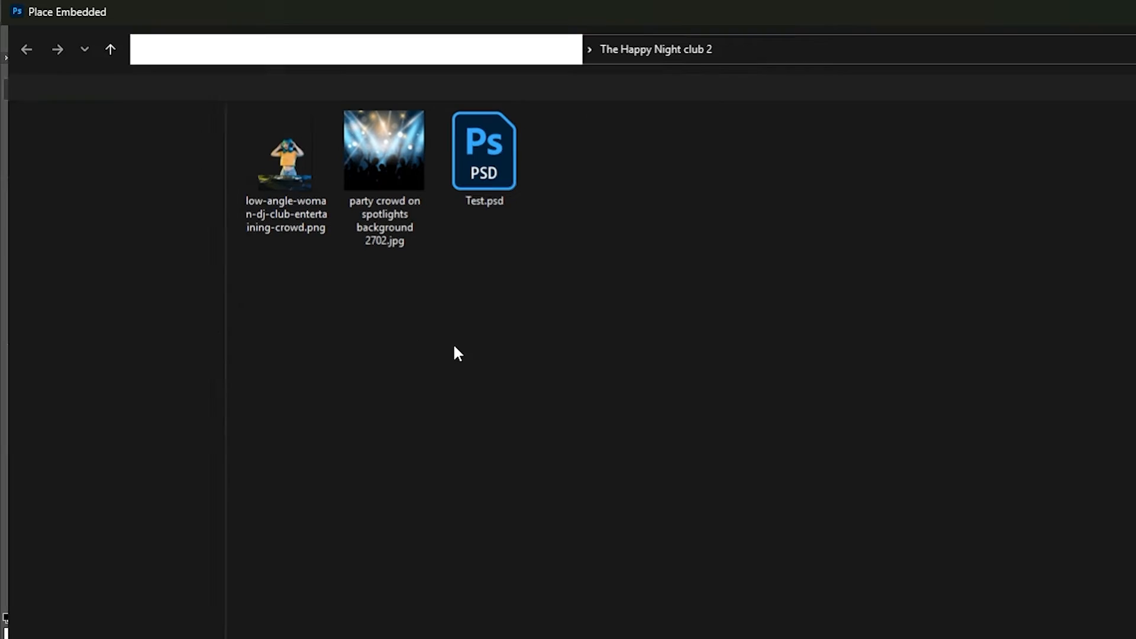
double_click(305, 167)
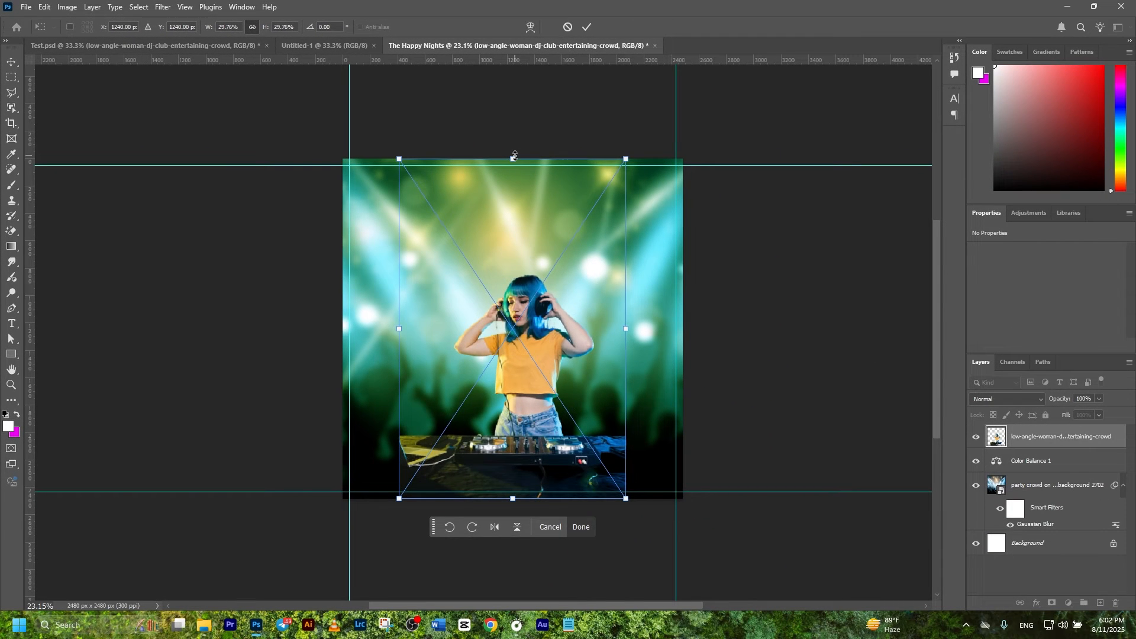
left_click_drag(515, 155, 514, 70)
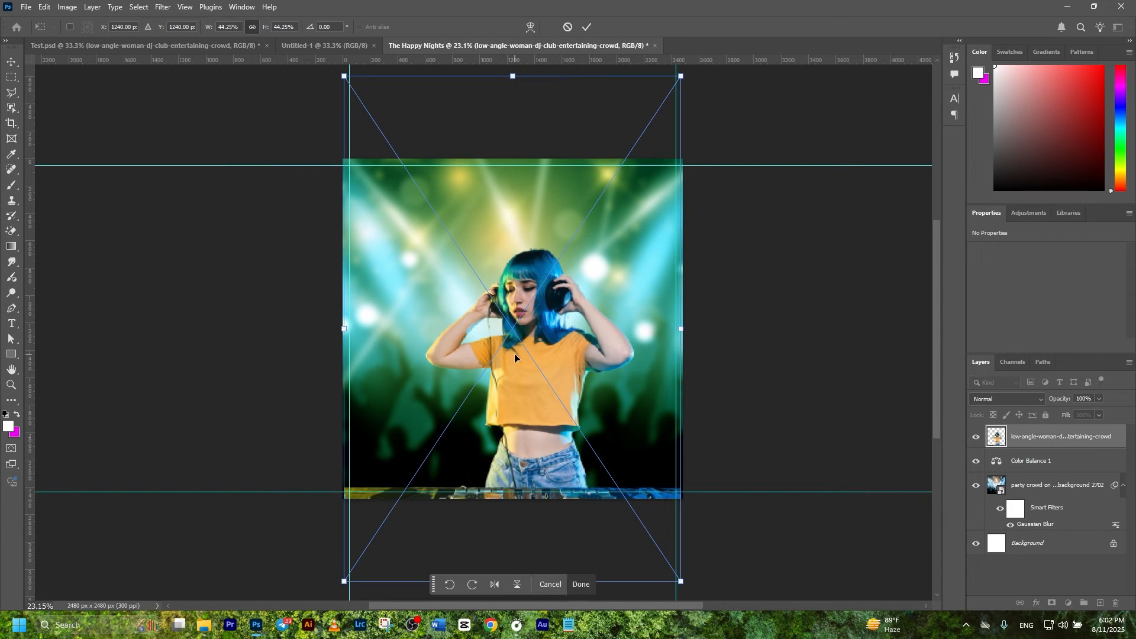
scroll(555, 274, "down", 3)
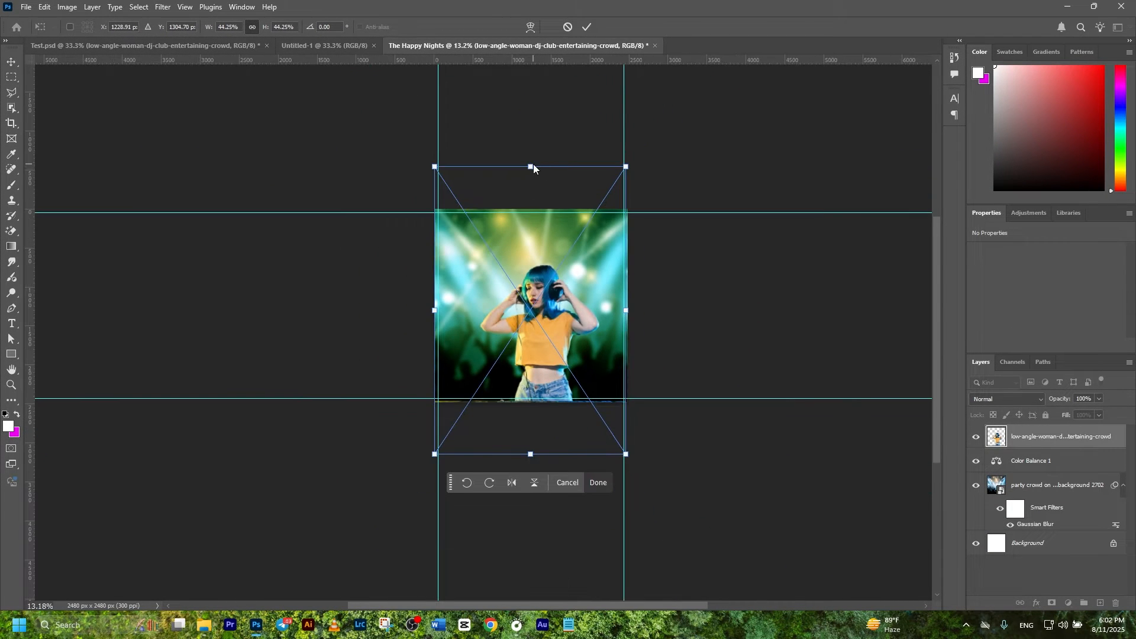
left_click_drag(534, 169, 534, 95)
left_click_drag(551, 291, 552, 293)
left_click_drag(530, 102, 531, 110)
left_click(584, 28)
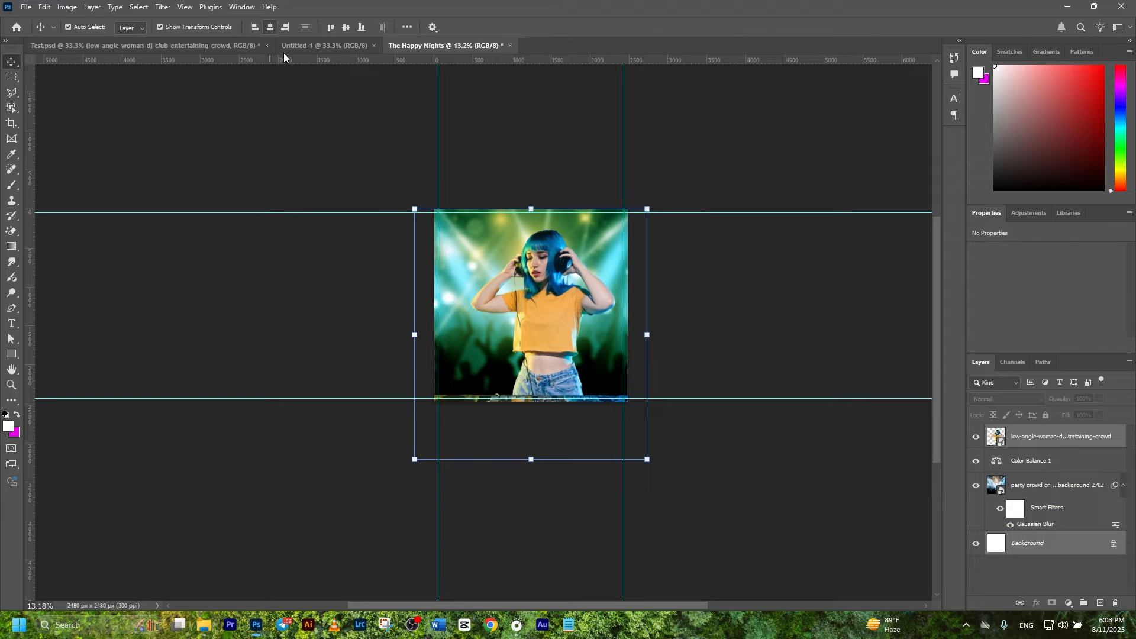
Step: Select the DJ photo layer and pick the Polygonal Lasso tool
left_click(287, 103)
scroll(694, 342, "left", 1)
scroll(694, 342, "up", 4)
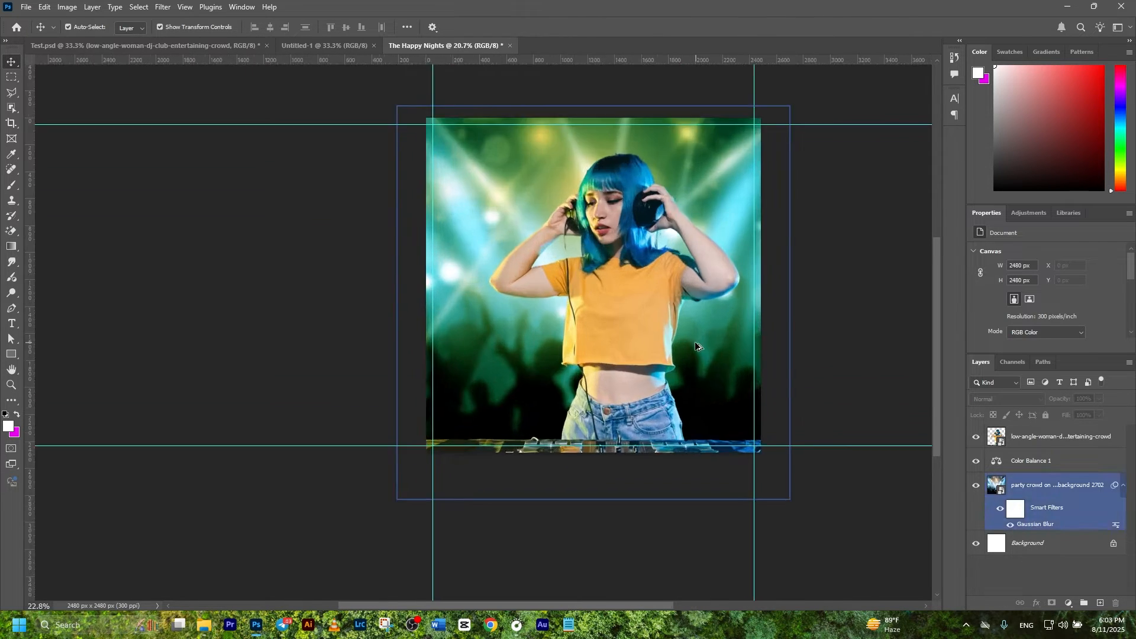
scroll(696, 347, "up", 7)
left_click(693, 361)
scroll(693, 361, "up", 3)
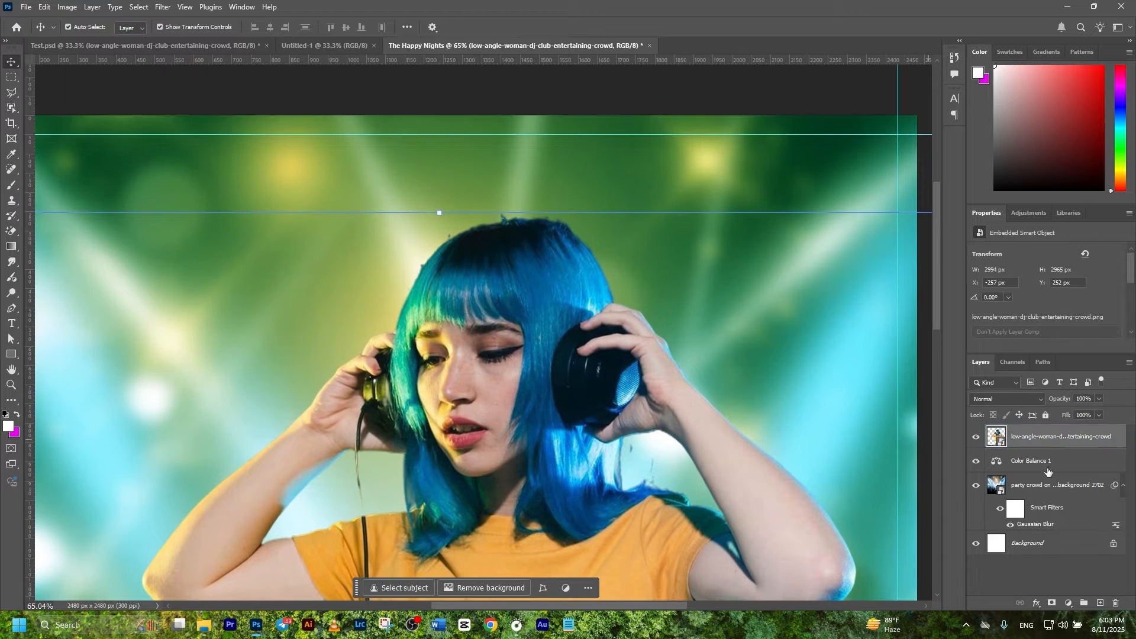
left_click(11, 93)
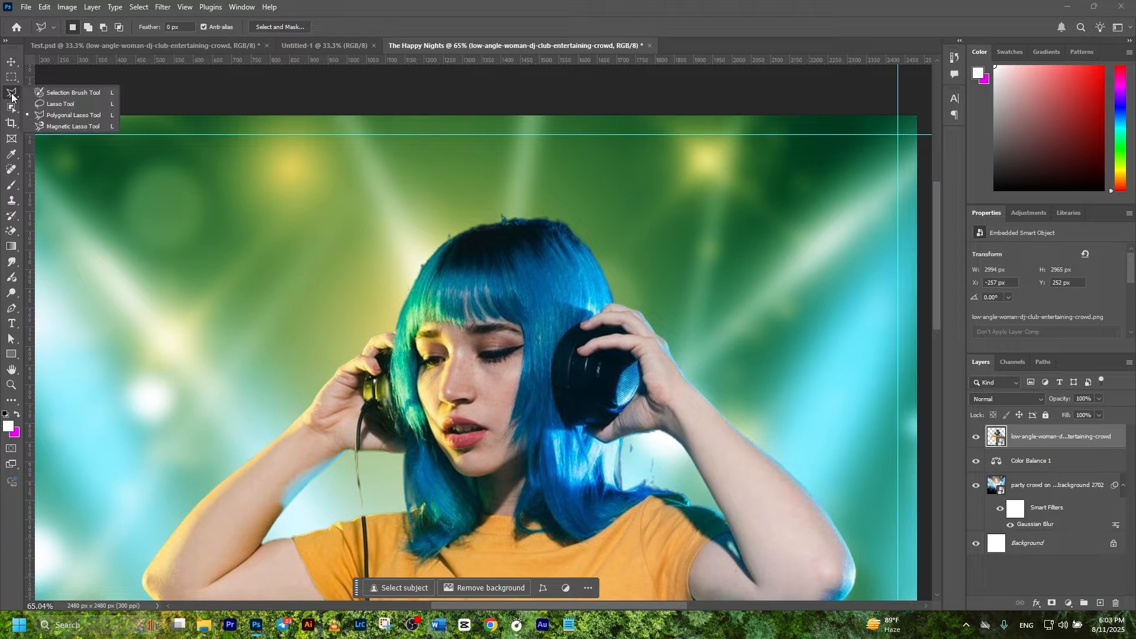
Step: Outline the leftover backdrop above the DJ's hair with the Polygonal Lasso
left_click(59, 115)
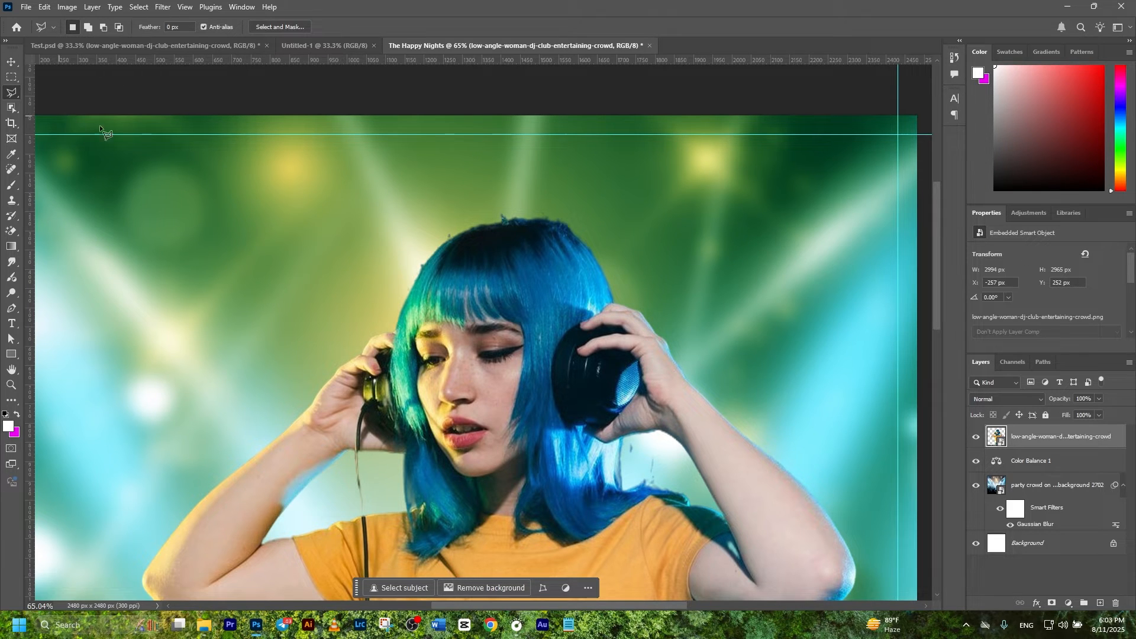
left_click(565, 218)
left_click(503, 217)
left_click(473, 225)
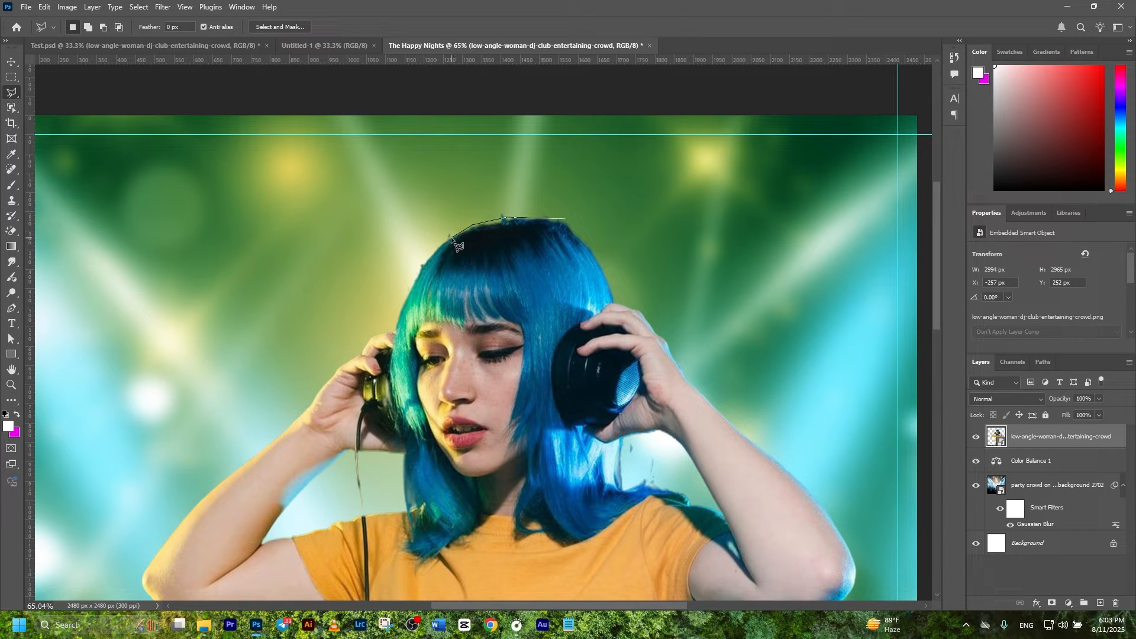
left_click(423, 265)
left_click(354, 262)
left_click(438, 142)
left_click(675, 135)
left_click(623, 232)
left_click(566, 219)
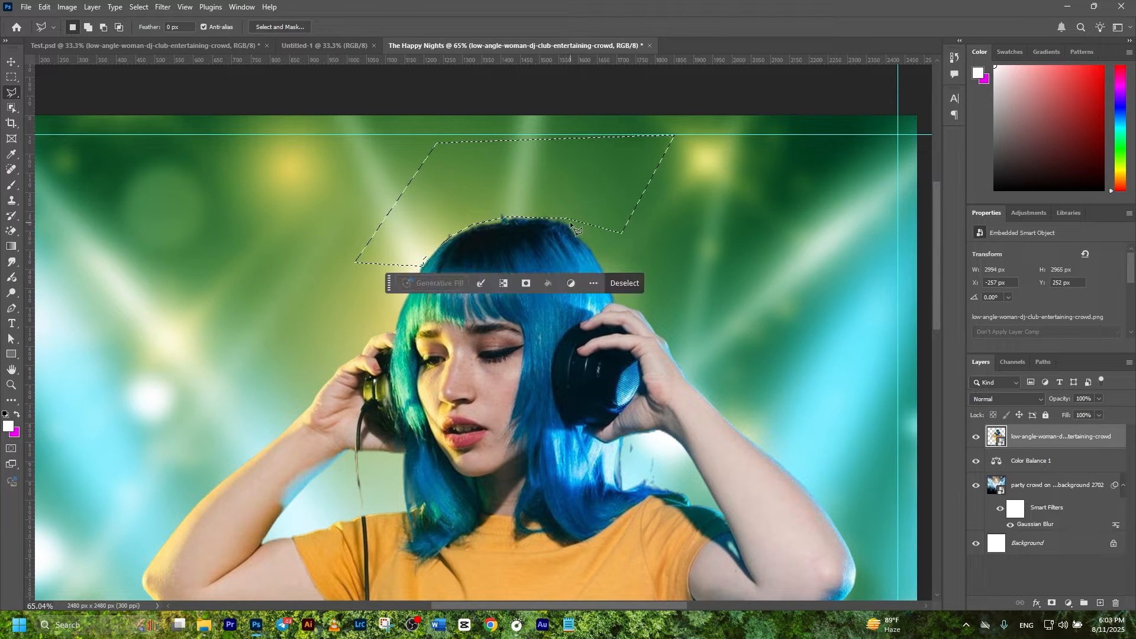
scroll(708, 498, "down", 1)
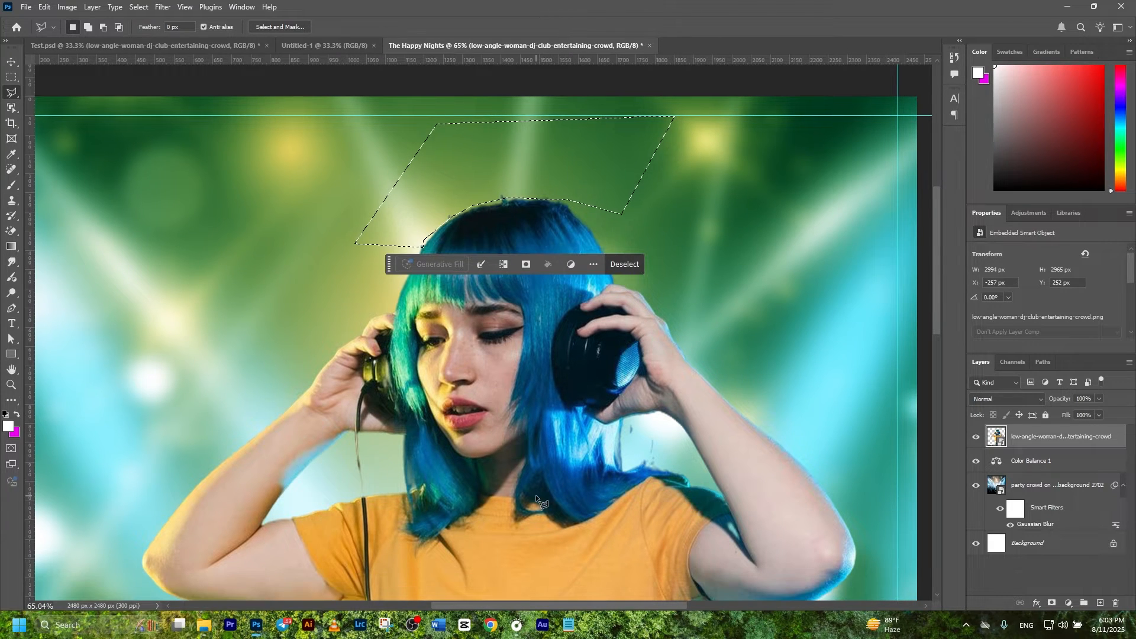
Step: Add the gap beside her neck to the selection and make it the DJ layer's mask
key("shift")
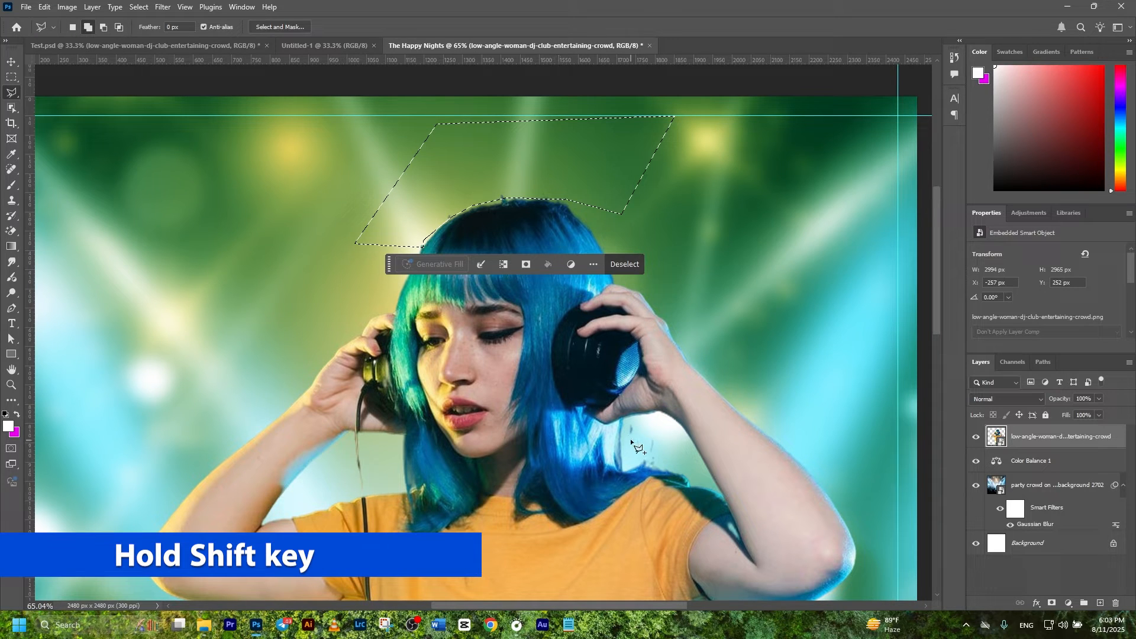
left_click(626, 419, "shift")
left_click(639, 419)
left_click(668, 432)
left_click(696, 459)
left_click(699, 469)
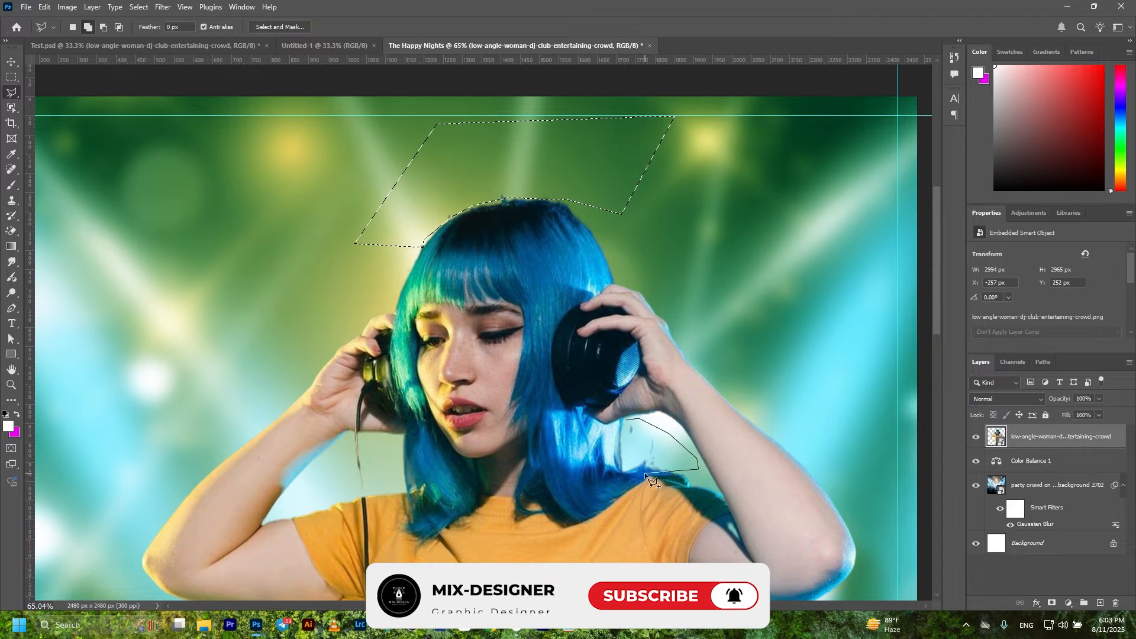
left_click(637, 468)
left_click(629, 460)
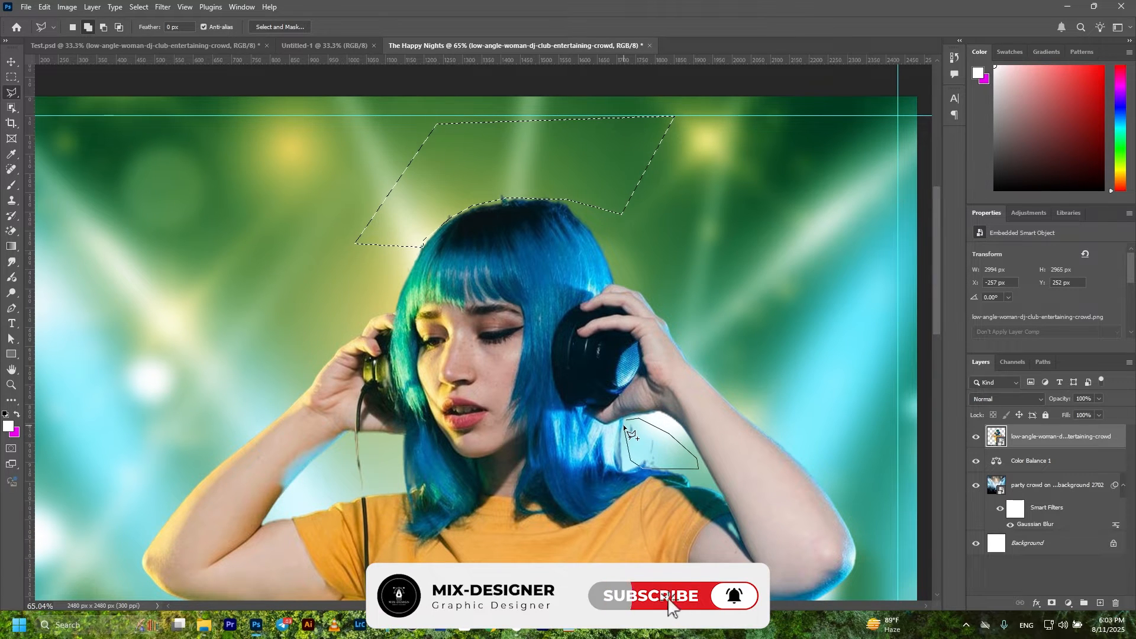
left_click(625, 421)
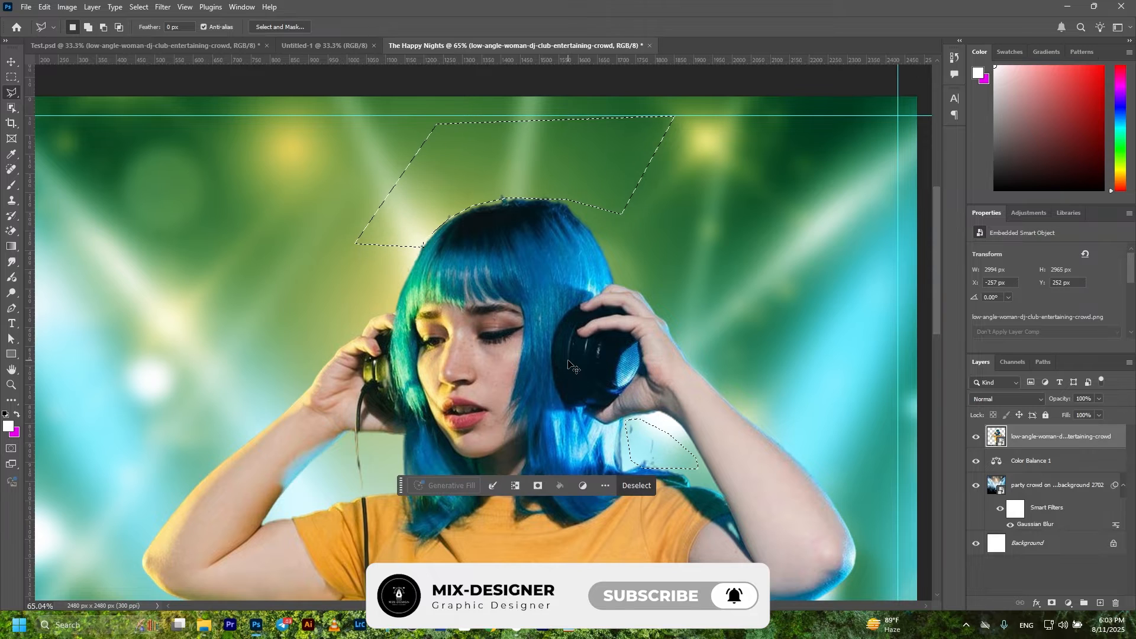
scroll(568, 366, "down", 6)
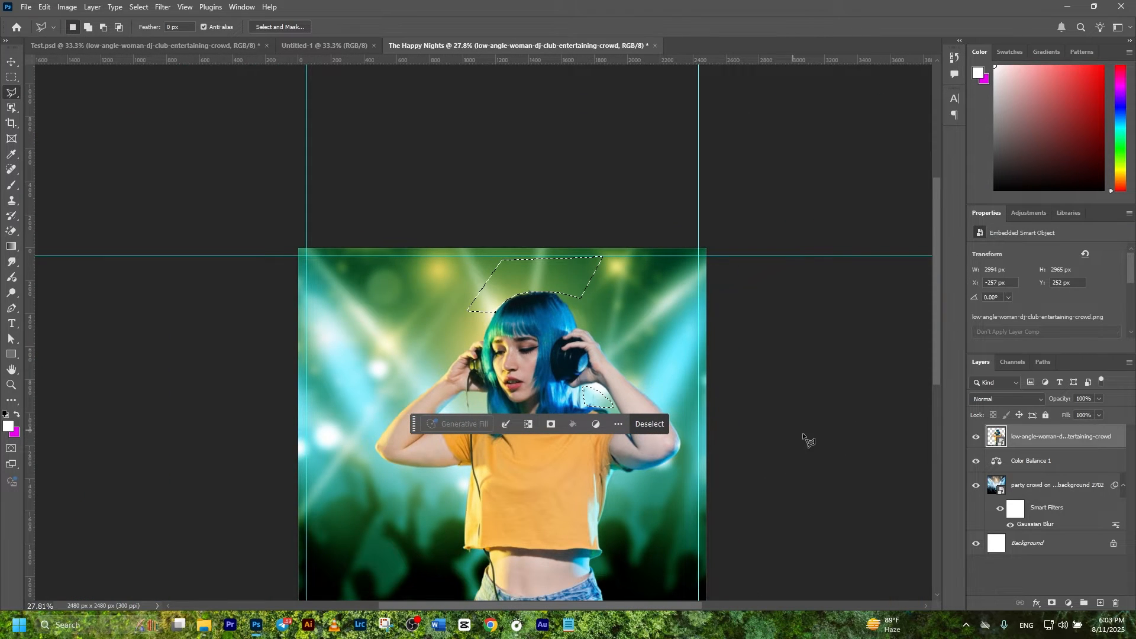
scroll(665, 377, "down", 2)
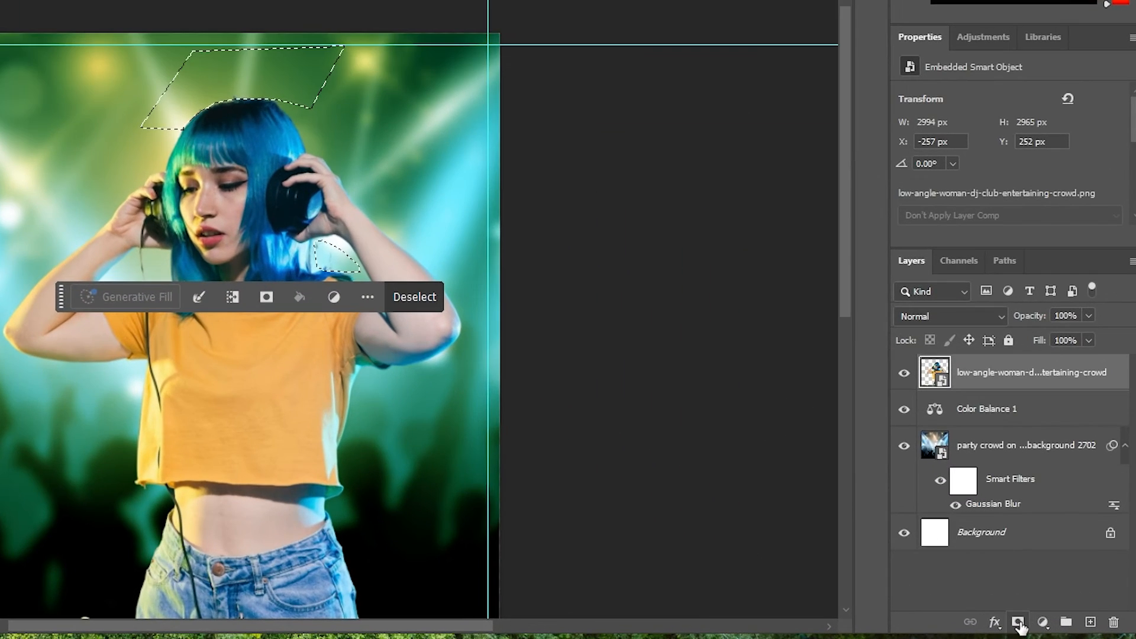
left_click(1018, 623)
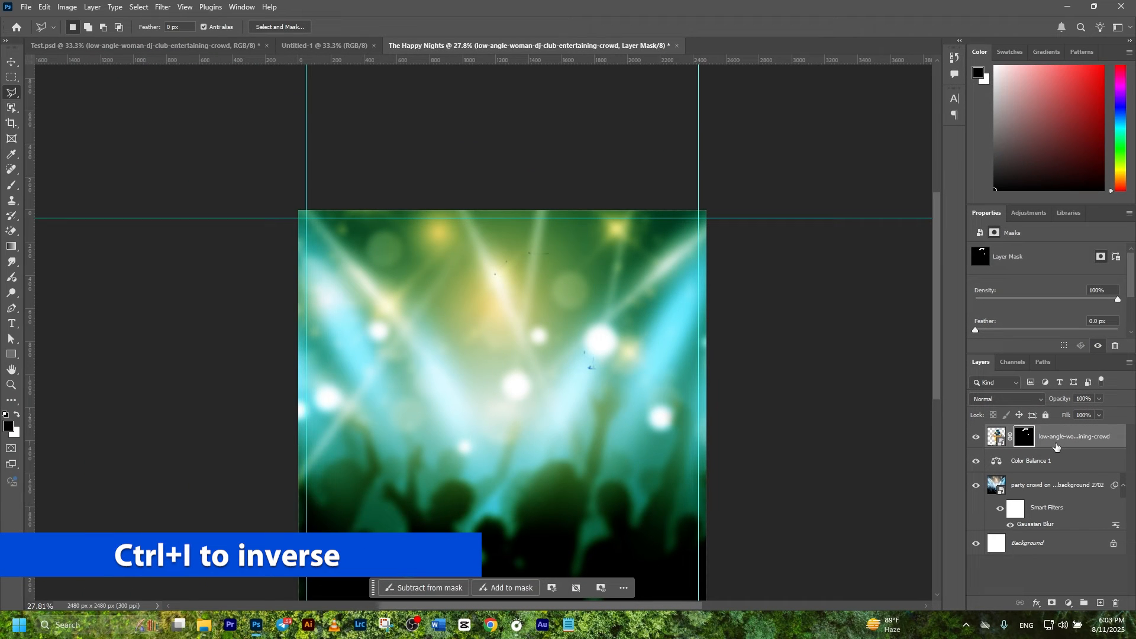
Step: Invert the DJ layer mask and drag the blurred crowd background to the left
key("ctrl+i")
key("v")
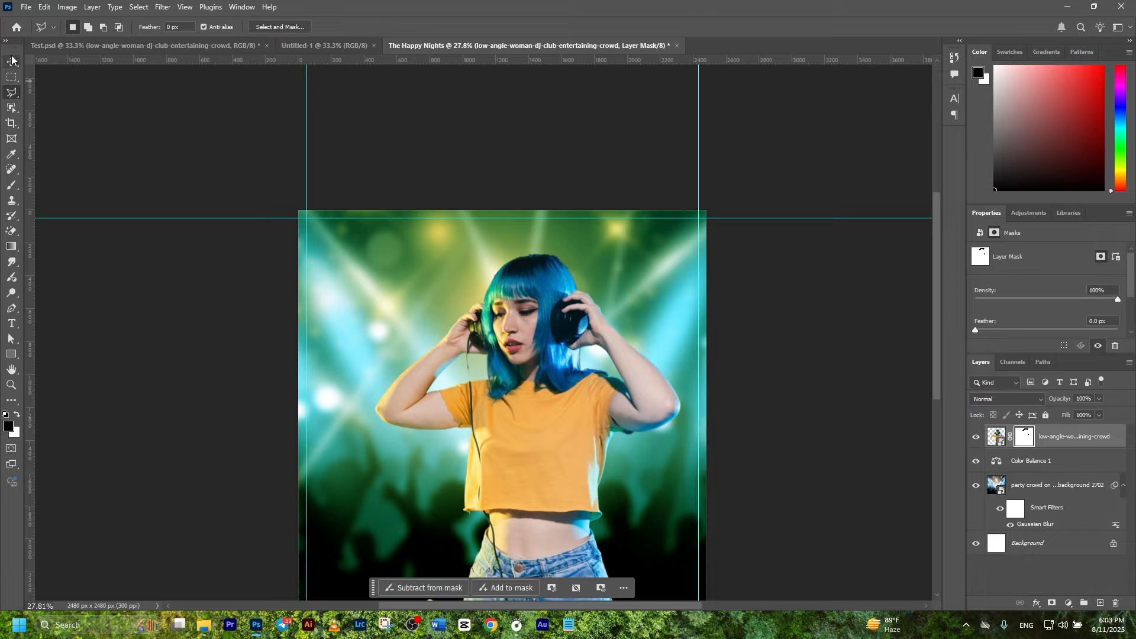
left_click(90, 110)
scroll(509, 290, "down", 3)
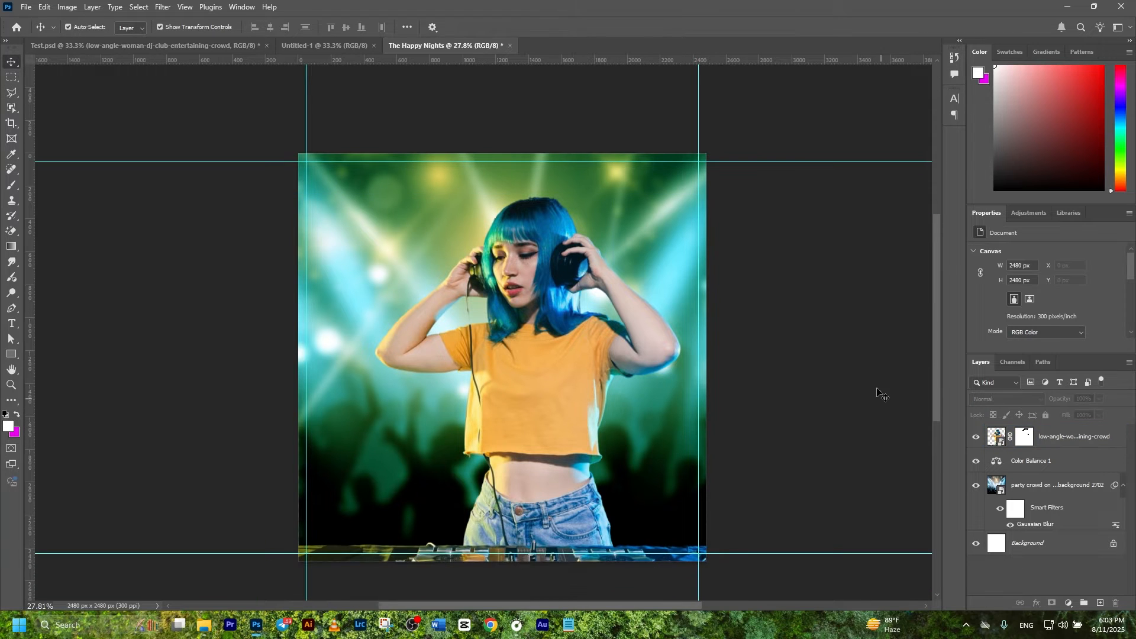
left_click_drag(688, 389, 674, 330)
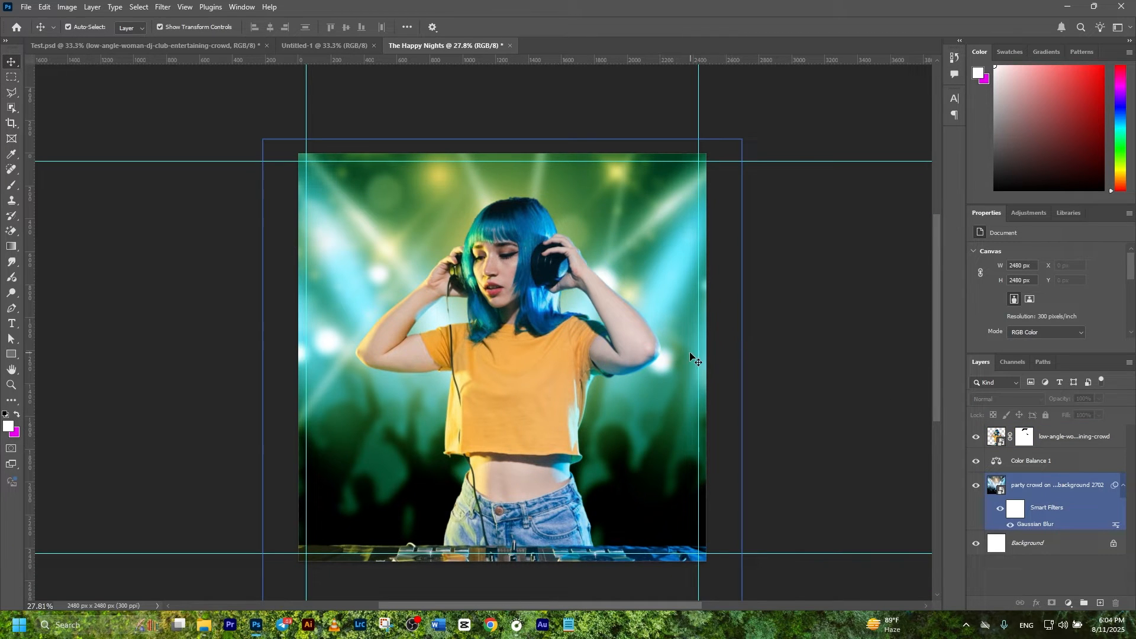
left_click(137, 80)
left_click(27, 8)
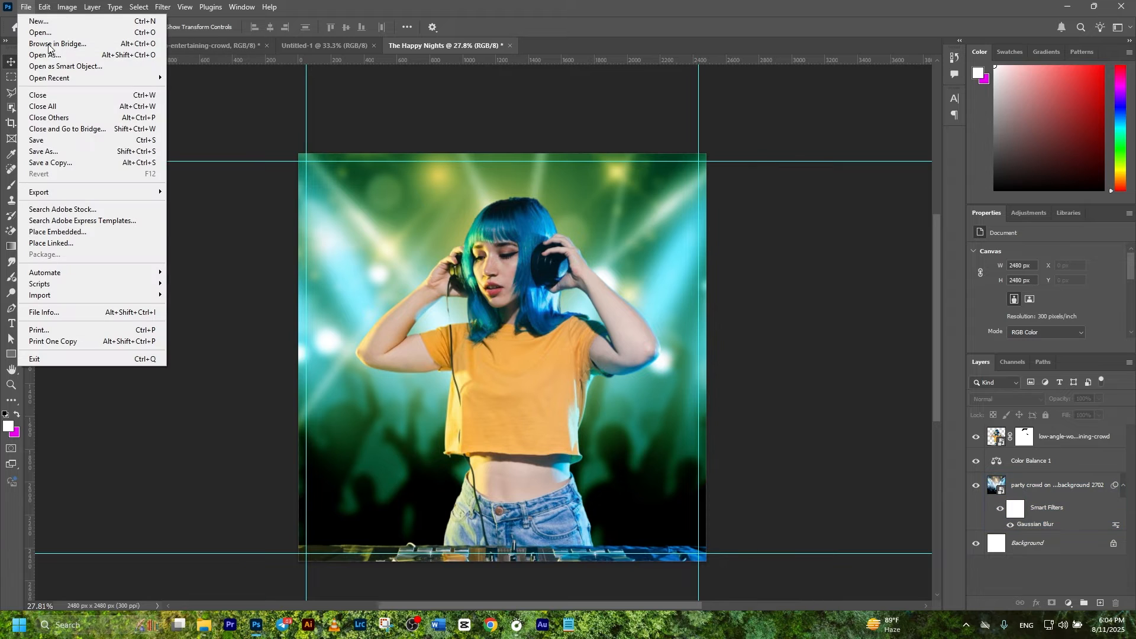
Step: Save the poster as The Happy Nights.psd in the PSD > Food and Drink folder
left_click(58, 152)
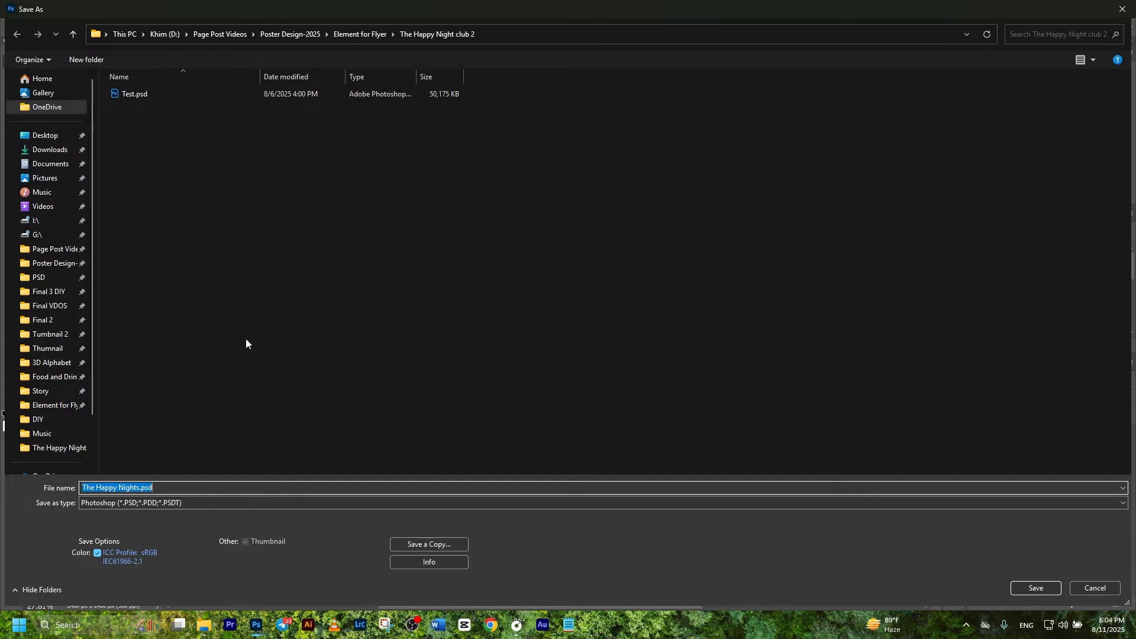
left_click(52, 377)
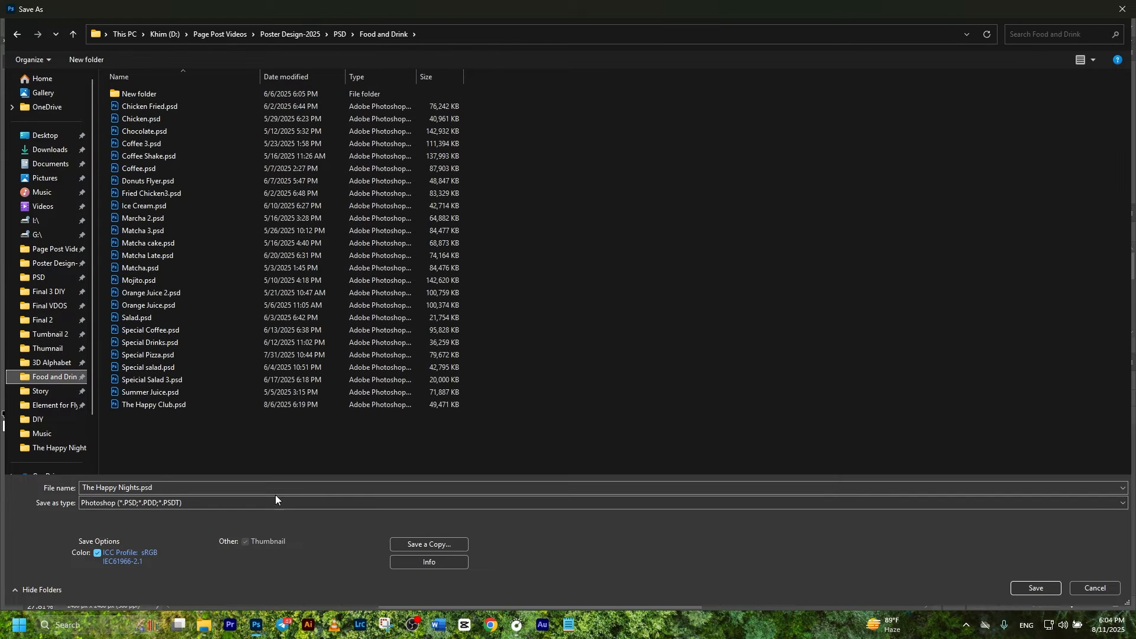
left_click(1047, 588)
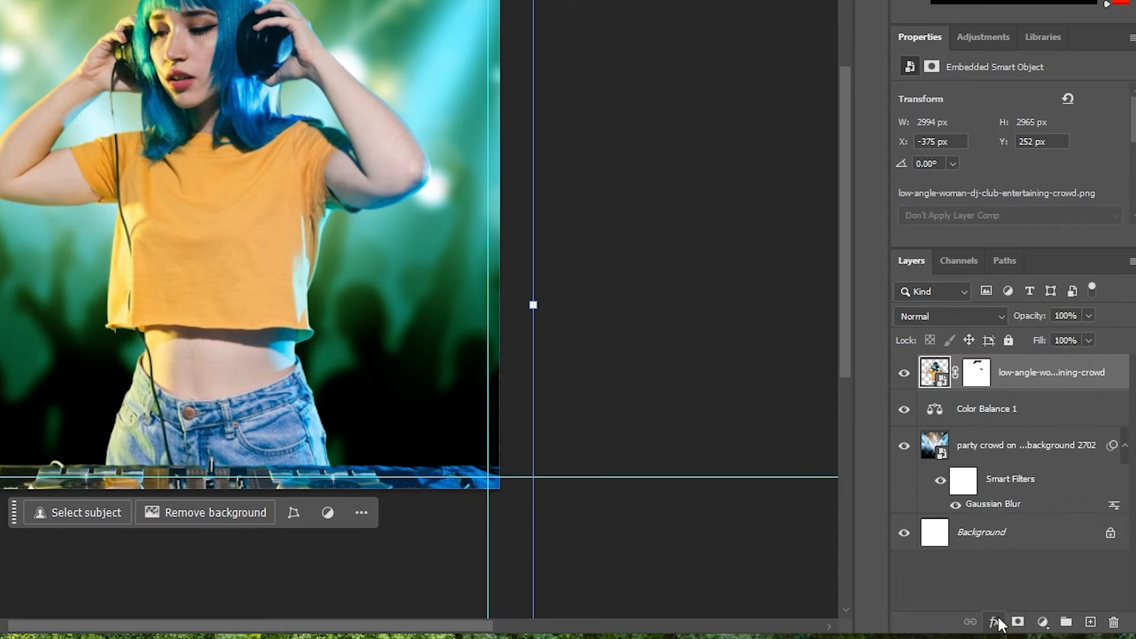
Step: Enable Outer Glow on the DJ layer in Lighten mode at 100% opacity
left_click(1038, 603)
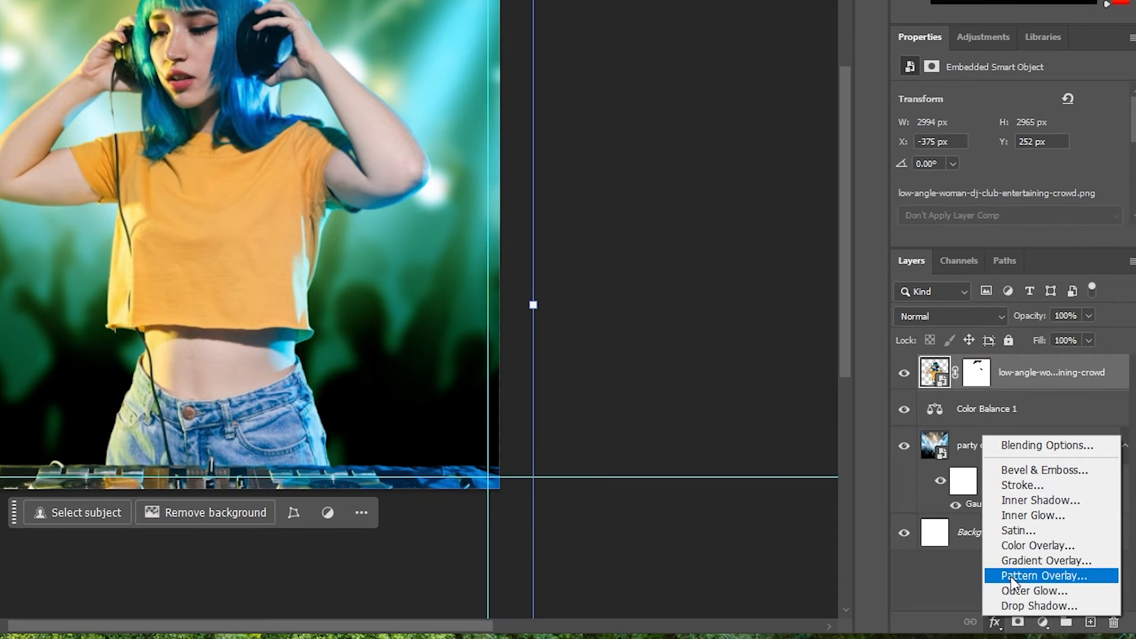
left_click(1015, 450)
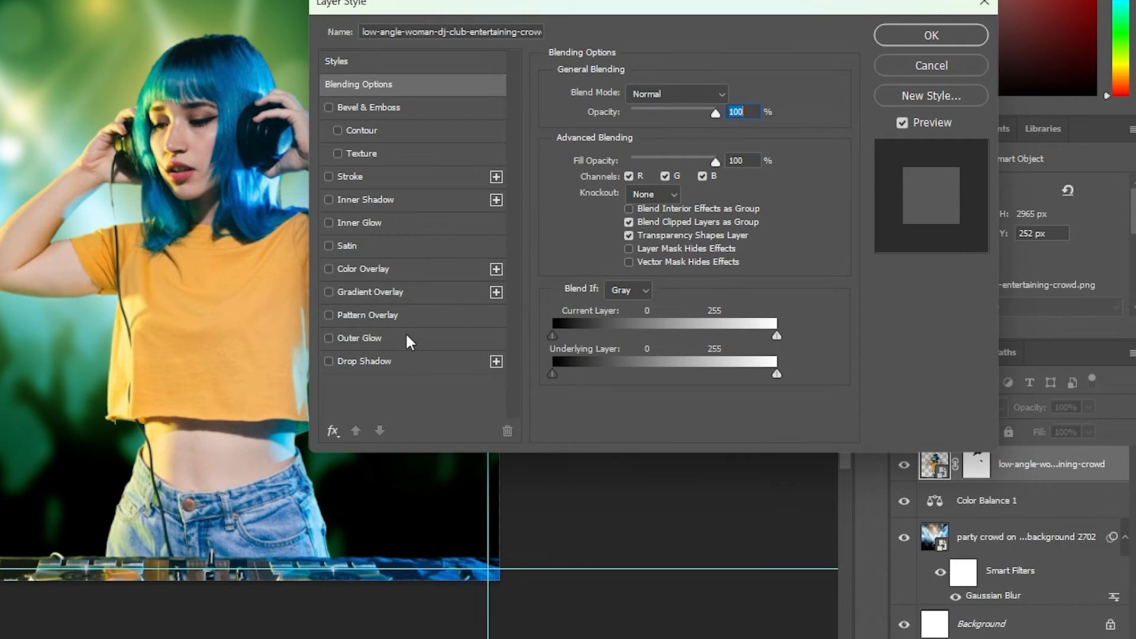
left_click(406, 339)
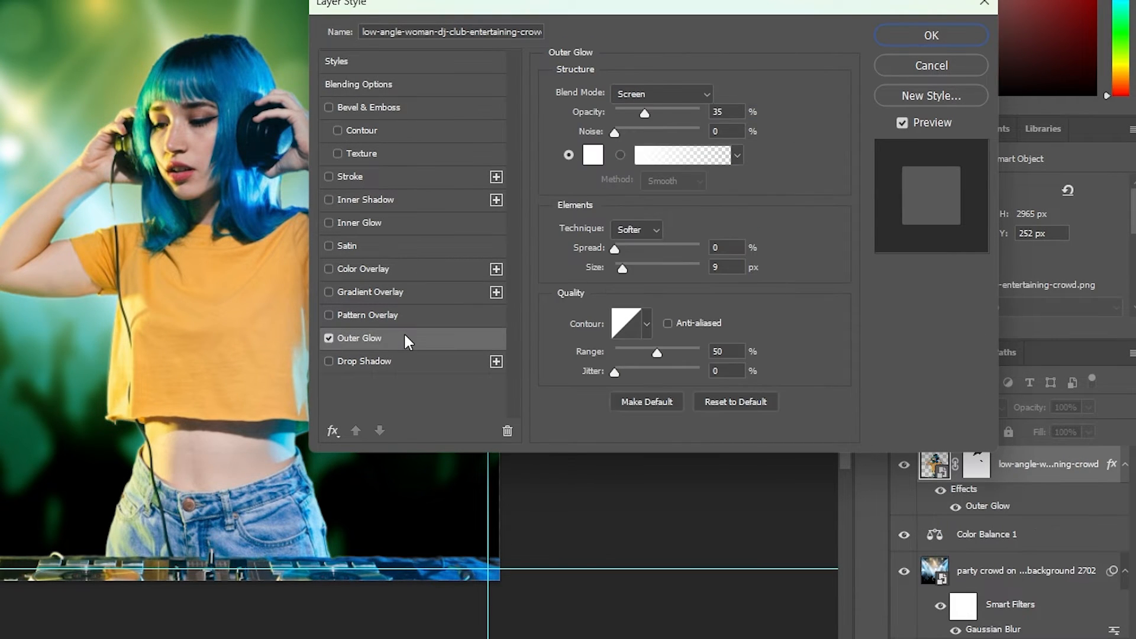
left_click(647, 92)
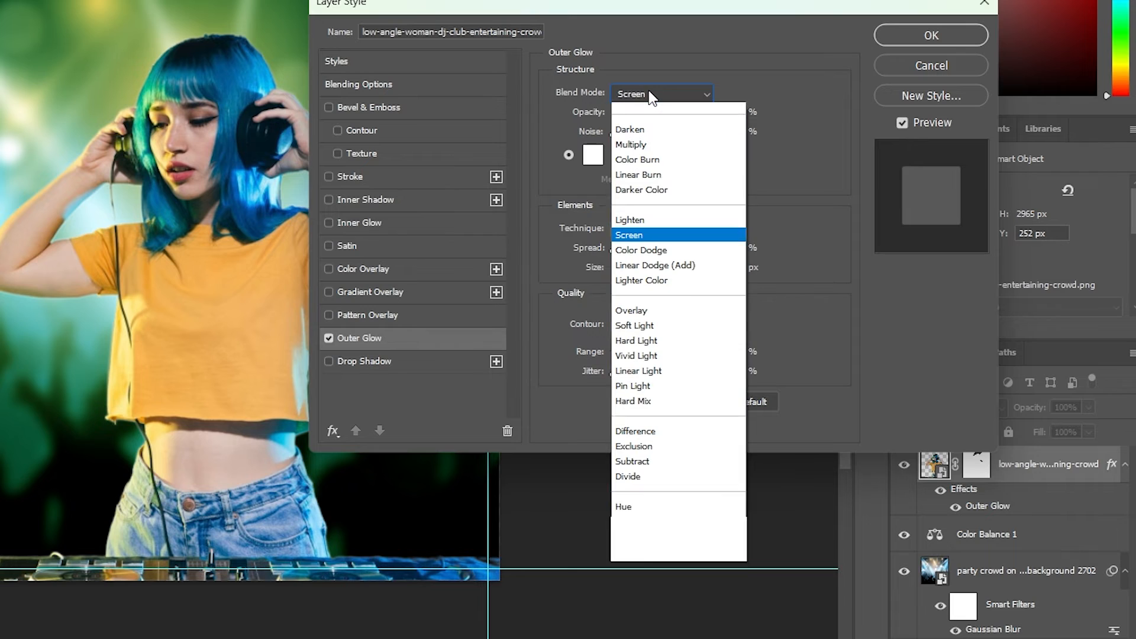
left_click(638, 246)
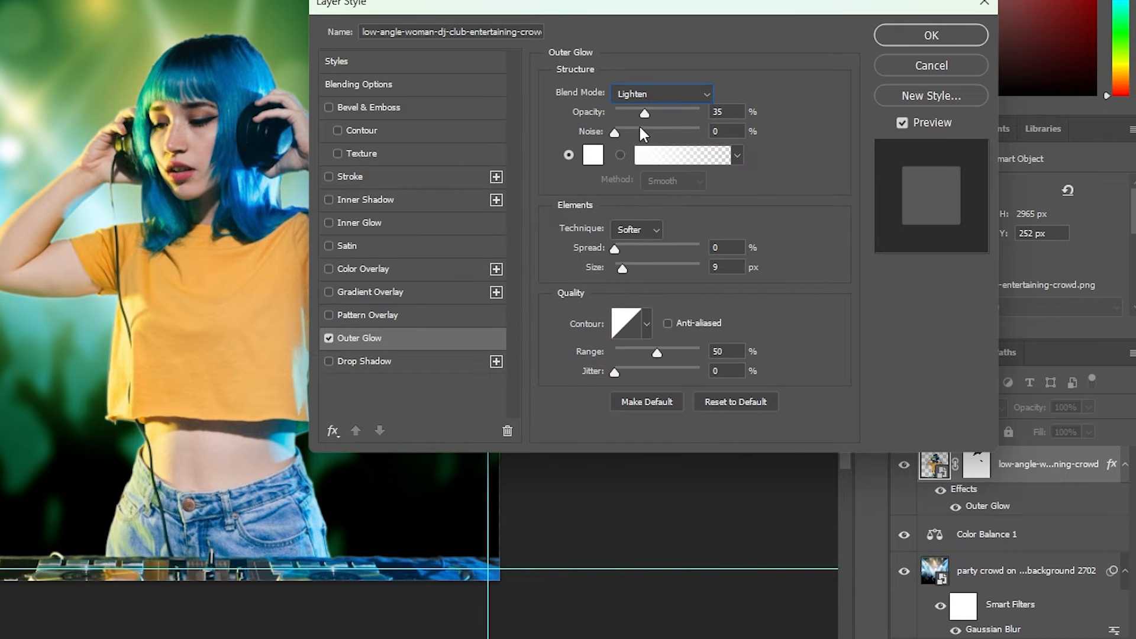
left_click_drag(644, 113, 712, 111)
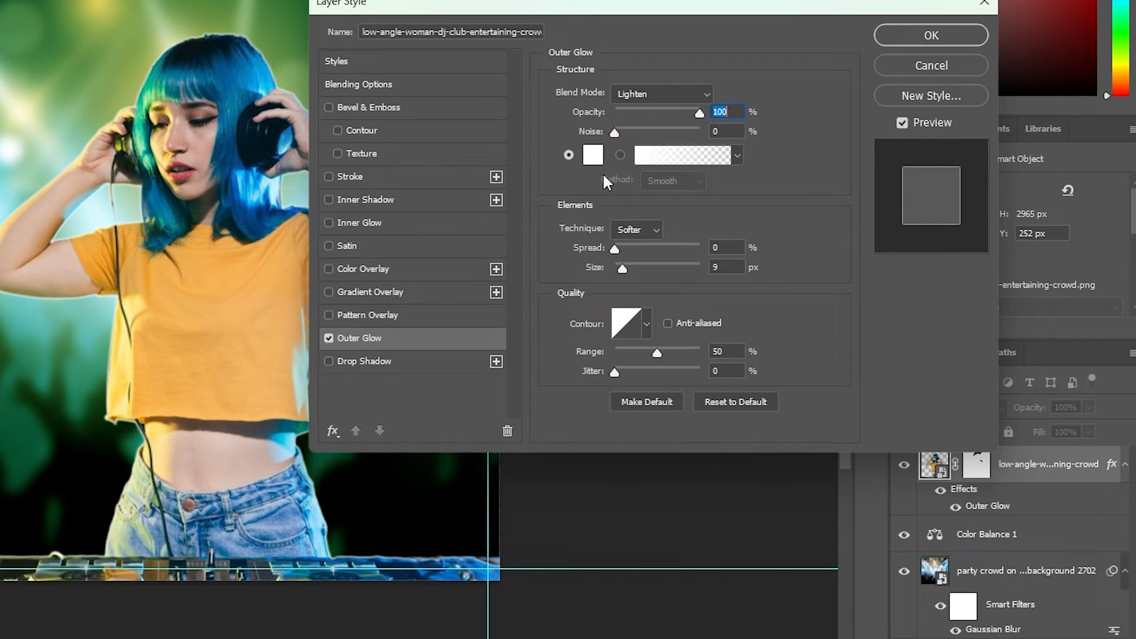
Step: Make the glow bright green with size 25 and turn on Drop Shadow
left_click(592, 156)
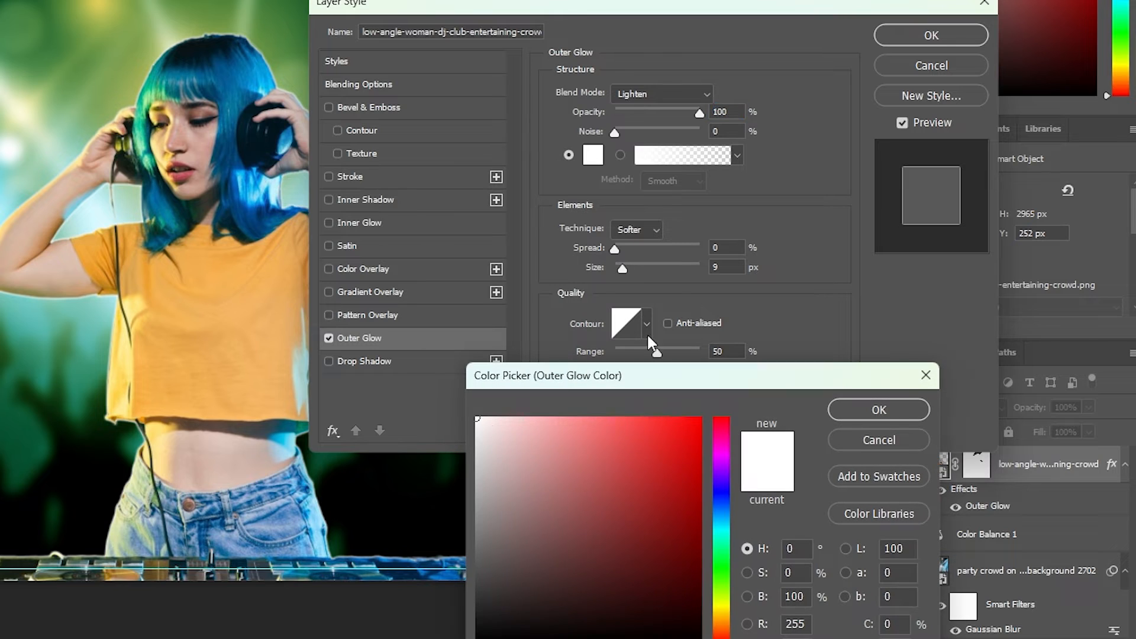
left_click(55, 433)
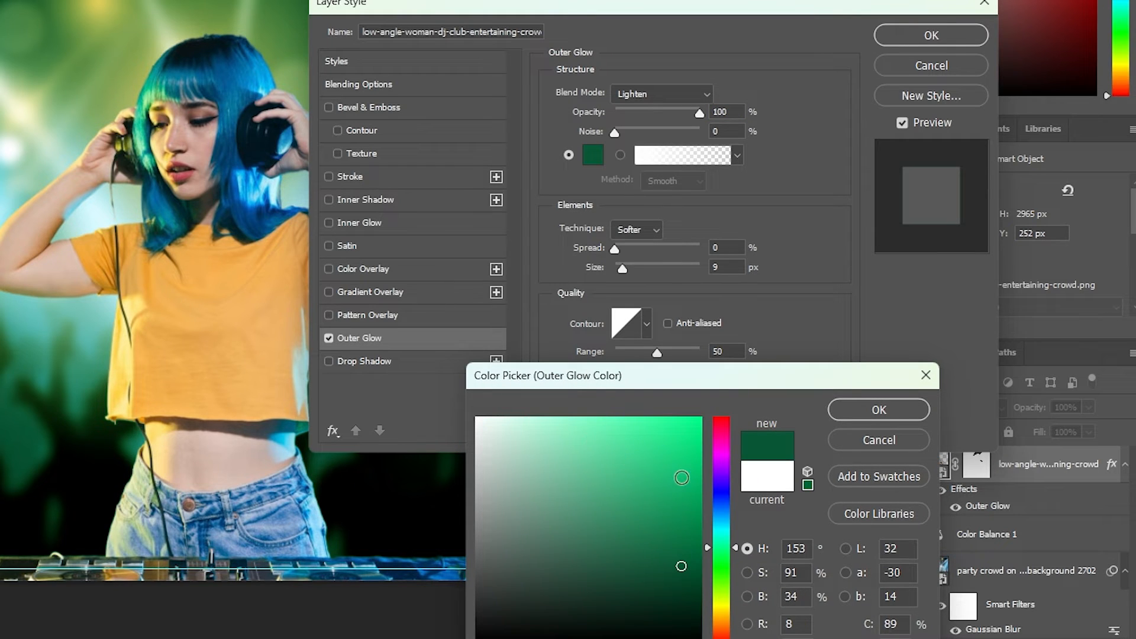
left_click(700, 475)
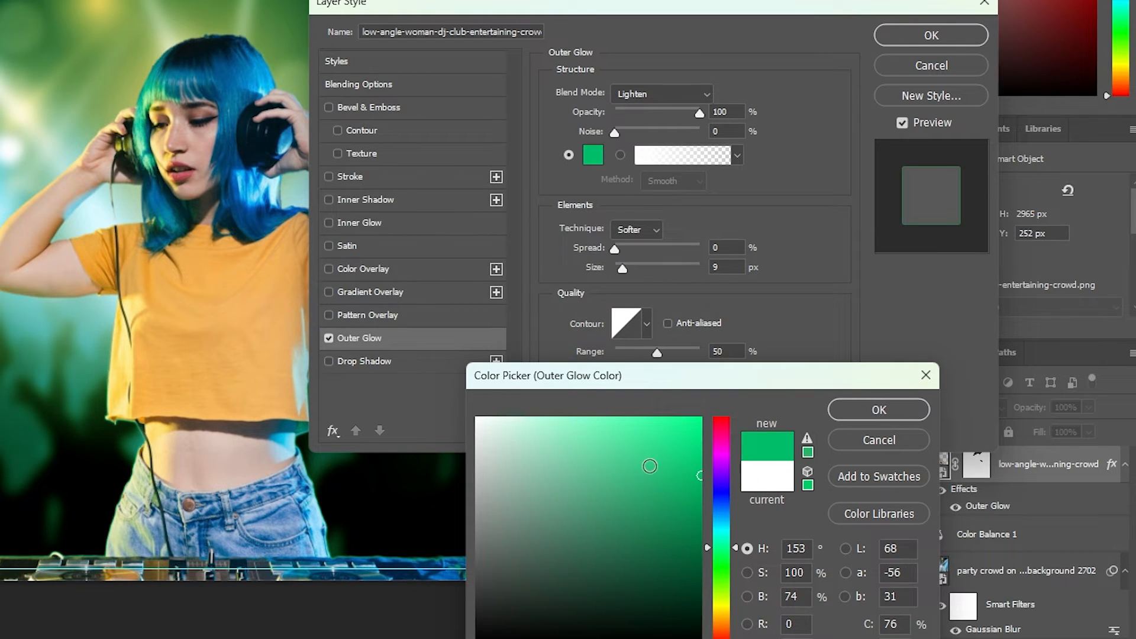
left_click_drag(687, 452, 729, 434)
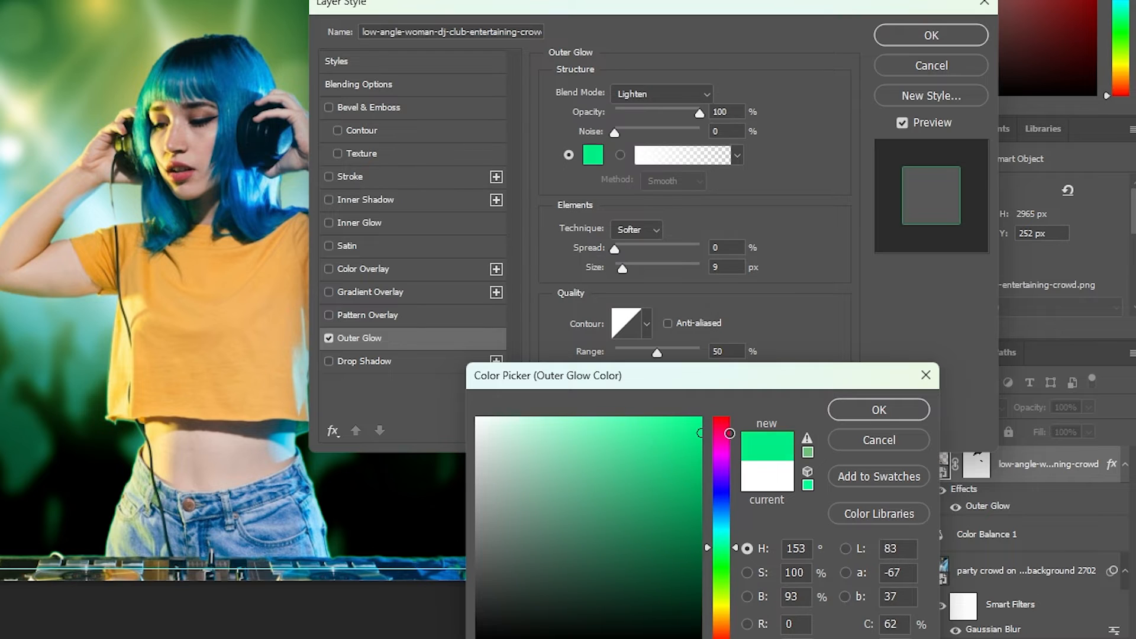
left_click(911, 407)
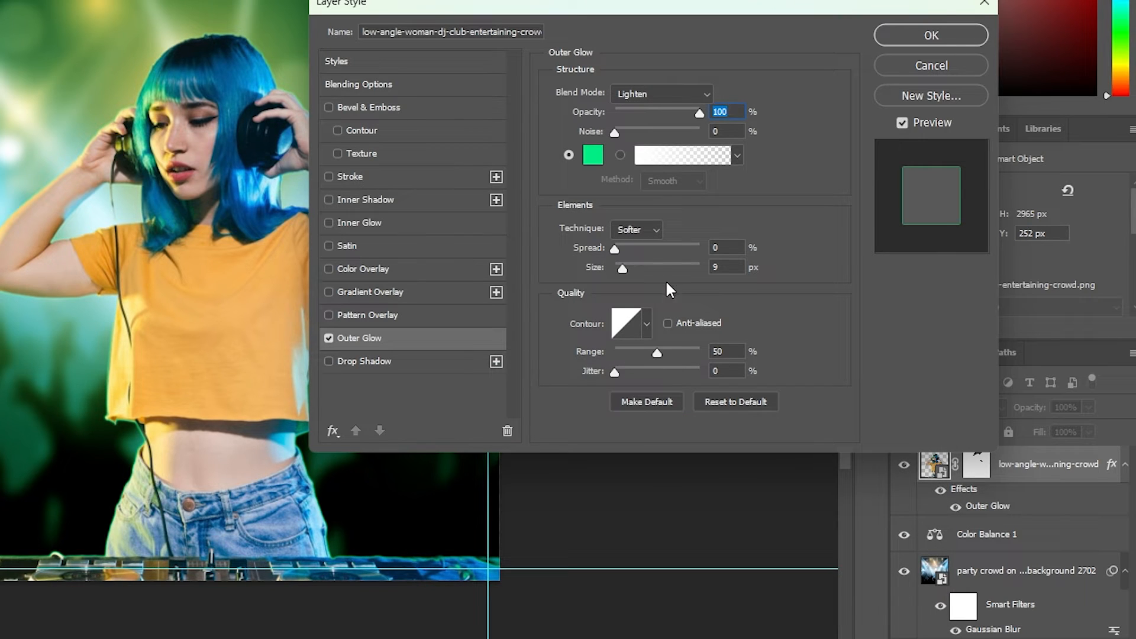
left_click(740, 267)
type("2")
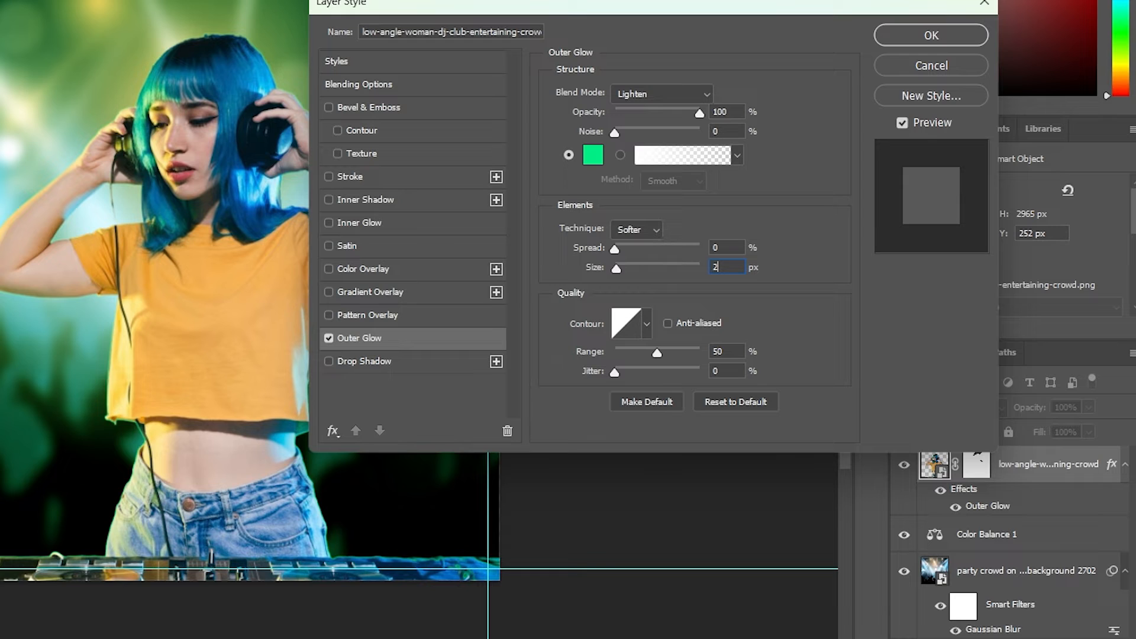
type("5")
left_click(364, 363)
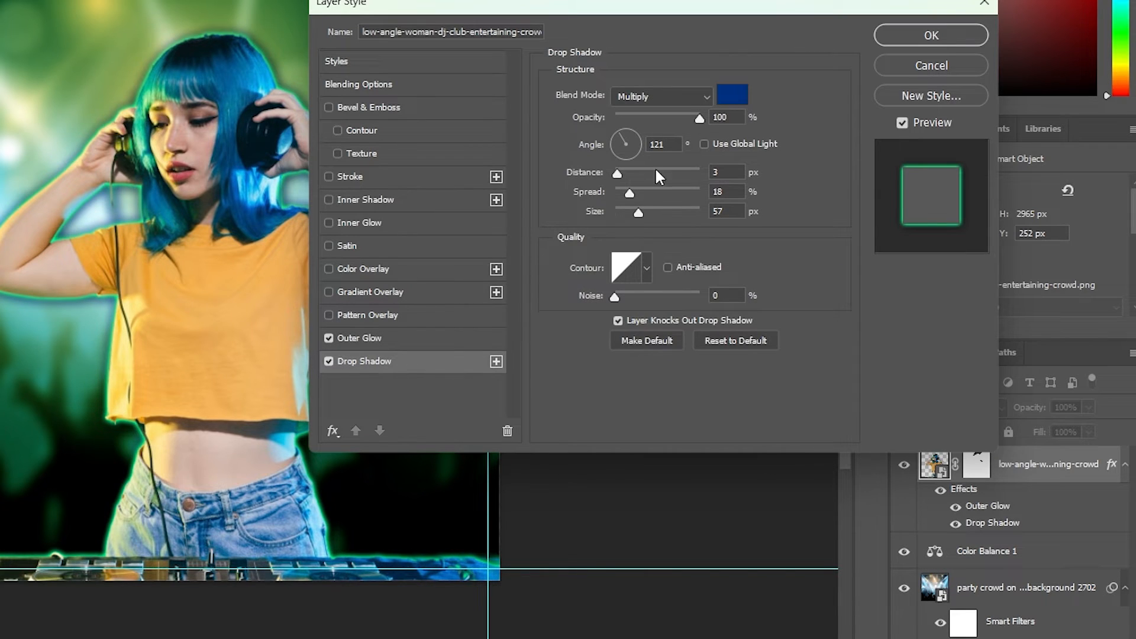
Step: Make the DJ's drop shadow a bright green sampled from the glow colour
left_click(732, 95)
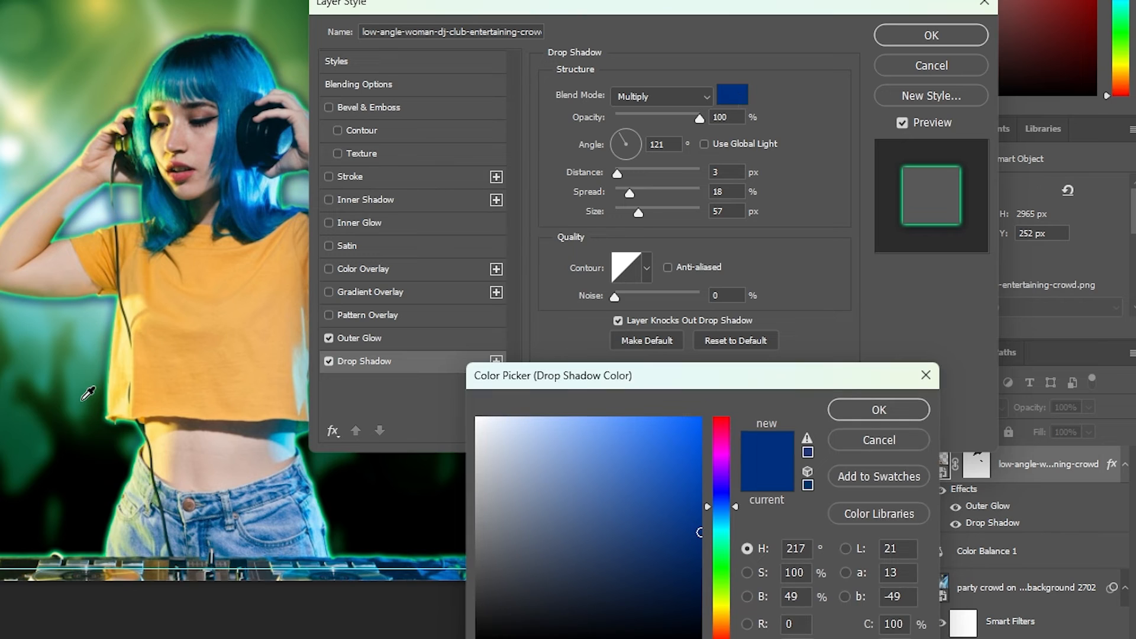
left_click(89, 394)
left_click_drag(717, 450, 715, 447)
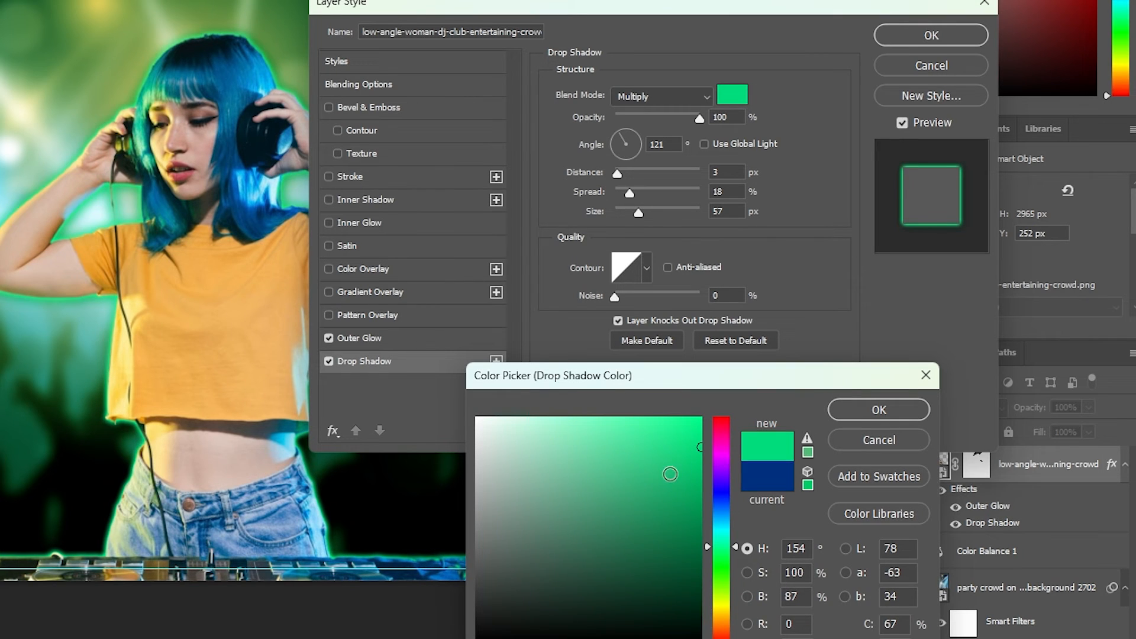
left_click(848, 417)
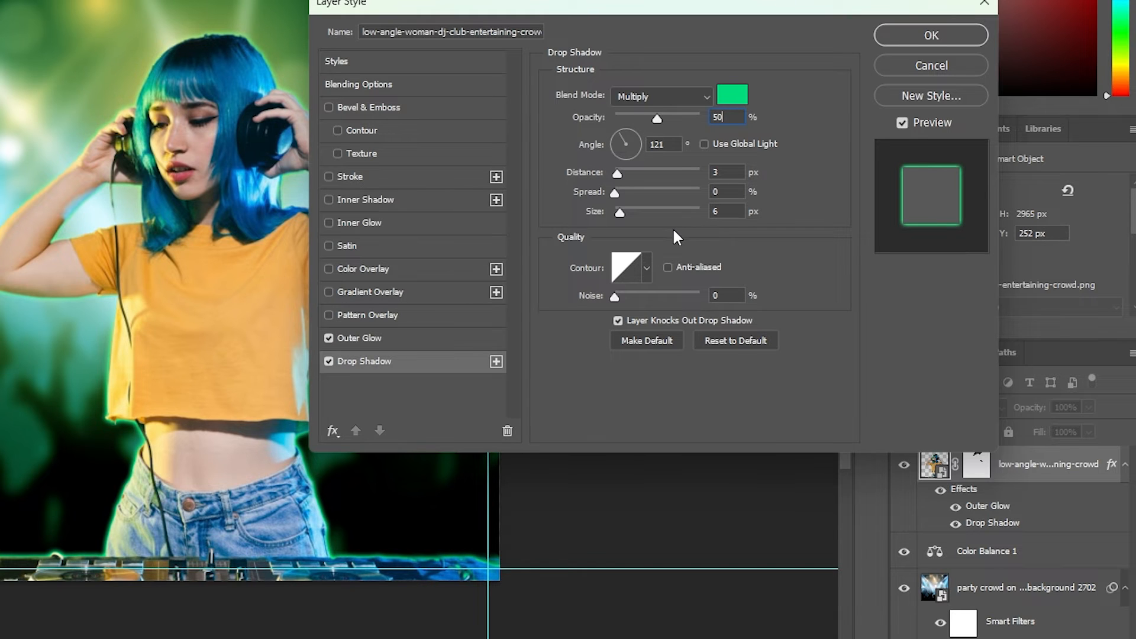
Step: Apply the layer effects and add a blank Layer 1 above the DJ layer
left_click(900, 35)
left_click(654, 172)
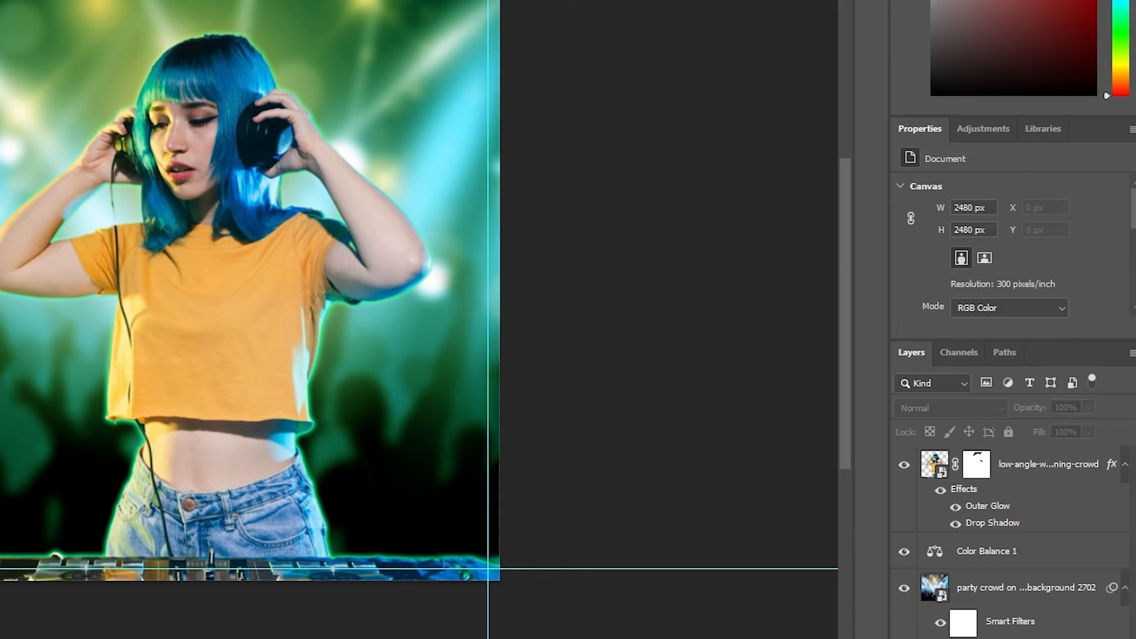
left_click(250, 187)
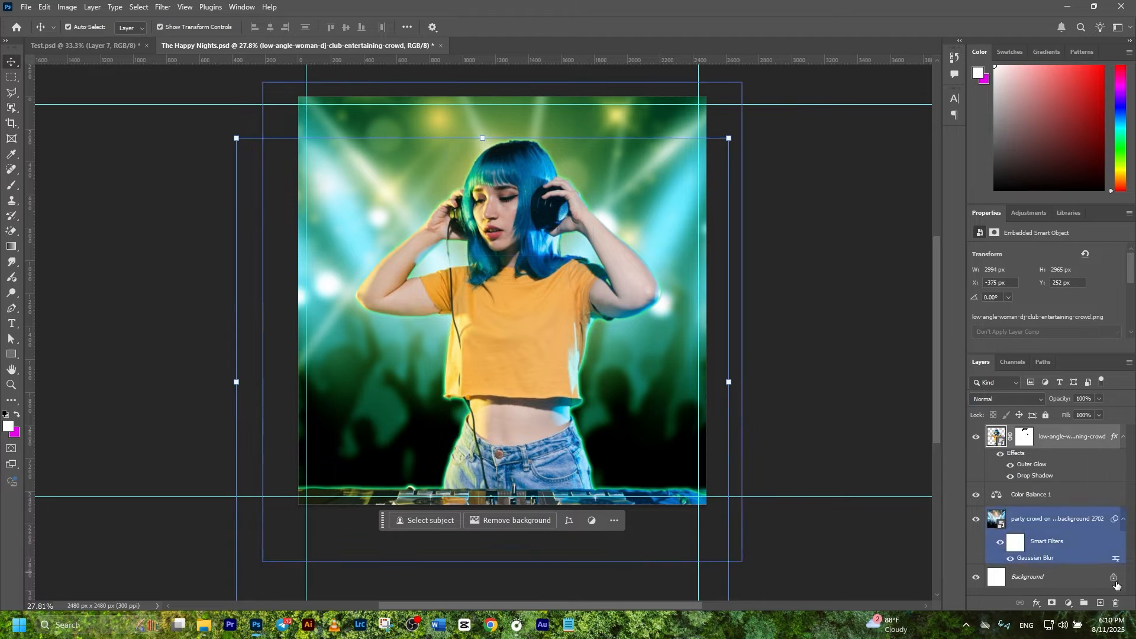
left_click(1100, 604)
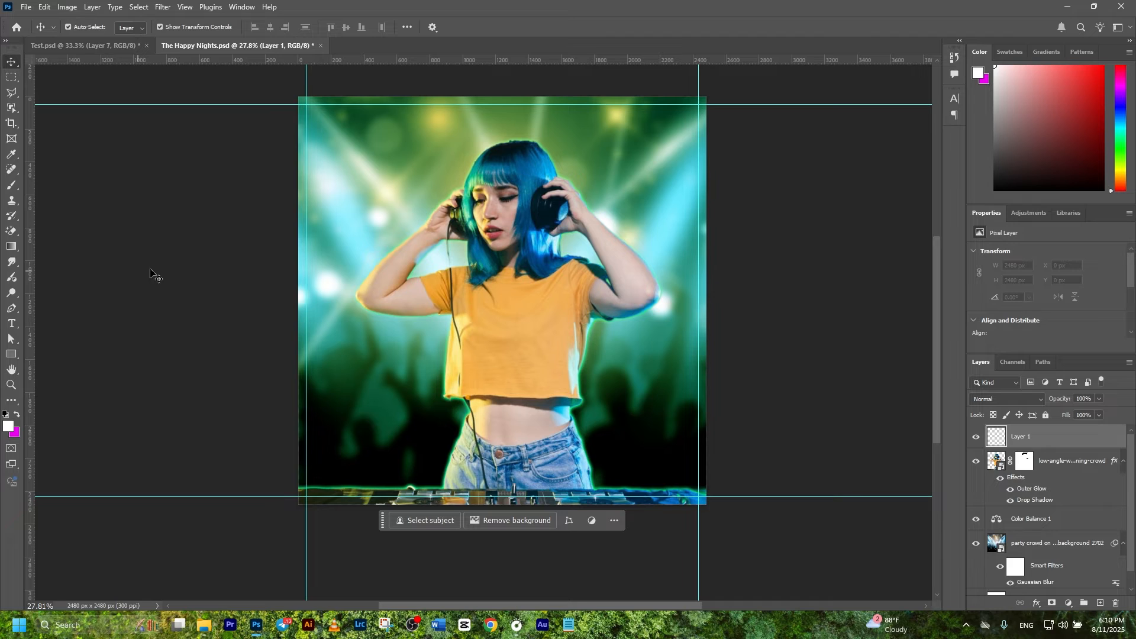
Step: Paint a bright-green glow over the DJ's centre on Layer 1 with the Soft Round brush
left_click(12, 186)
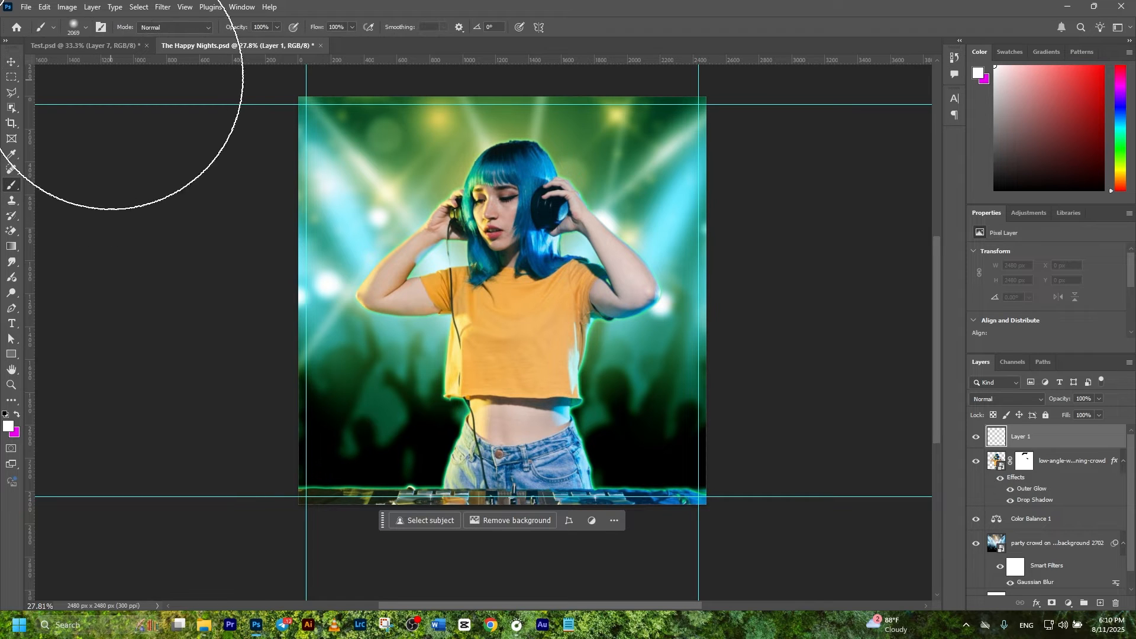
left_click(84, 32)
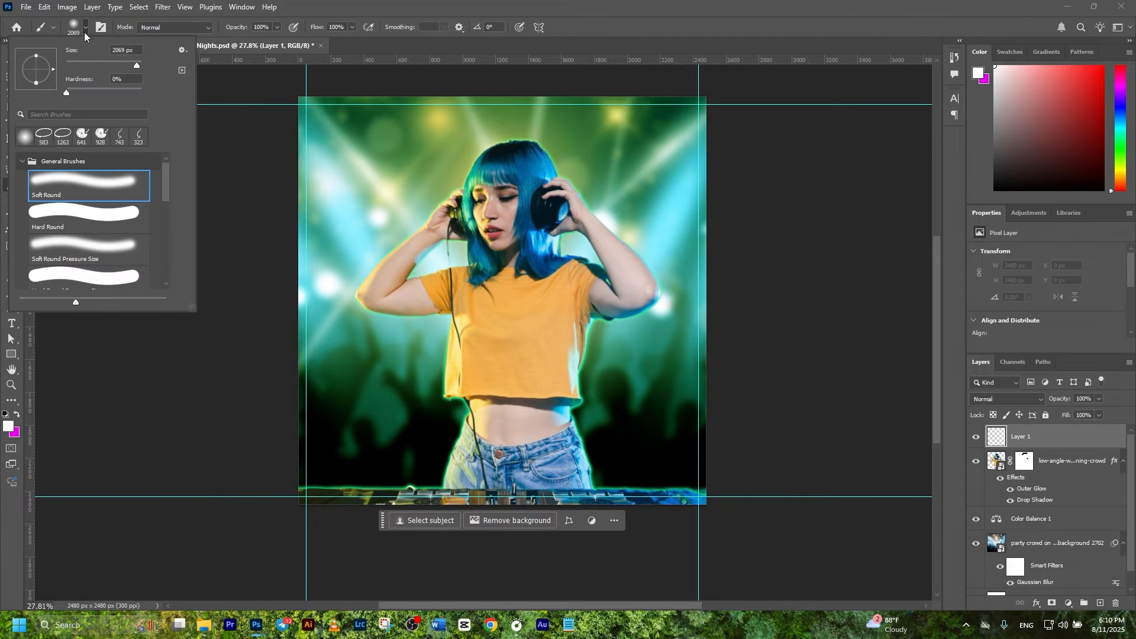
left_click(62, 180)
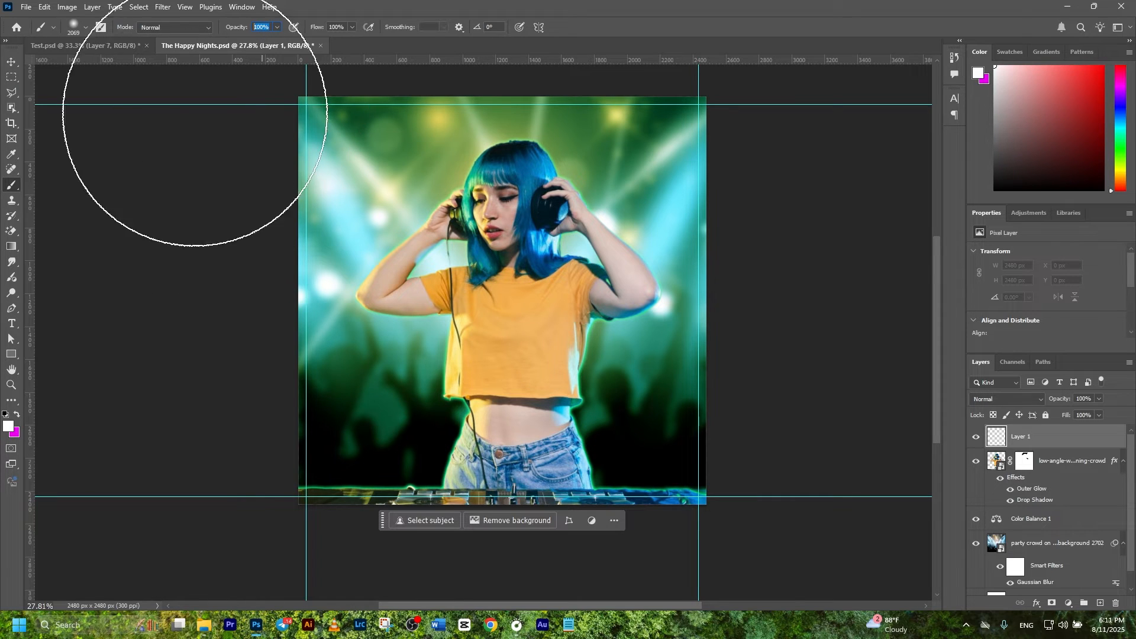
left_click(8, 425)
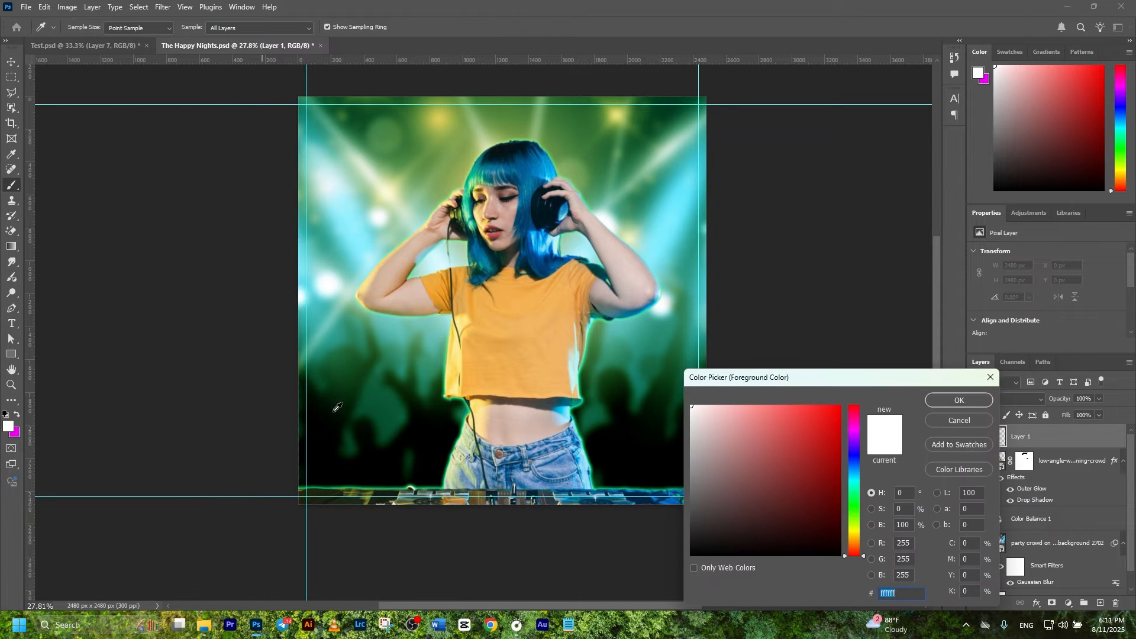
left_click(377, 396)
left_click_drag(827, 447, 845, 410)
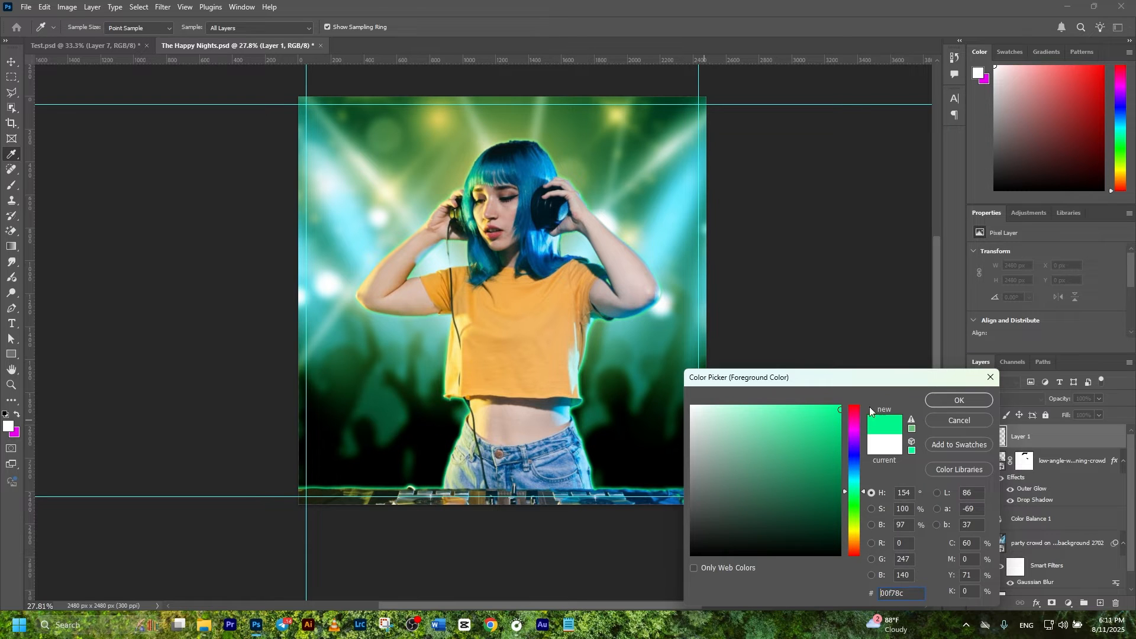
left_click(957, 399)
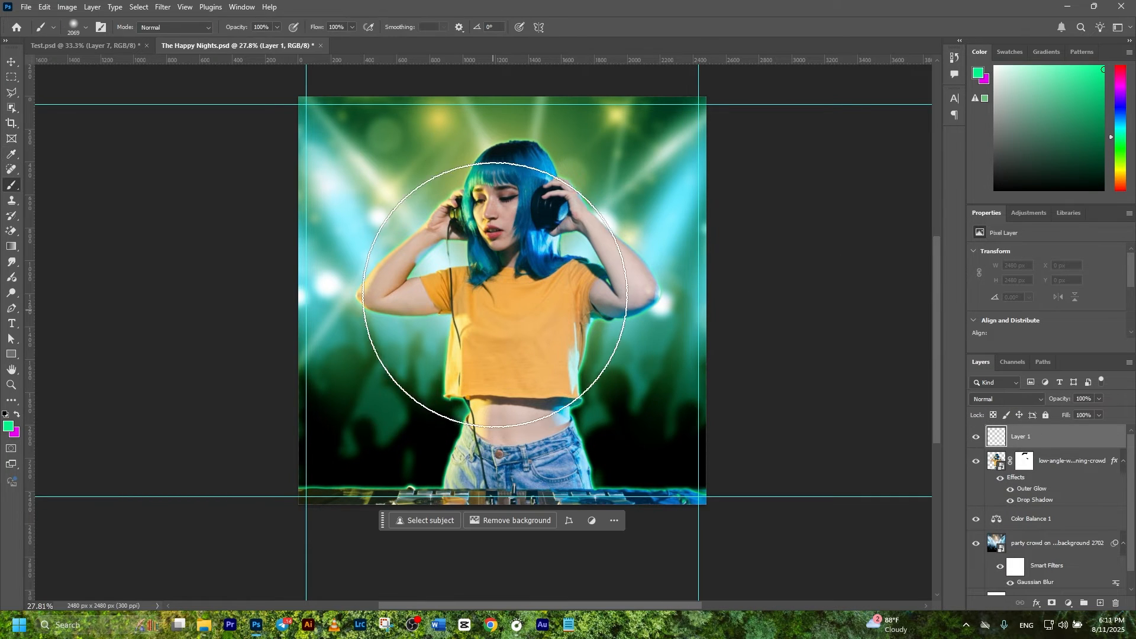
left_click(500, 270)
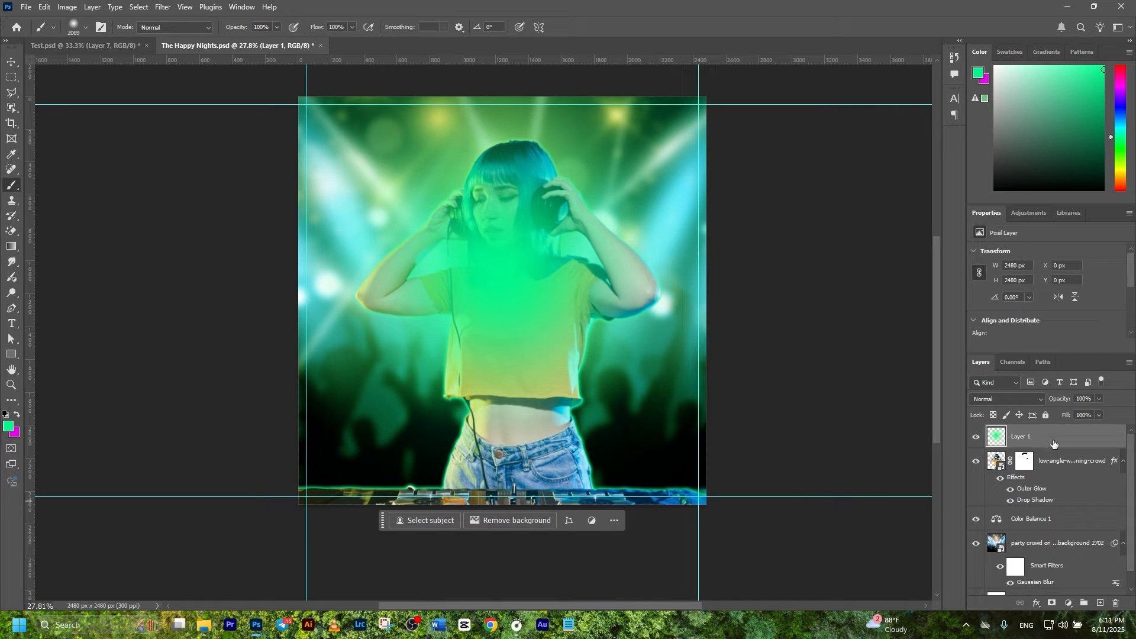
Step: Move Layer 1 beneath the DJ, shift the glow higher, and set it to Screen blending
left_click_drag(1055, 443, 1056, 494)
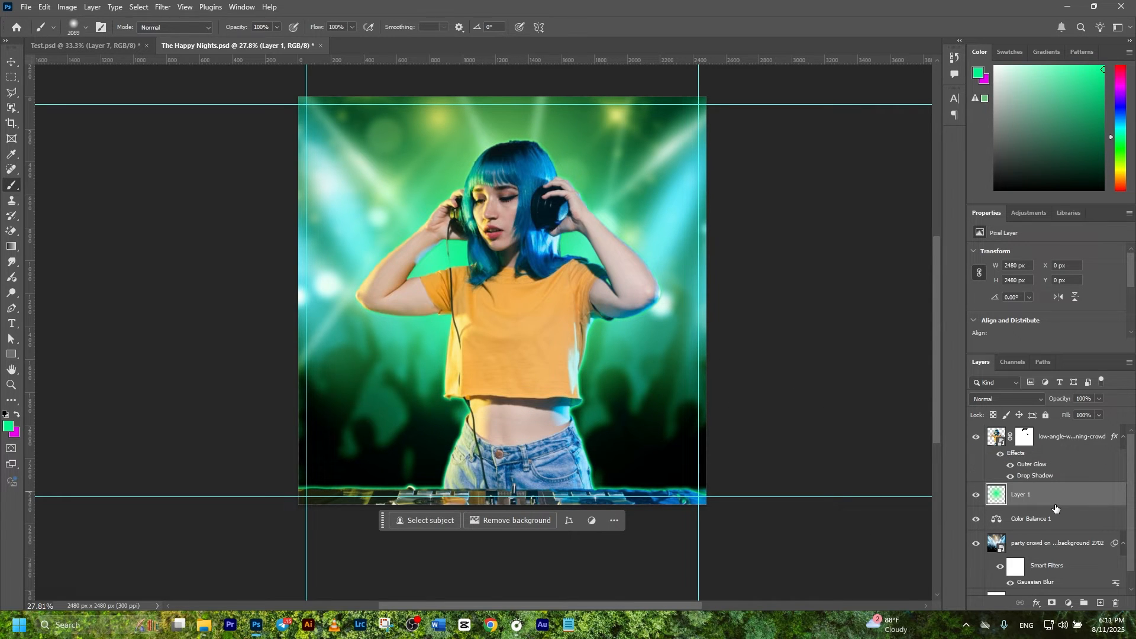
key("ctrl+t")
left_click_drag(540, 273, 540, 245)
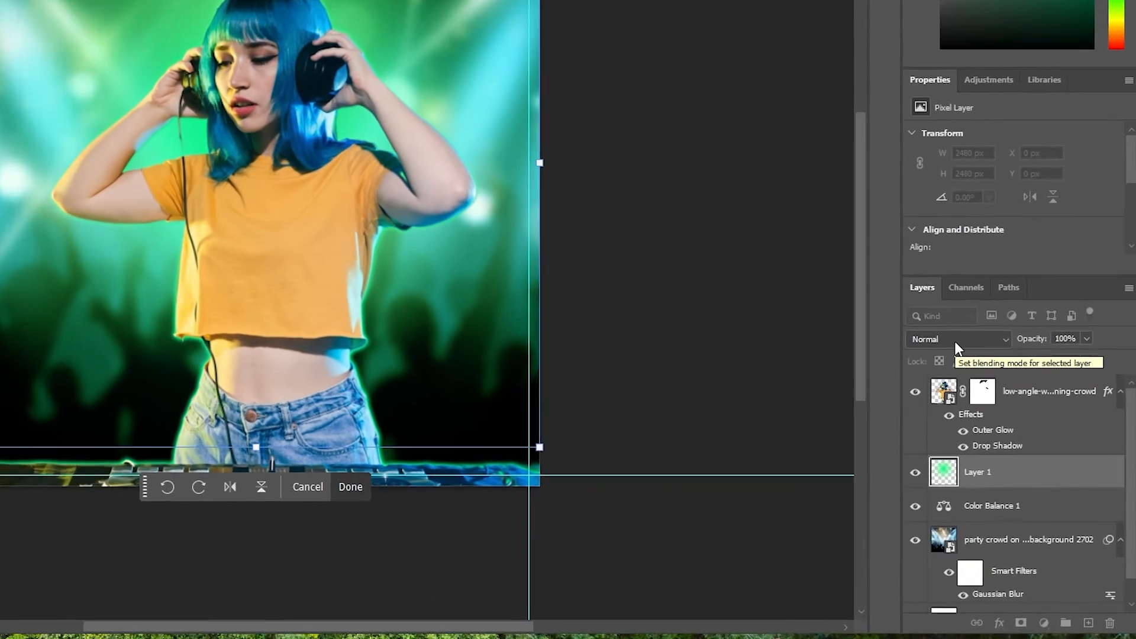
left_click(1003, 400)
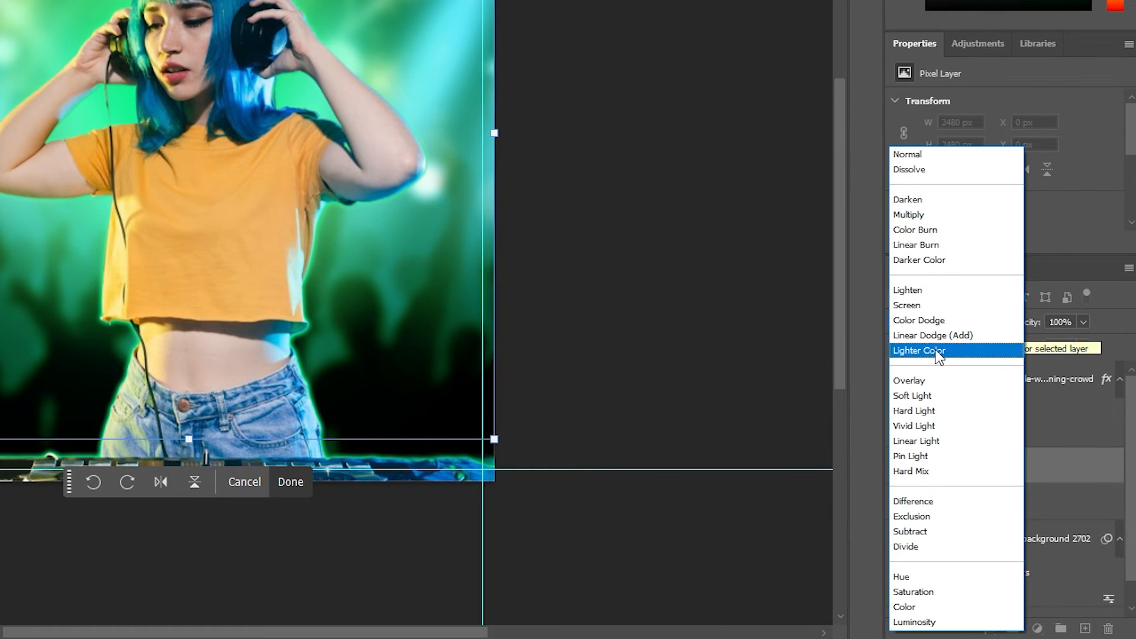
left_click(923, 305)
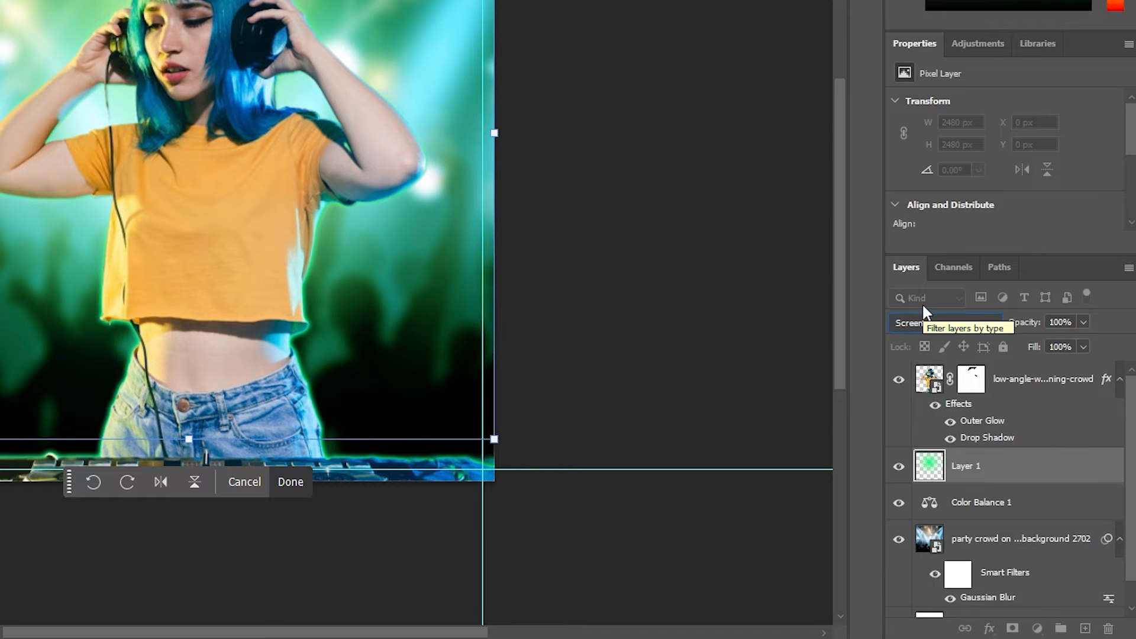
key("Return")
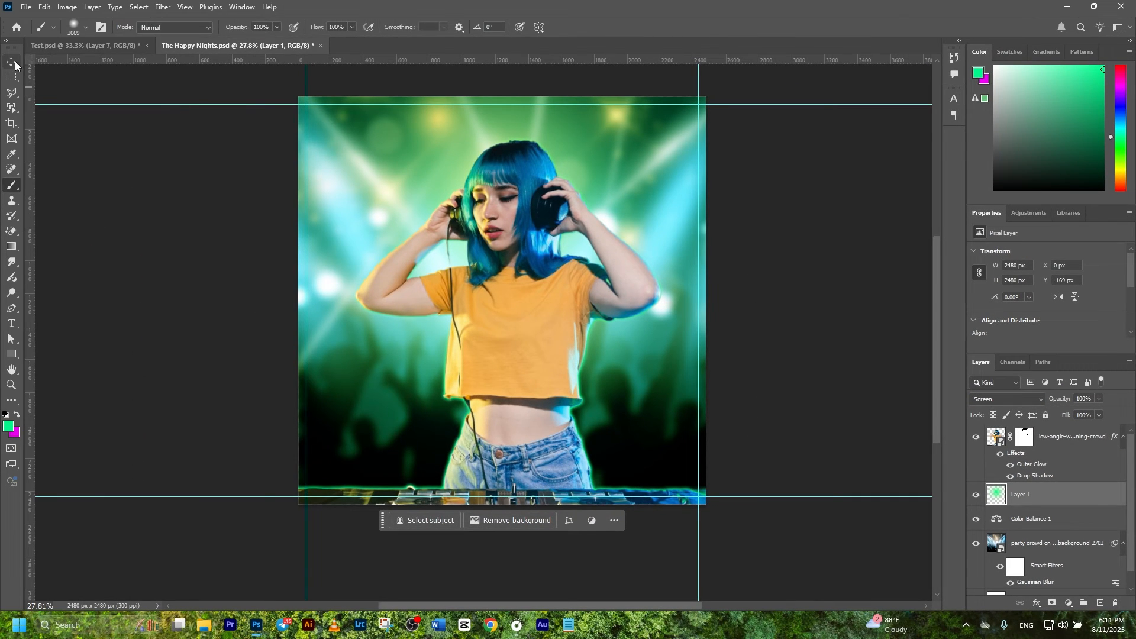
Step: Toggle Layer 1's visibility to compare the glow, then reselect the DJ layer
left_click(13, 63)
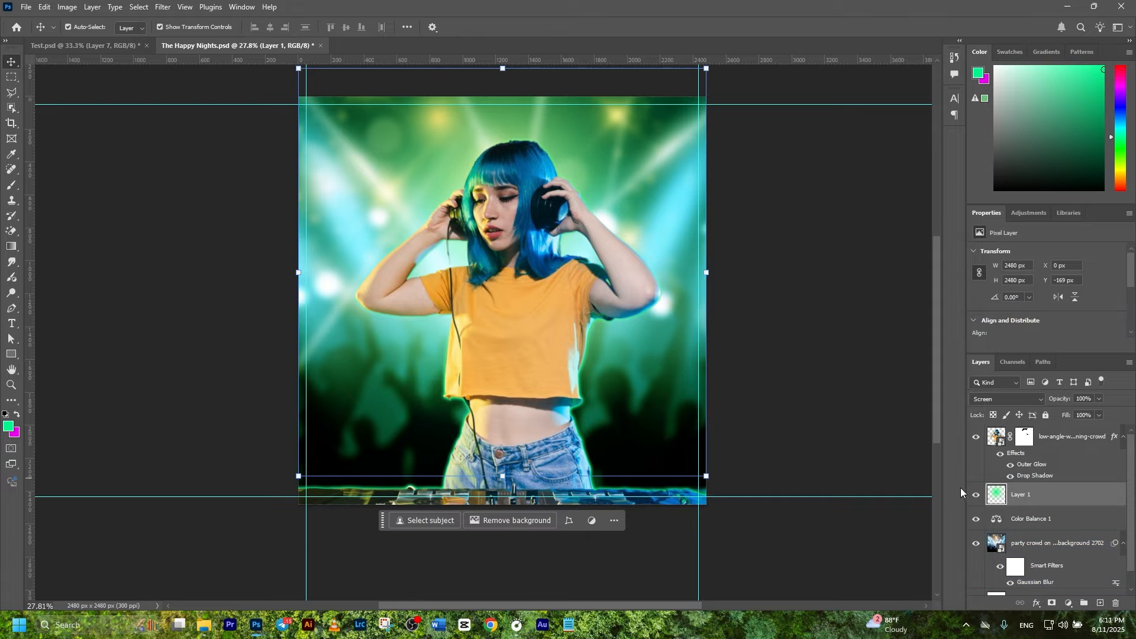
left_click(976, 495)
left_click(976, 496)
left_click(976, 496)
left_click(976, 496)
left_click(1068, 438)
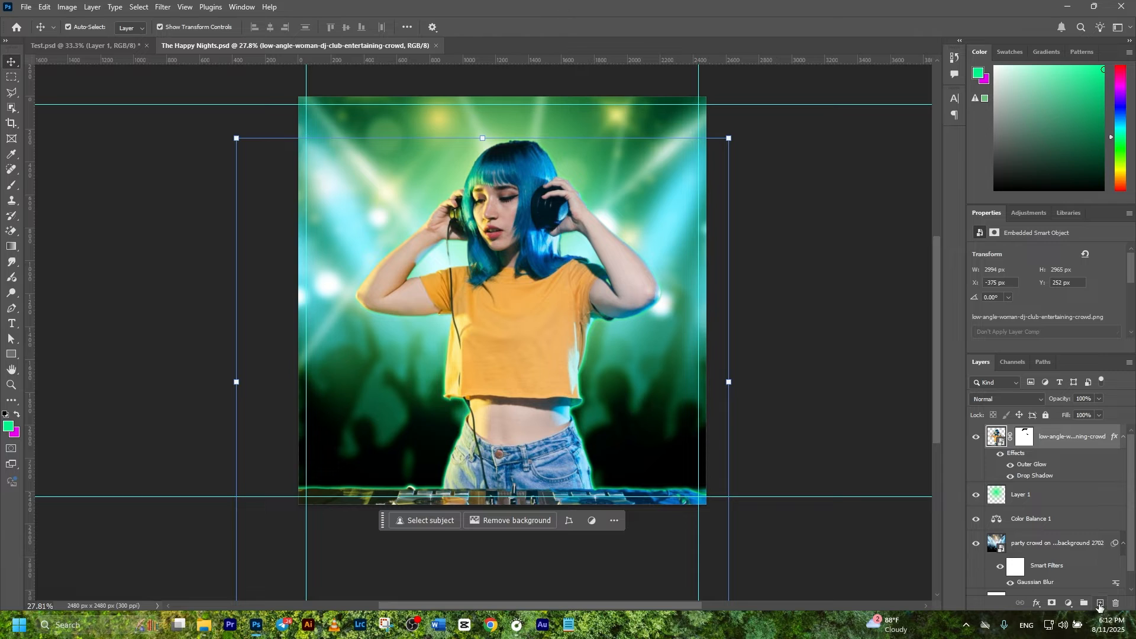
Step: On a new layer above the DJ, brush dark green over the poster's lower part
left_click(1099, 603)
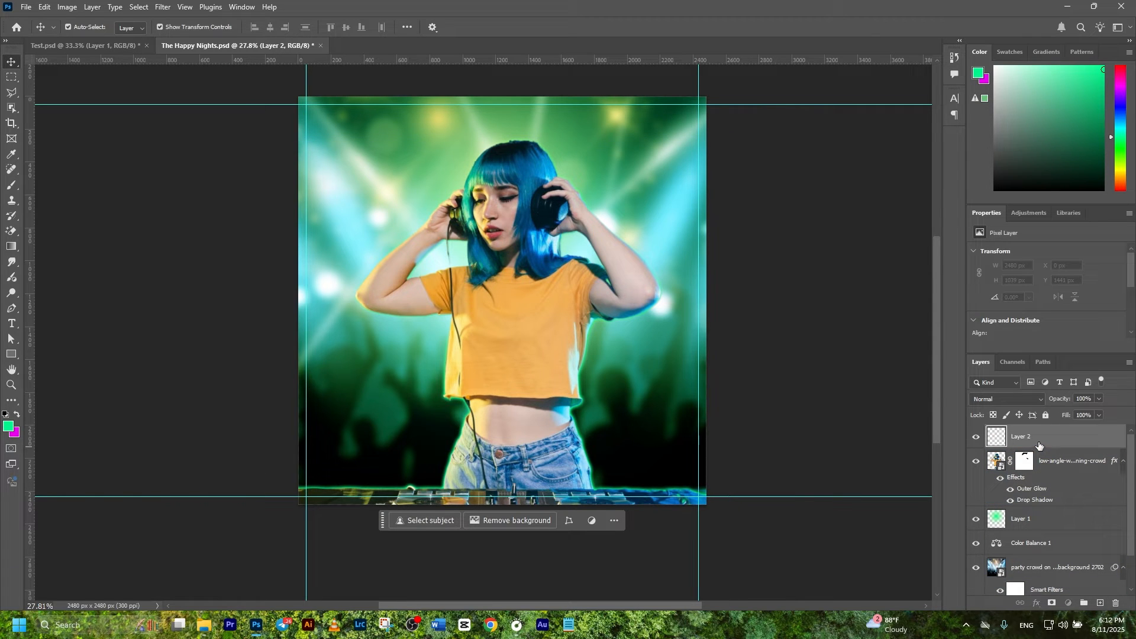
left_click(11, 188)
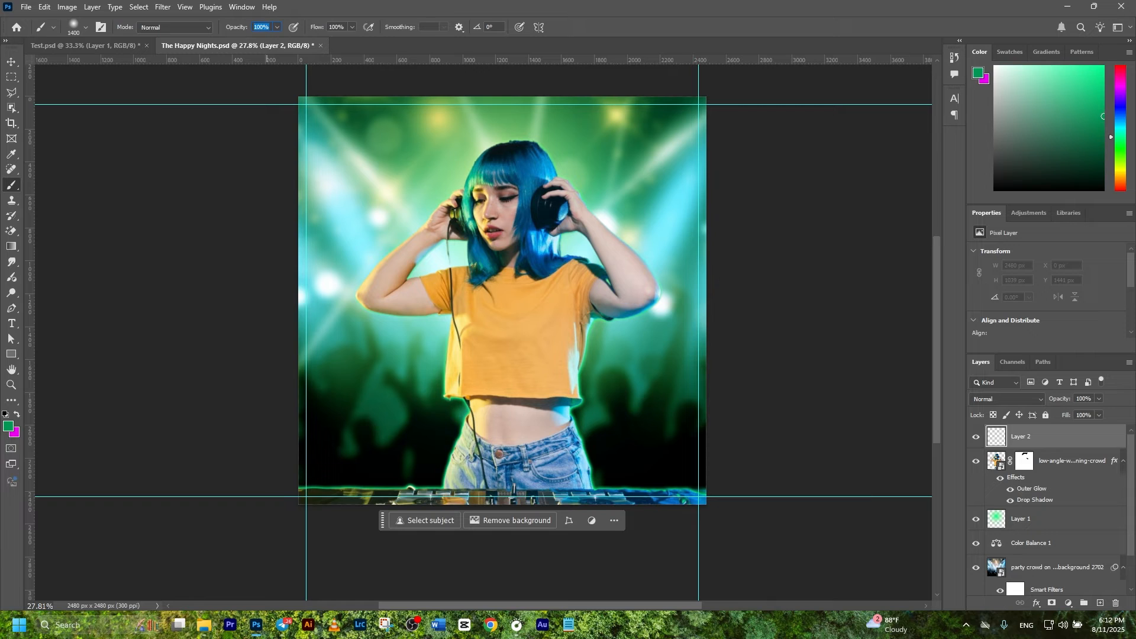
left_click(7, 431)
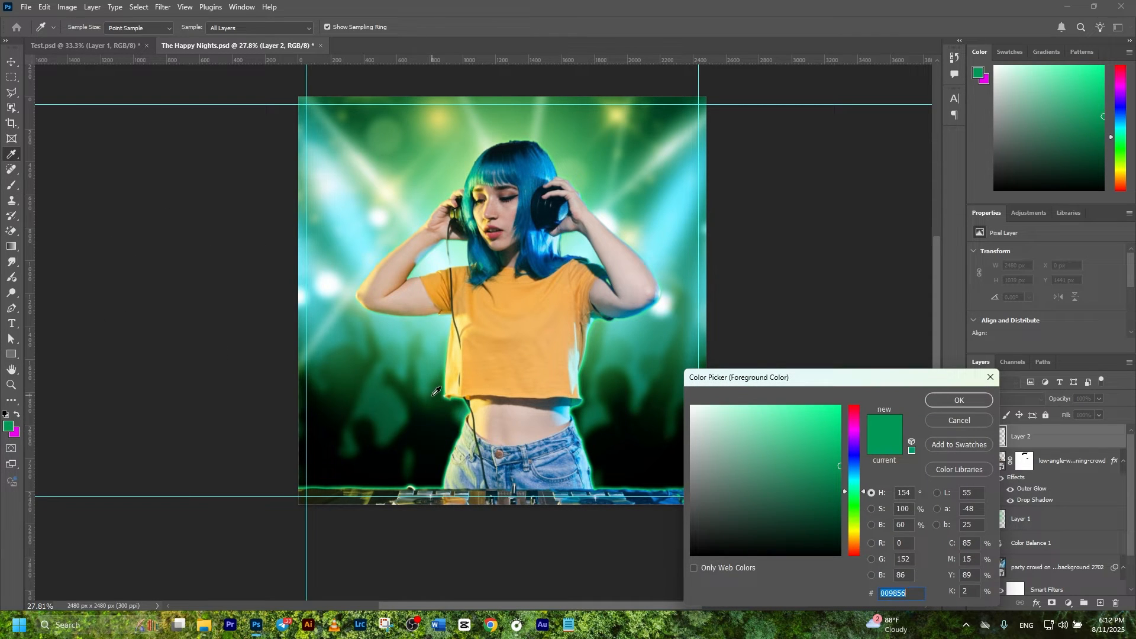
mouse_move(811, 522)
left_mouse_down()
mouse_move(726, 530)
mouse_move(712, 511)
mouse_move(834, 492)
left_mouse_up()
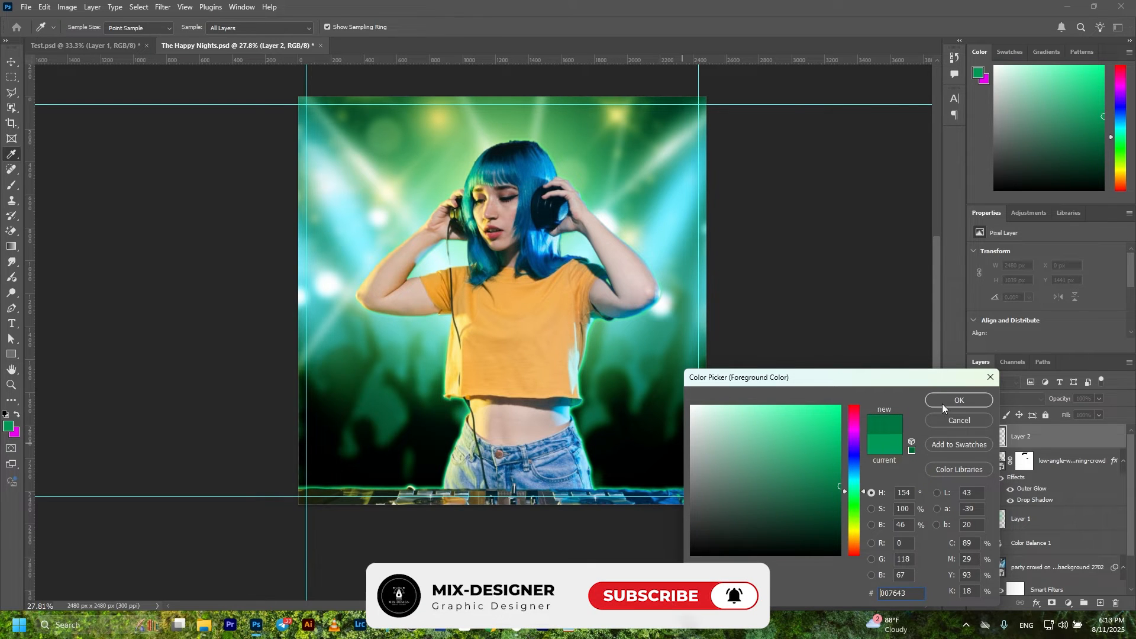
left_click(944, 401)
mouse_move(339, 473)
left_mouse_down()
mouse_move(656, 474)
mouse_move(467, 488)
mouse_move(329, 481)
mouse_move(689, 503)
mouse_move(361, 521)
mouse_move(307, 568)
mouse_move(450, 581)
mouse_move(539, 546)
mouse_move(329, 561)
left_mouse_up()
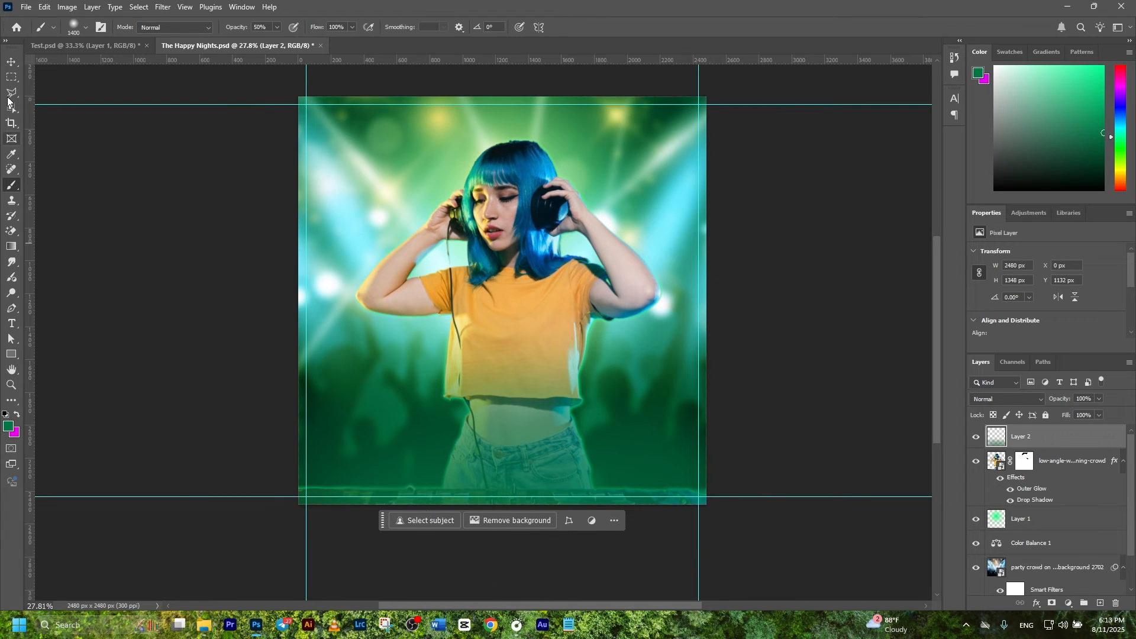
Step: Shorten Layer 2's green wash from its top edge with Free Transform
left_click(12, 62)
left_click(153, 240)
left_click(1041, 492)
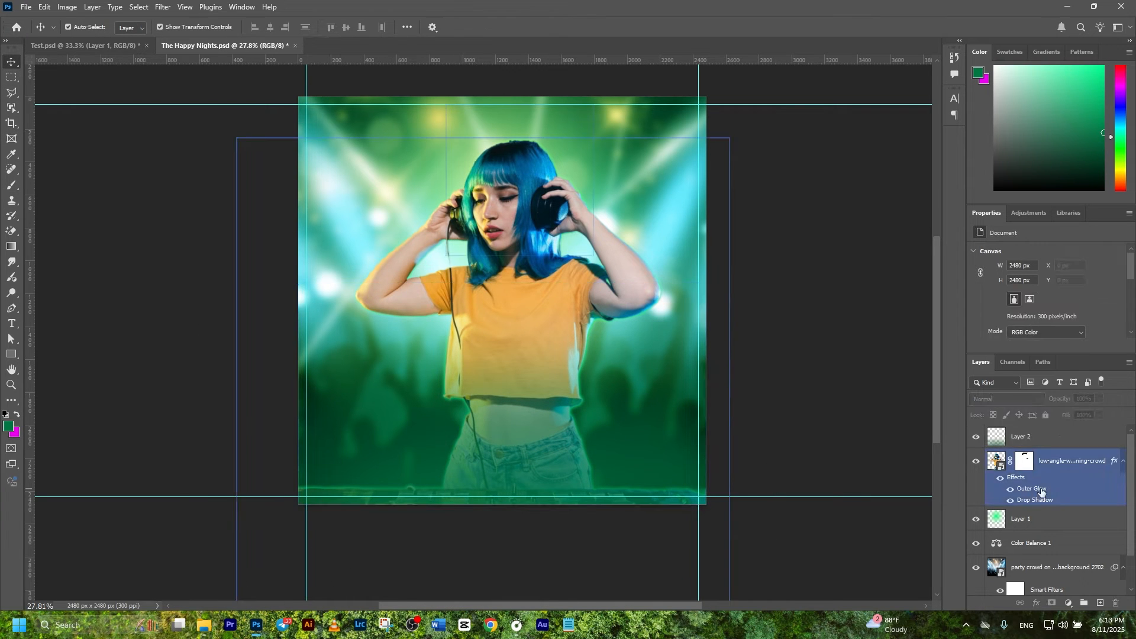
left_click(615, 462)
left_click_drag(503, 282, 515, 318)
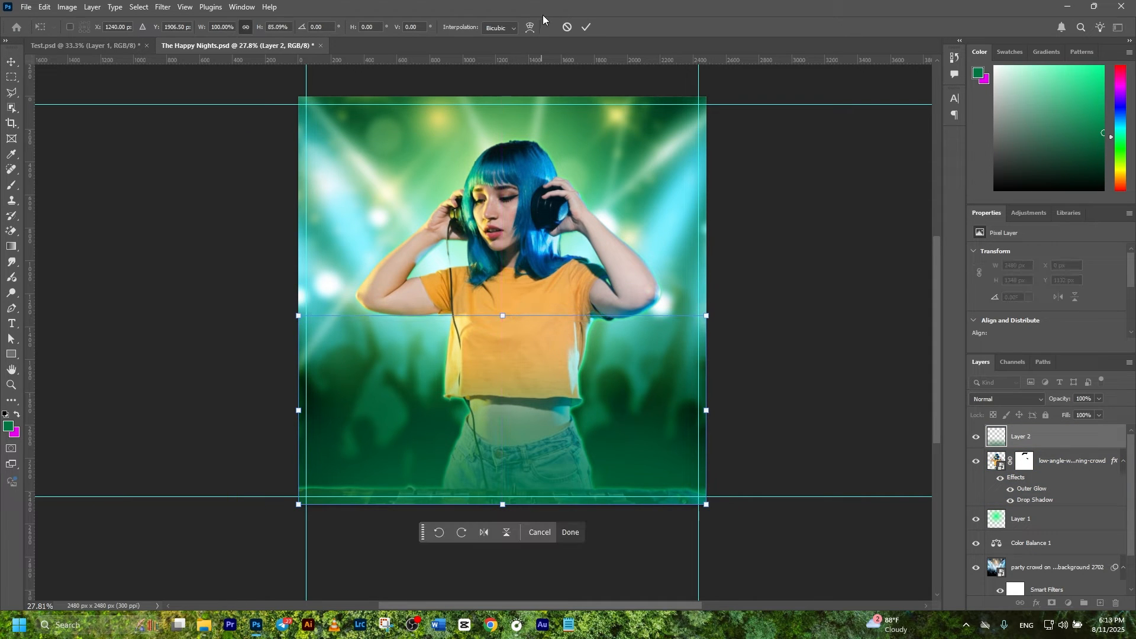
left_click(589, 26)
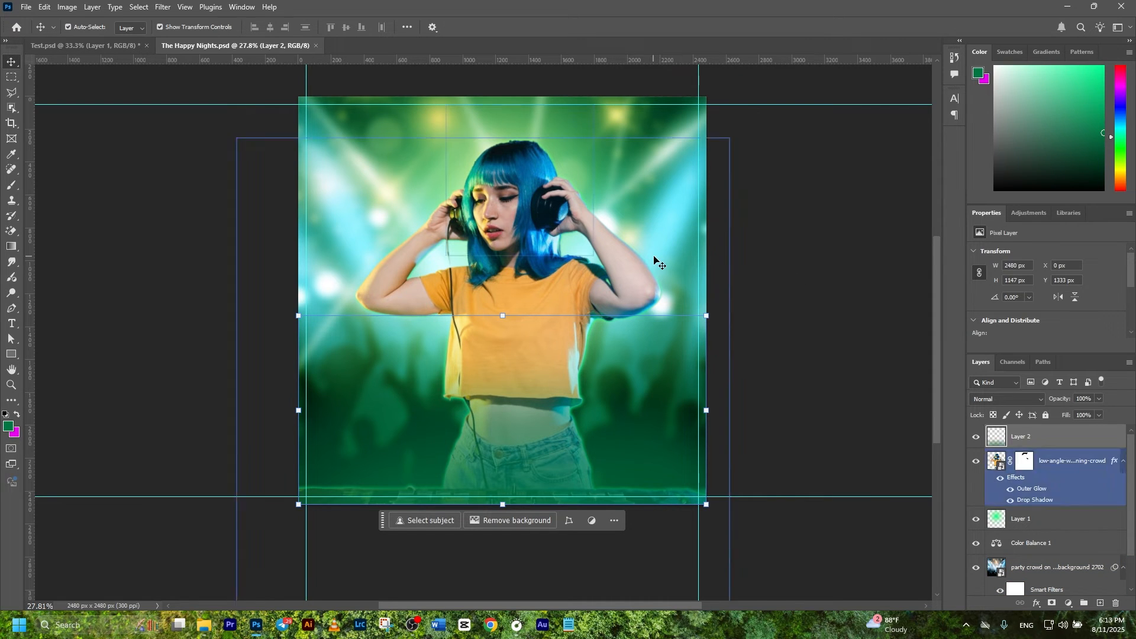
Step: Place the owl nightclub logo PNG from Downloads as an embedded image
left_click(28, 7)
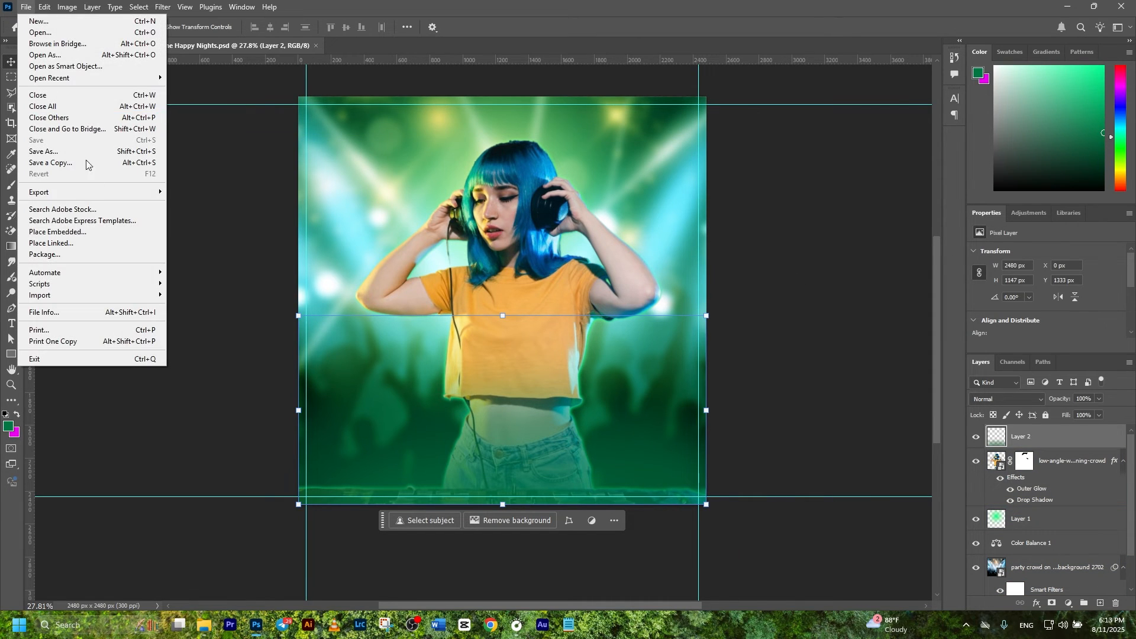
left_click(87, 231)
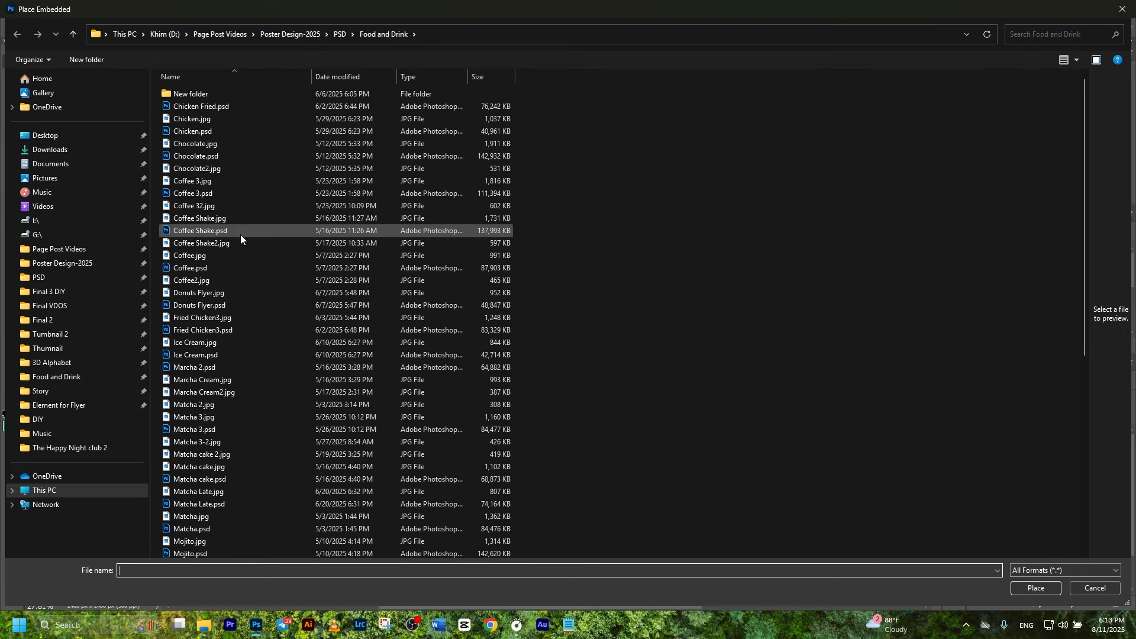
left_click(50, 150)
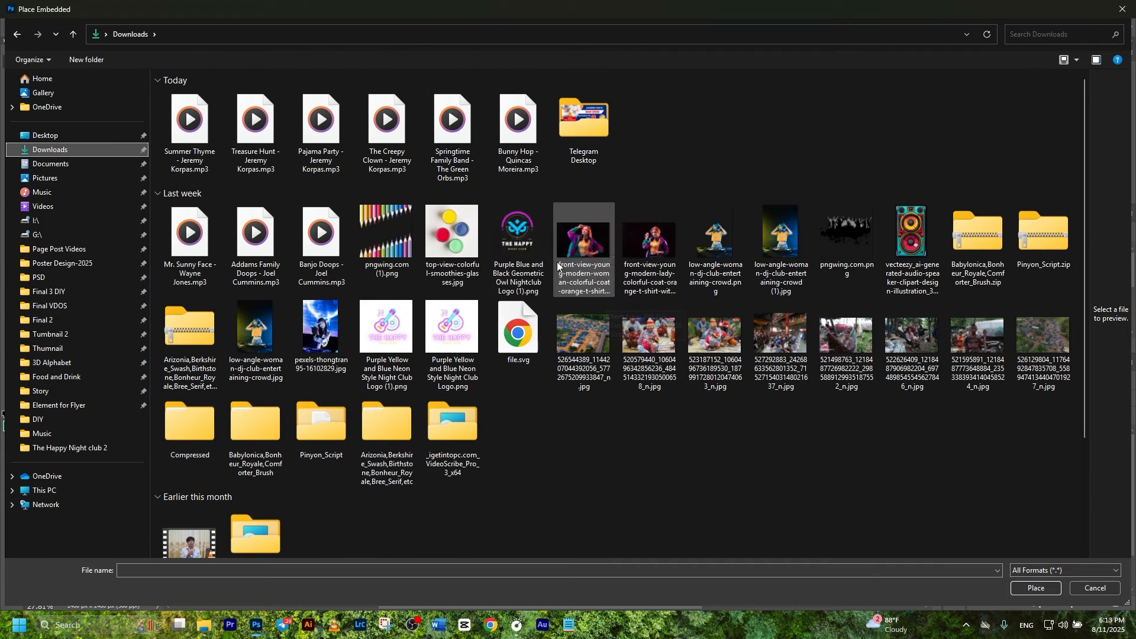
double_click(525, 232)
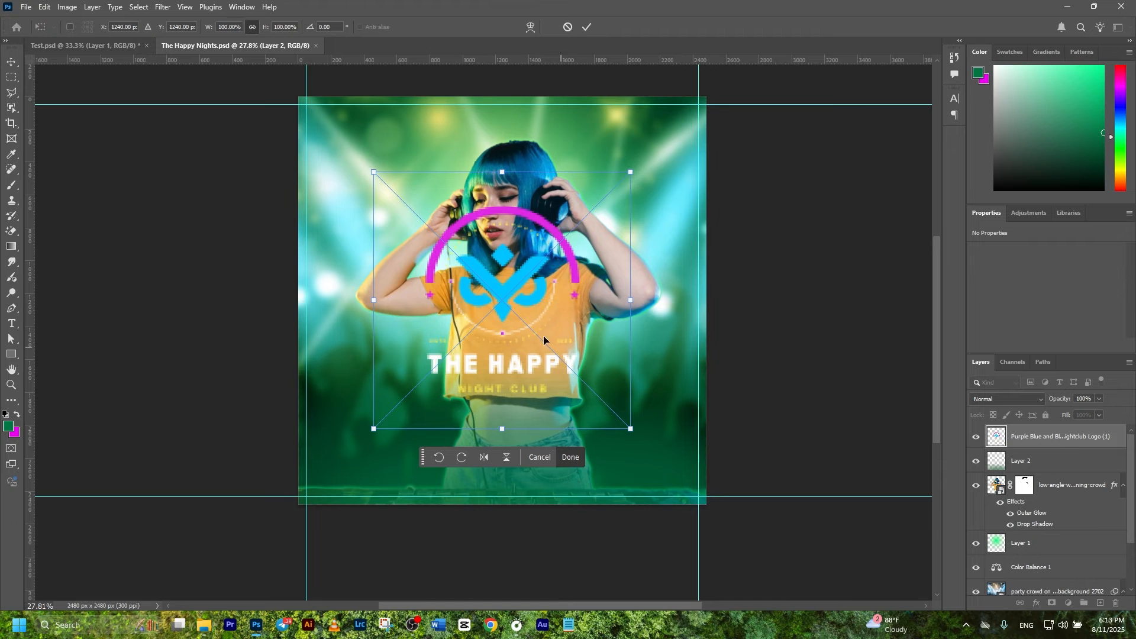
Step: Shrink the logo into the top-left corner and save the poster
left_click_drag(631, 429, 517, 315)
left_click_drag(450, 235, 382, 195)
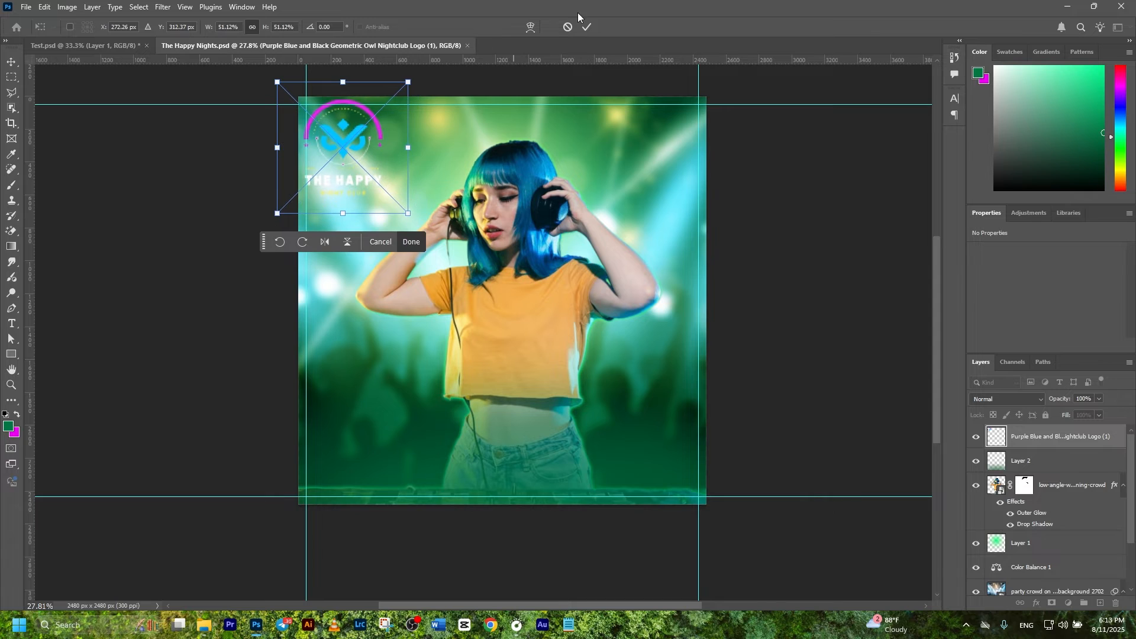
left_click(587, 27)
left_click(303, 150)
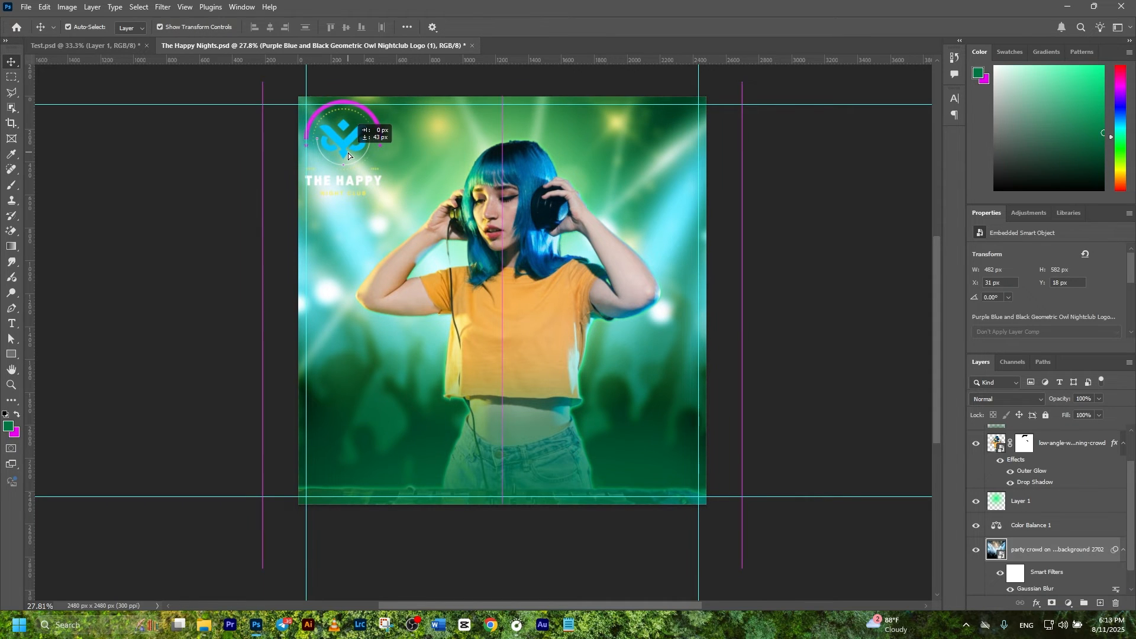
key("ctrl+s")
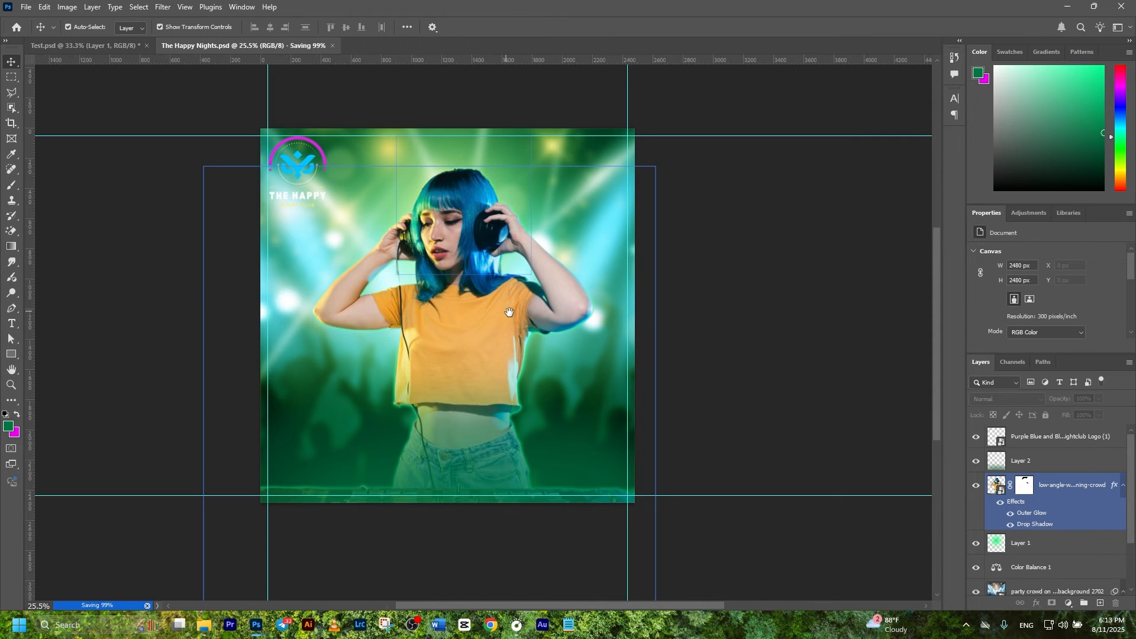
left_click_drag(507, 311, 533, 319)
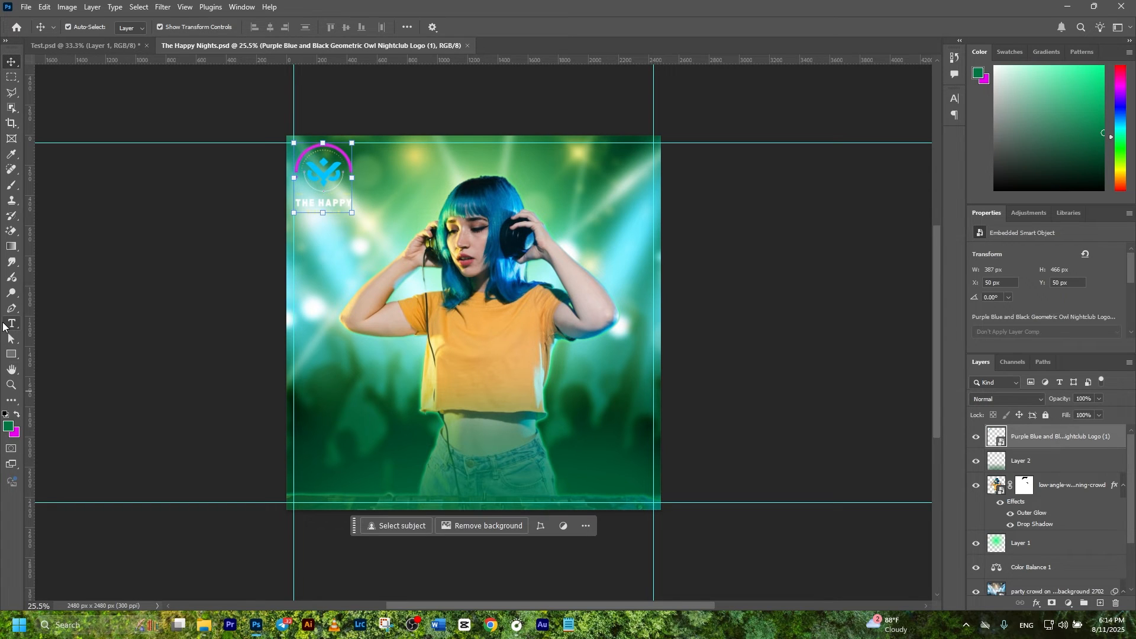
Step: Create the 'Music by' and 'DJ. NAME' text layers and drag them top-right, opposite the logo
left_click(7, 325)
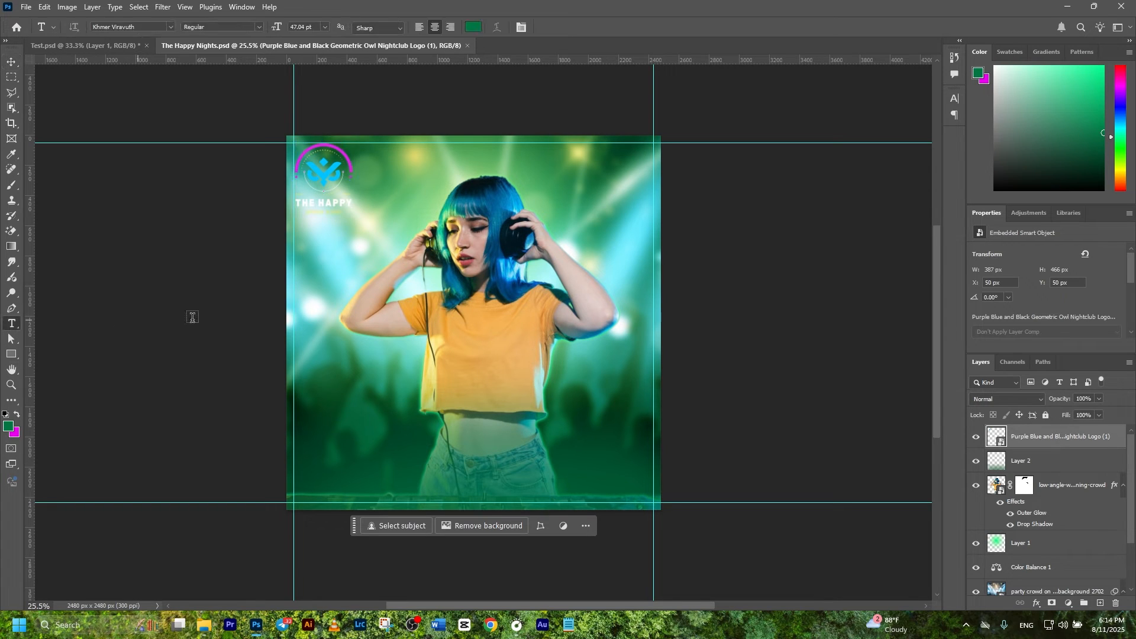
left_click(601, 160)
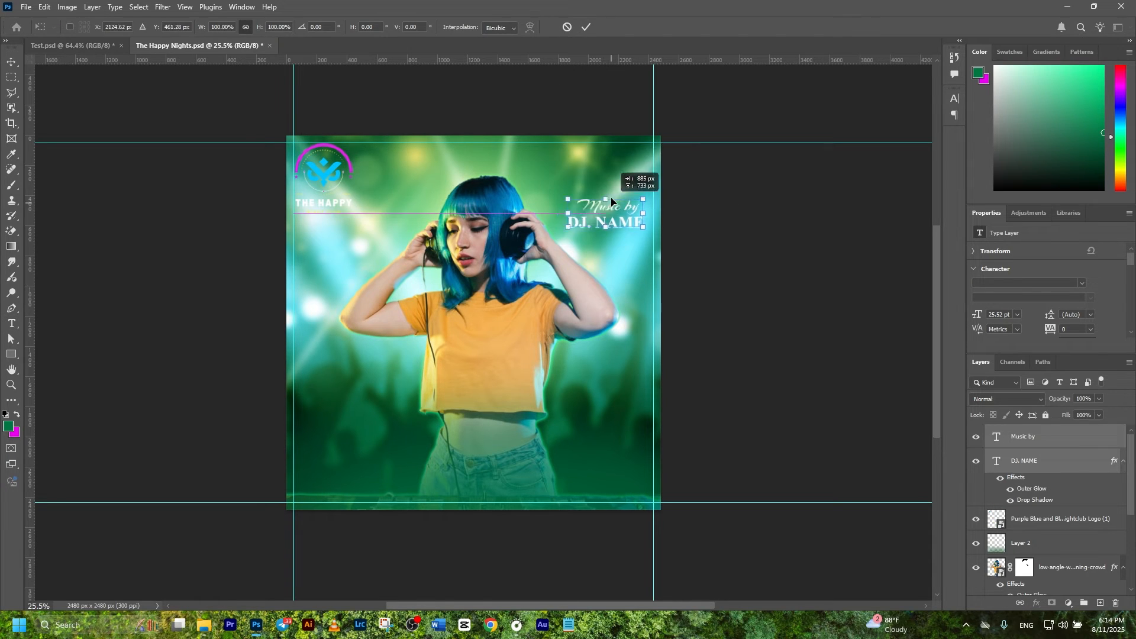
left_click_drag(615, 189, 631, 147)
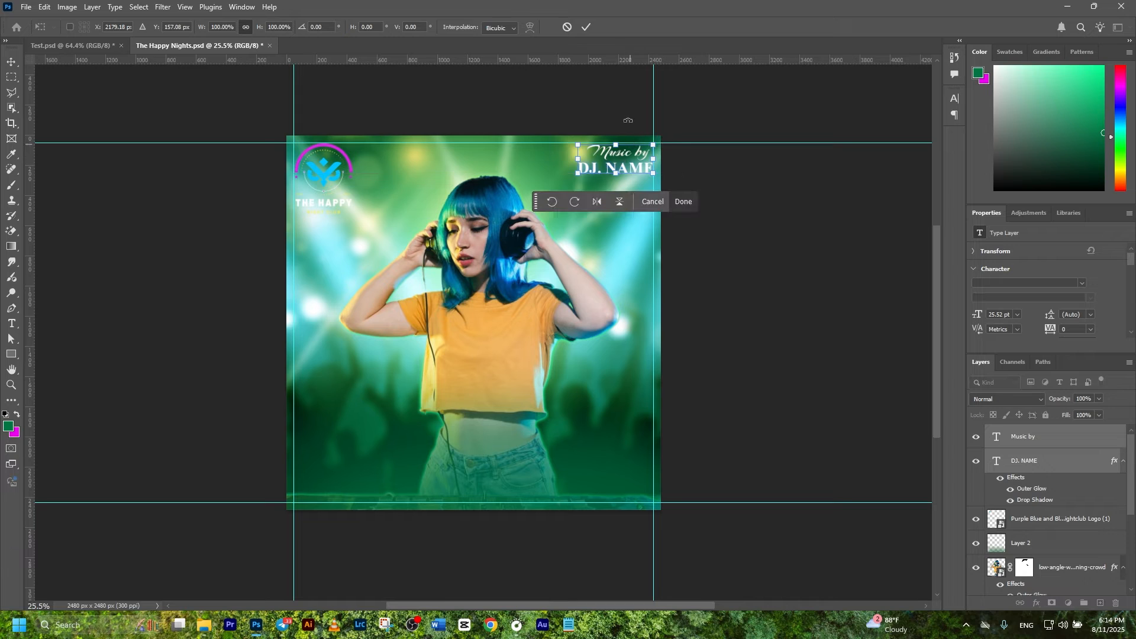
left_click(586, 28)
left_click(674, 295)
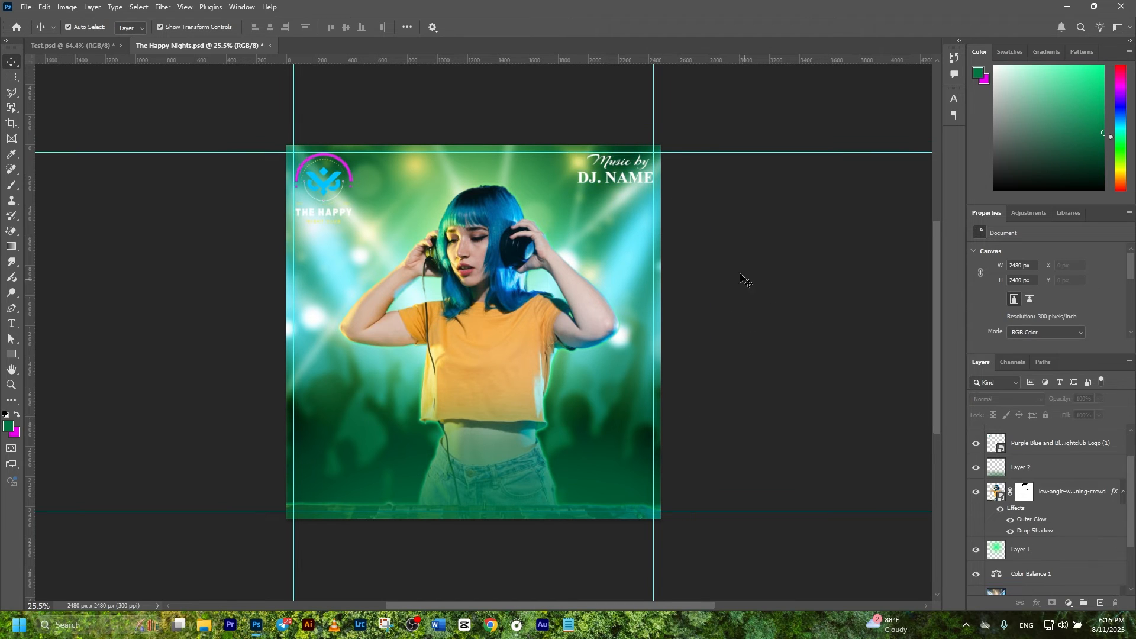
left_click(646, 184)
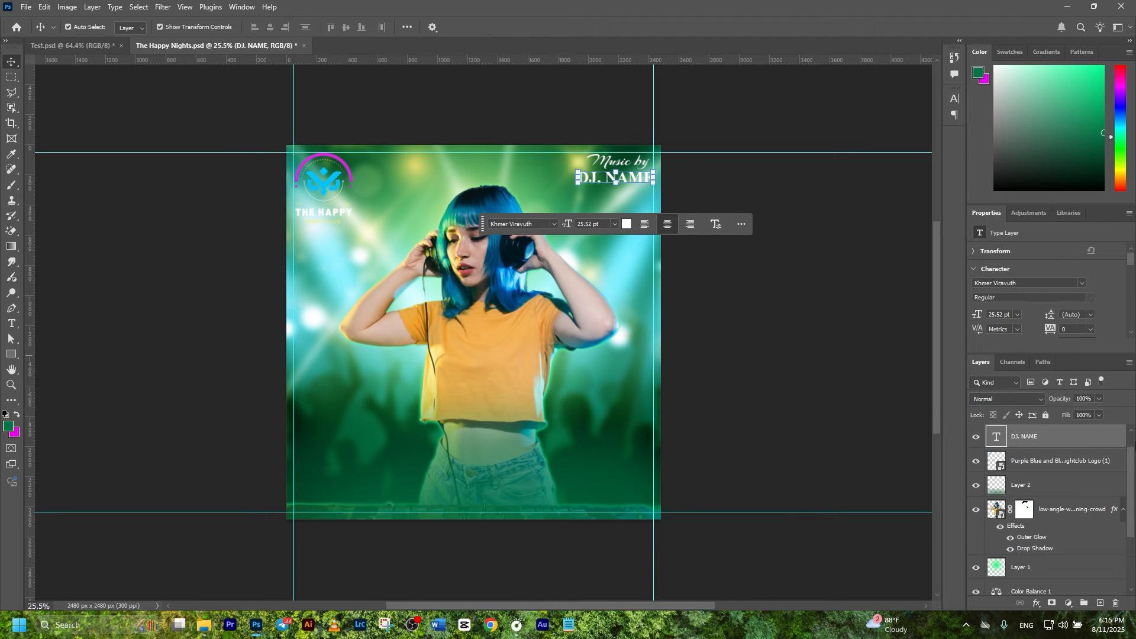
Step: Give DJ. NAME a green Outer Glow in Lighten mode, 100% opacity, 25 px size
left_click(1038, 604)
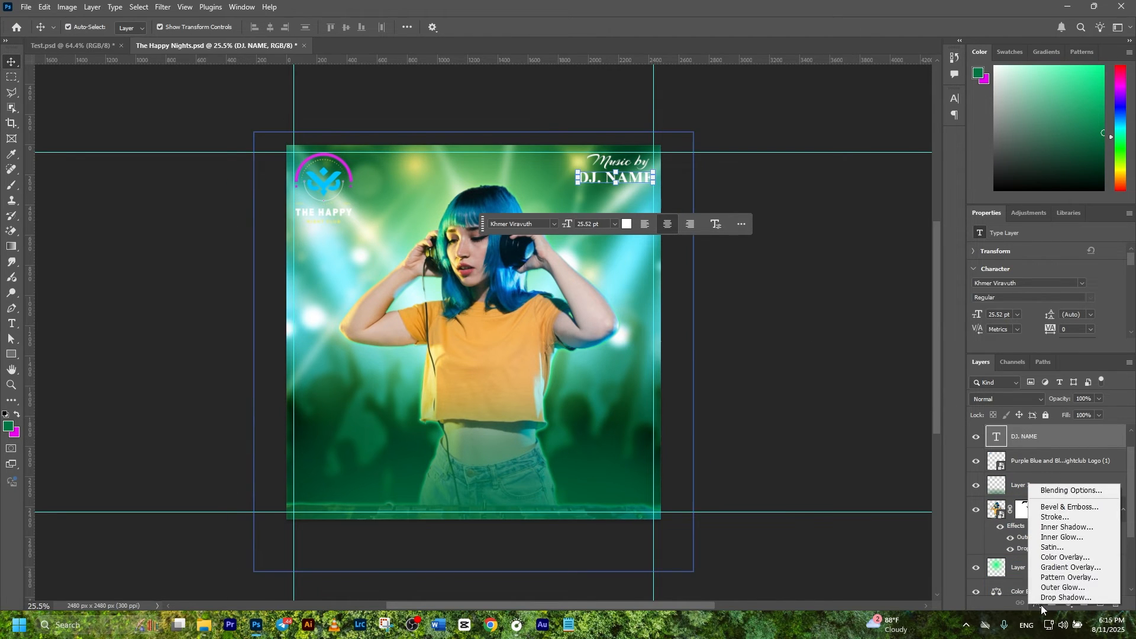
left_click(1051, 492)
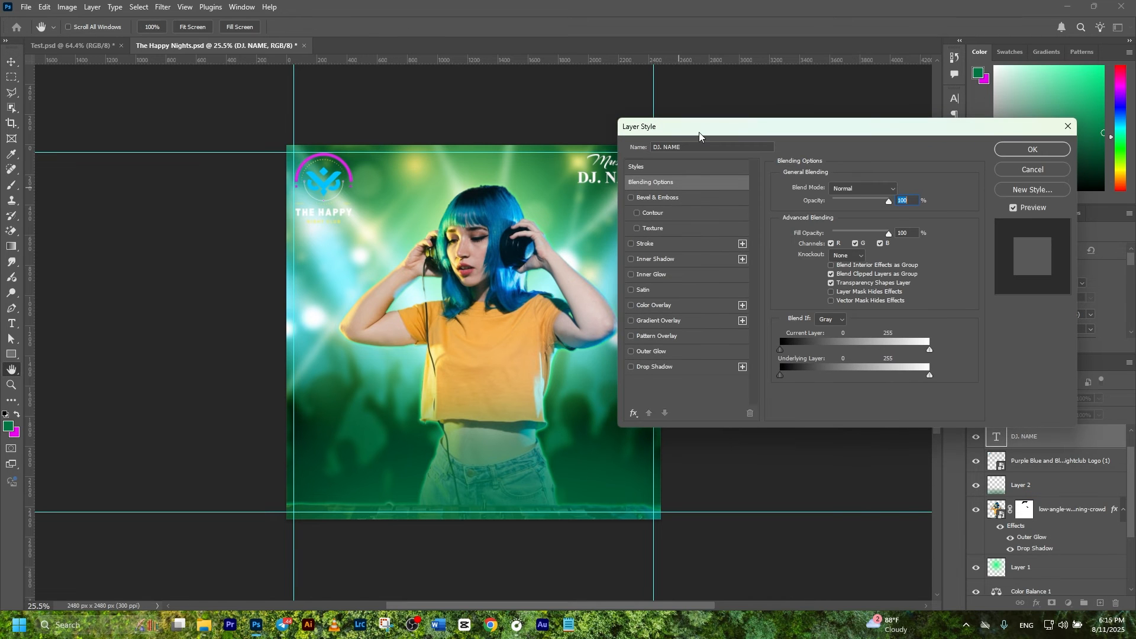
left_click_drag(701, 136, 699, 201)
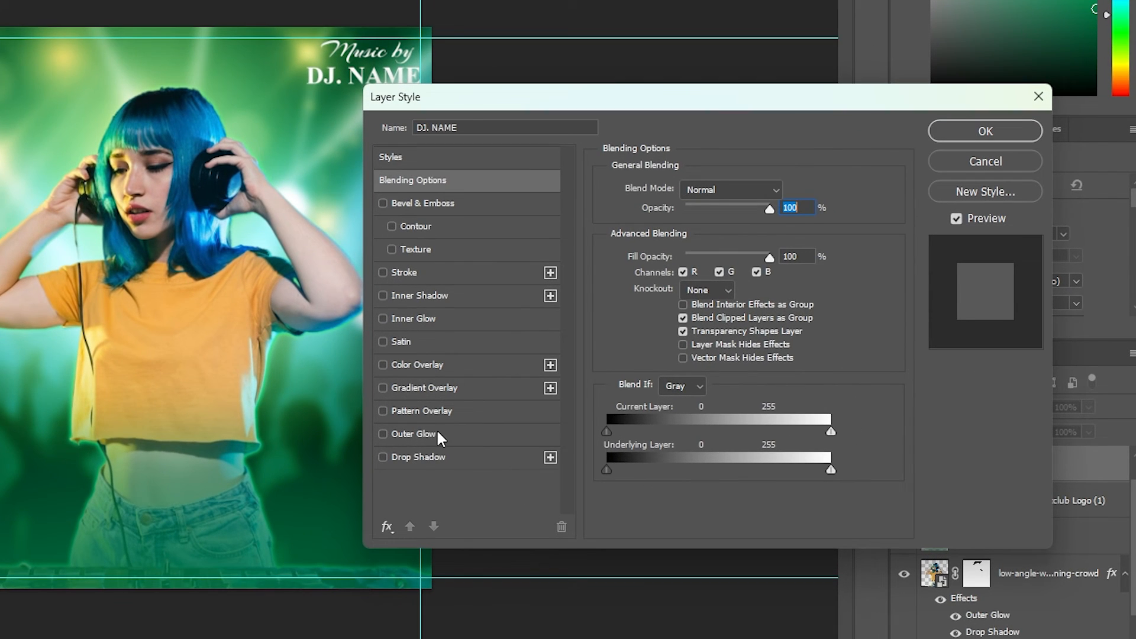
left_click(579, 423)
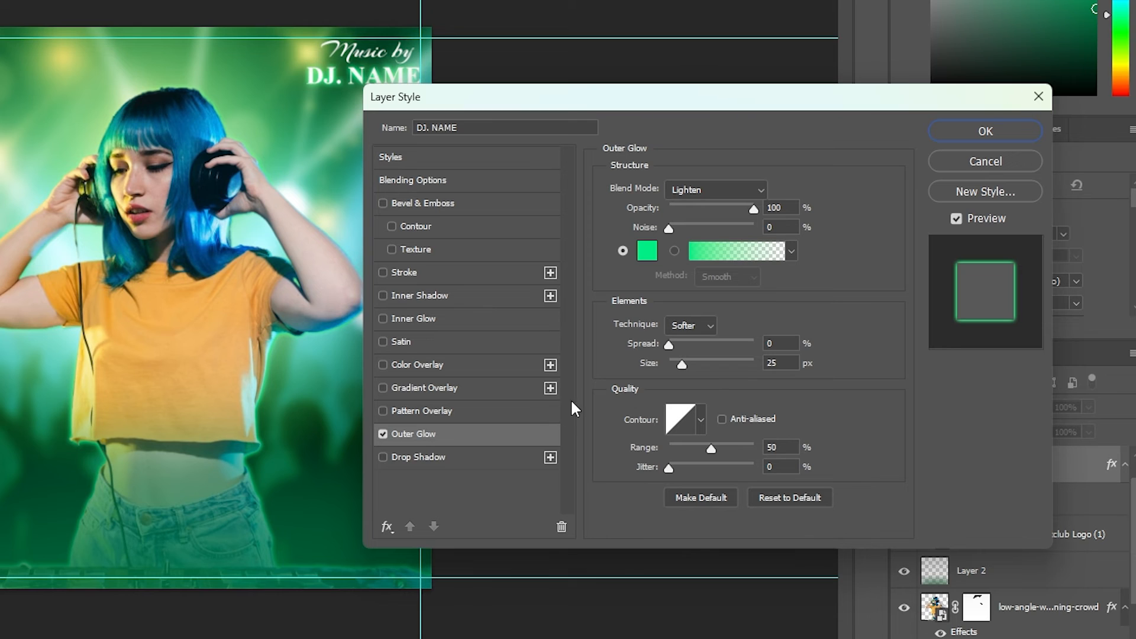
left_click(639, 261)
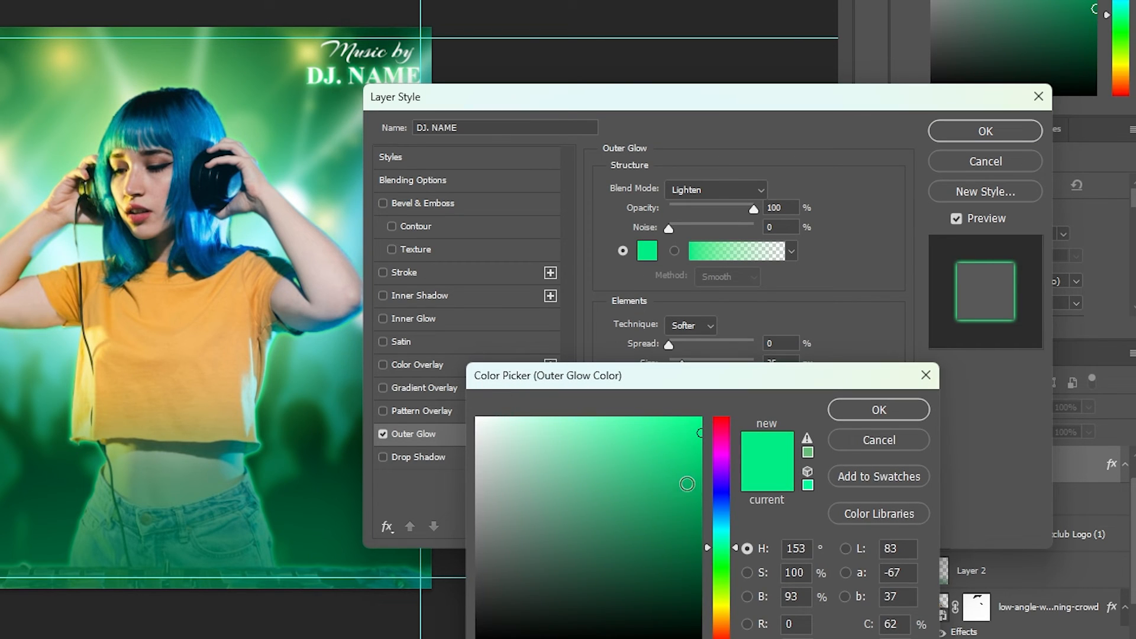
left_click(697, 450)
left_click_drag(697, 450, 701, 463)
left_click(882, 413)
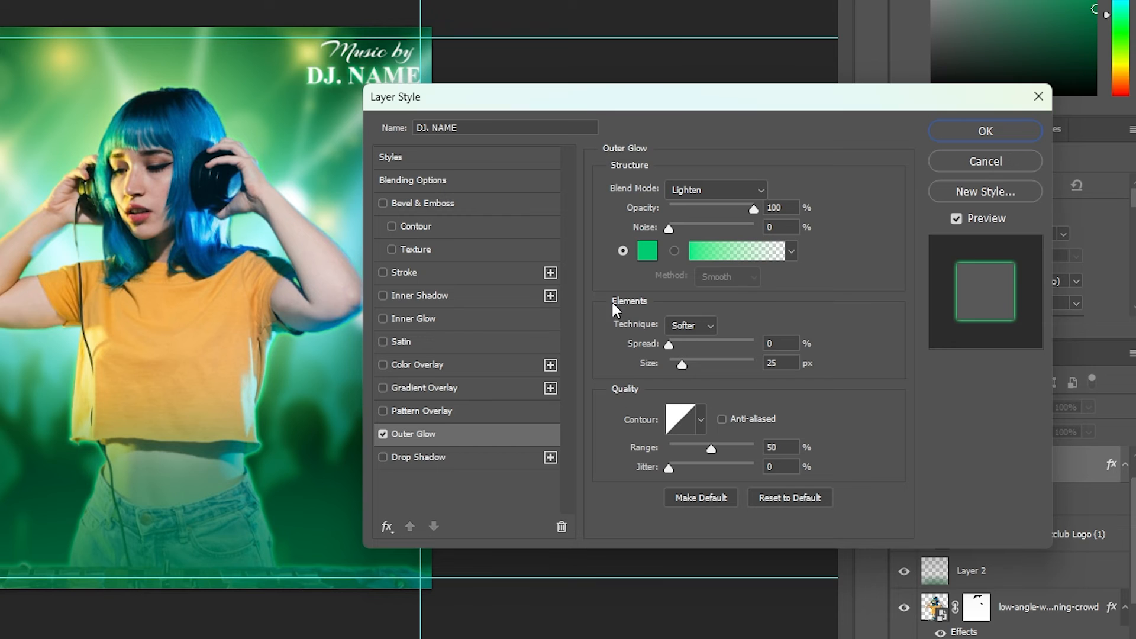
left_click(999, 141)
left_click(1023, 436)
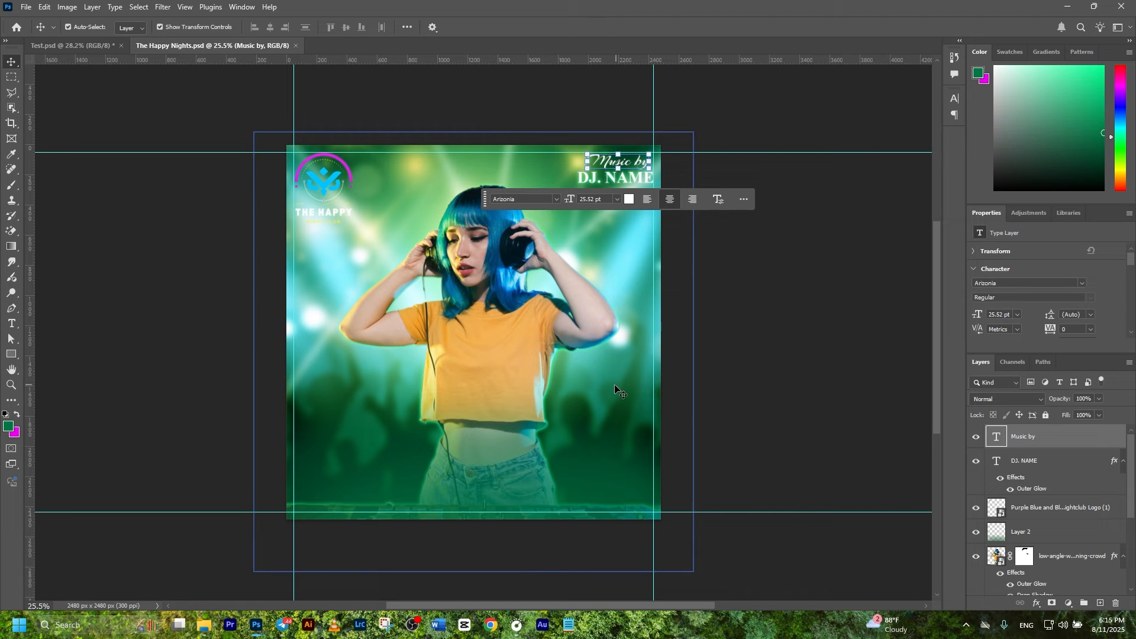
Step: Type a white 'SATURDAY' headline in Franklin Gothic Demi 91.14 pt below the DJ
left_click(12, 329)
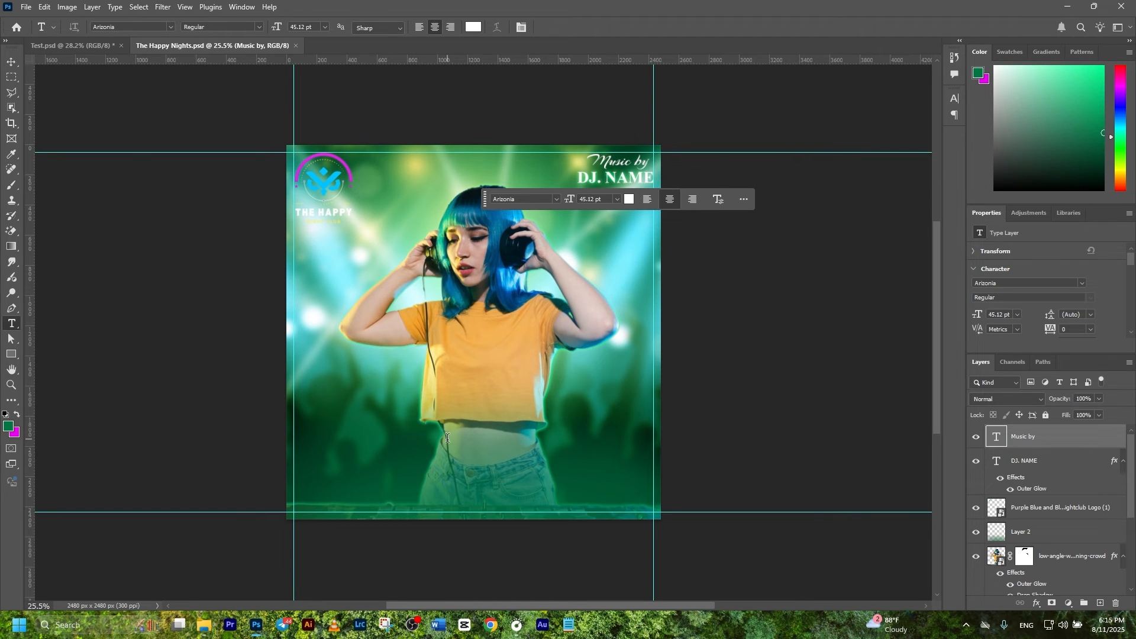
left_click(465, 441)
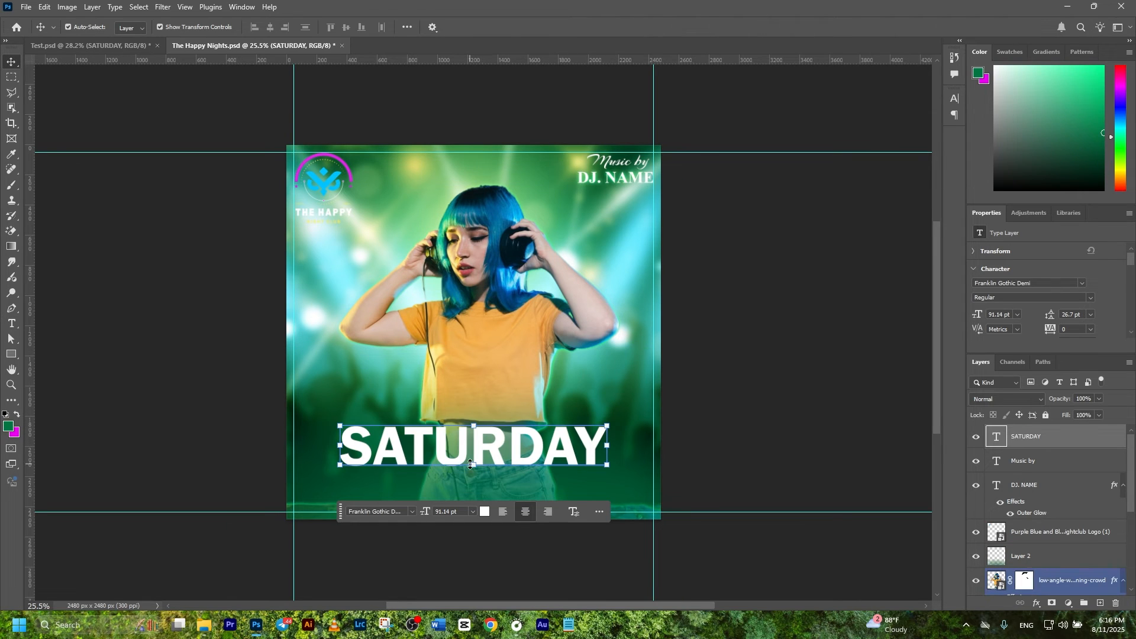
left_click(812, 418)
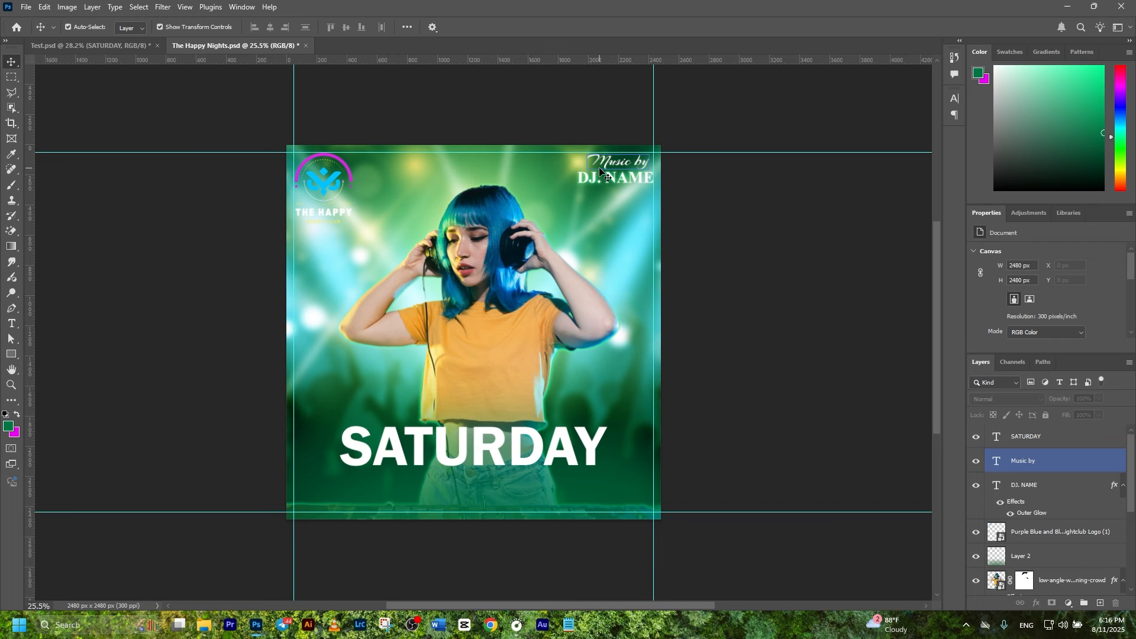
left_click(589, 180)
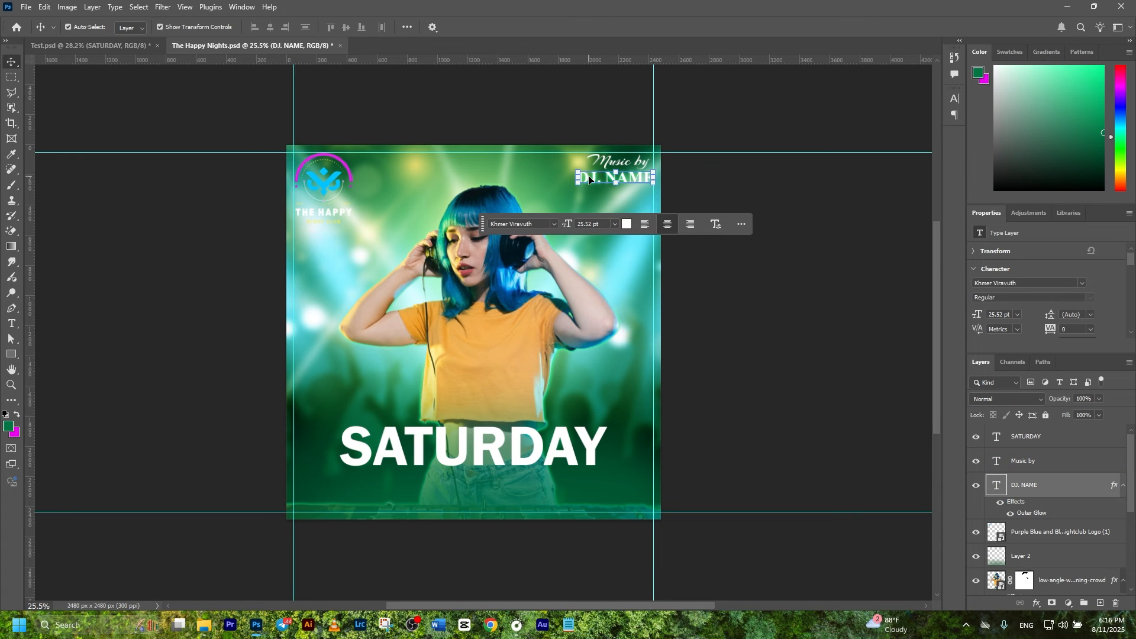
Step: Copy the DJ. NAME layer style and paste it onto the SATURDAY layer
right_click(1063, 490)
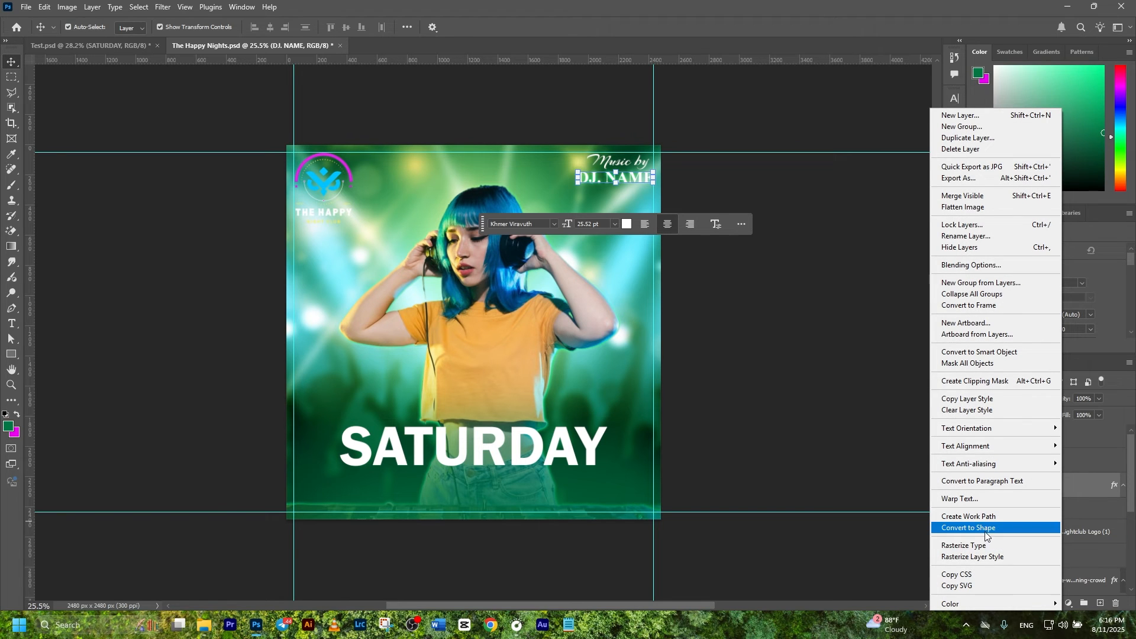
left_click(970, 405)
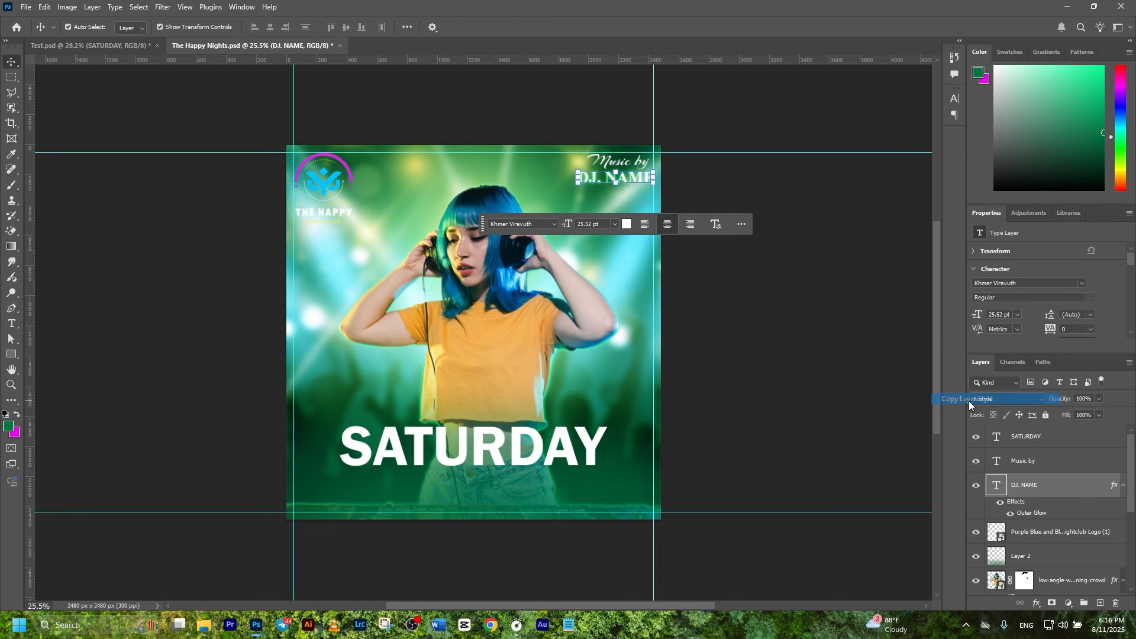
left_click(518, 444)
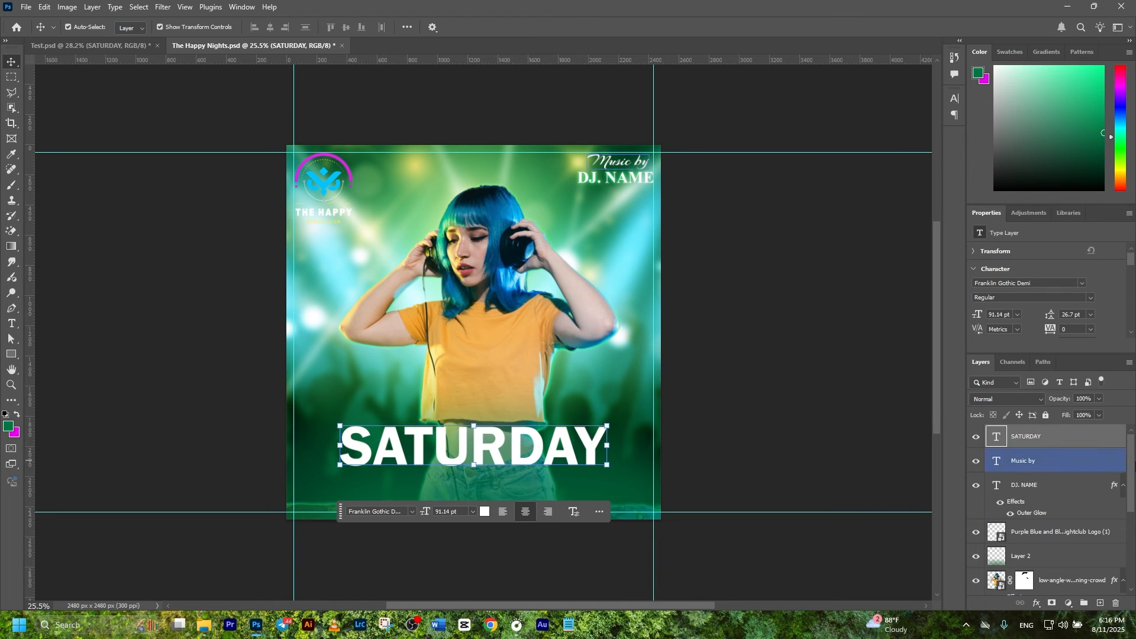
right_click(1063, 437)
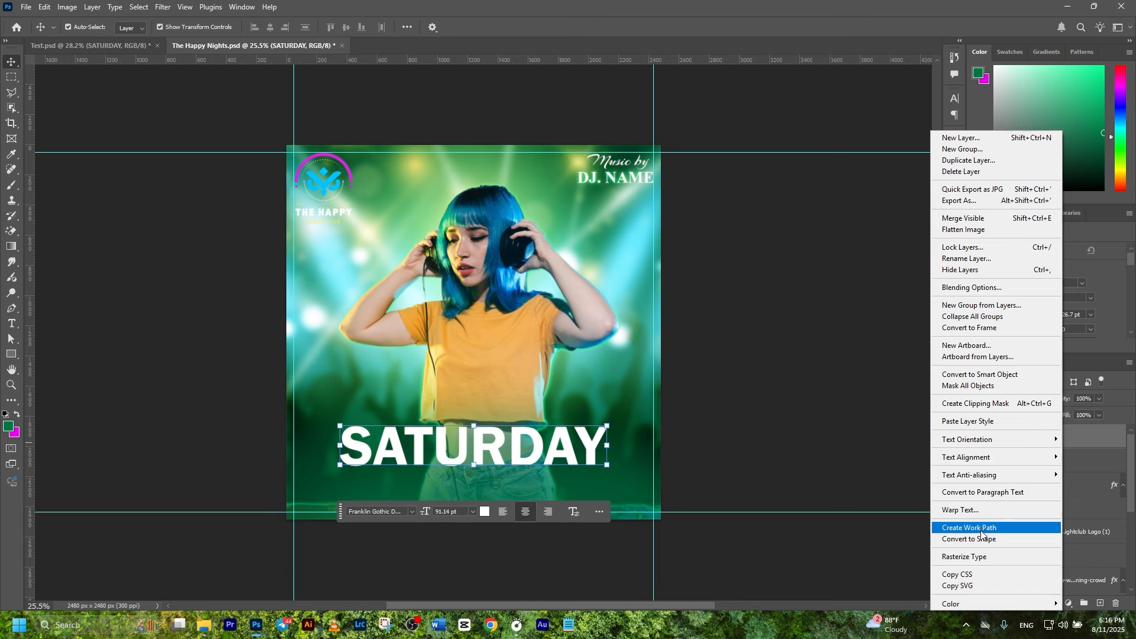
left_click(967, 421)
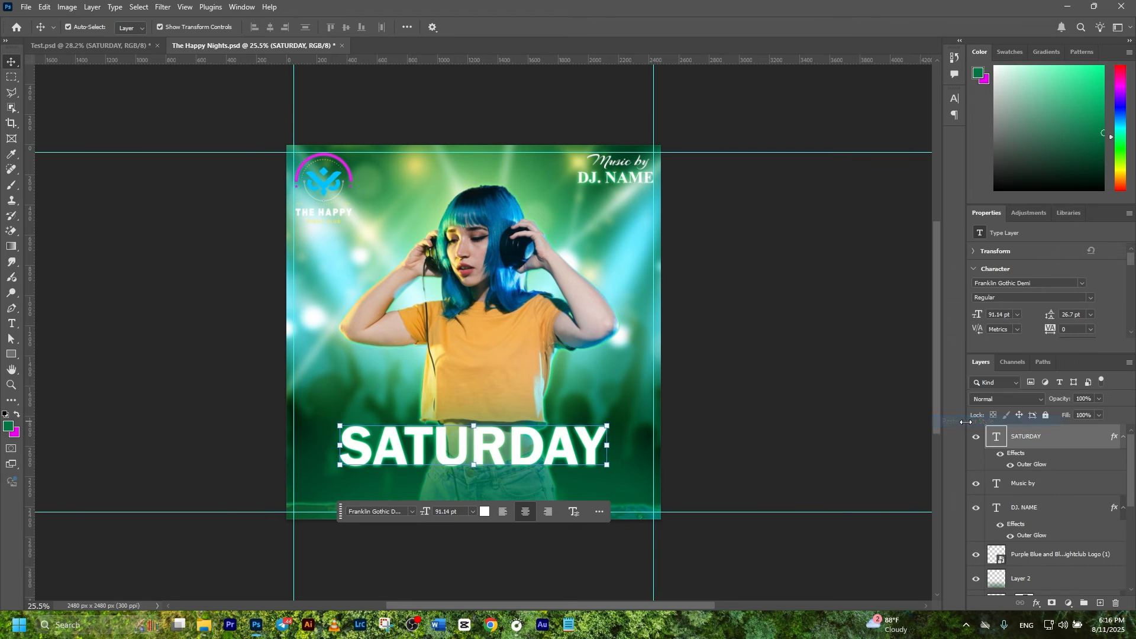
left_click(787, 424)
left_click(576, 447)
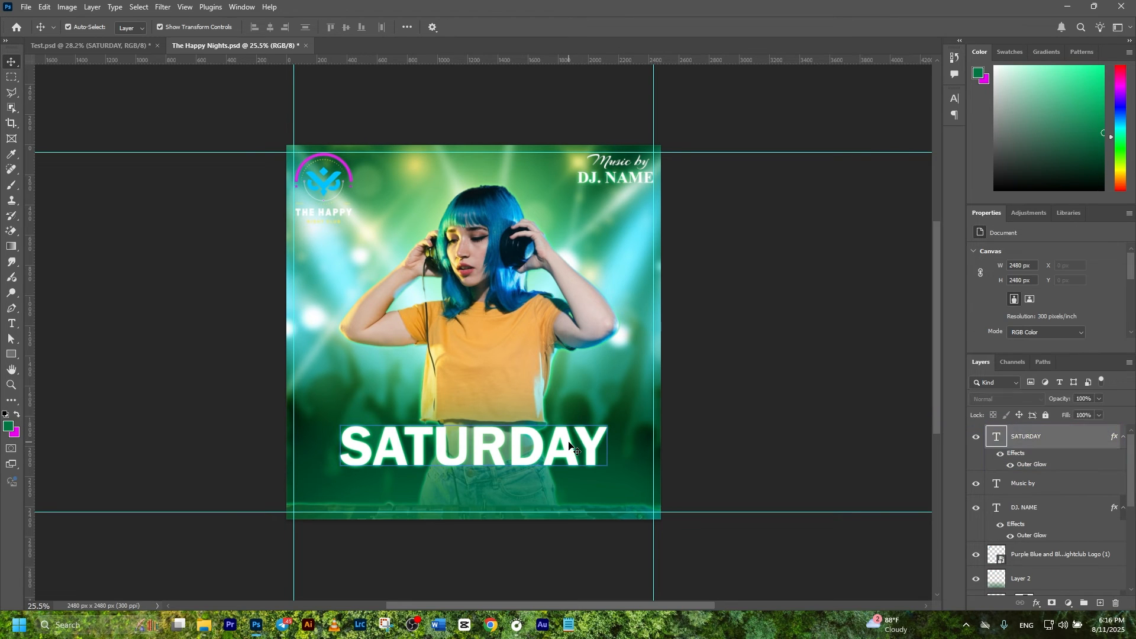
Step: Give SATURDAY a blue Multiply drop shadow at 50% opacity with 19 px distance
double_click(1030, 466)
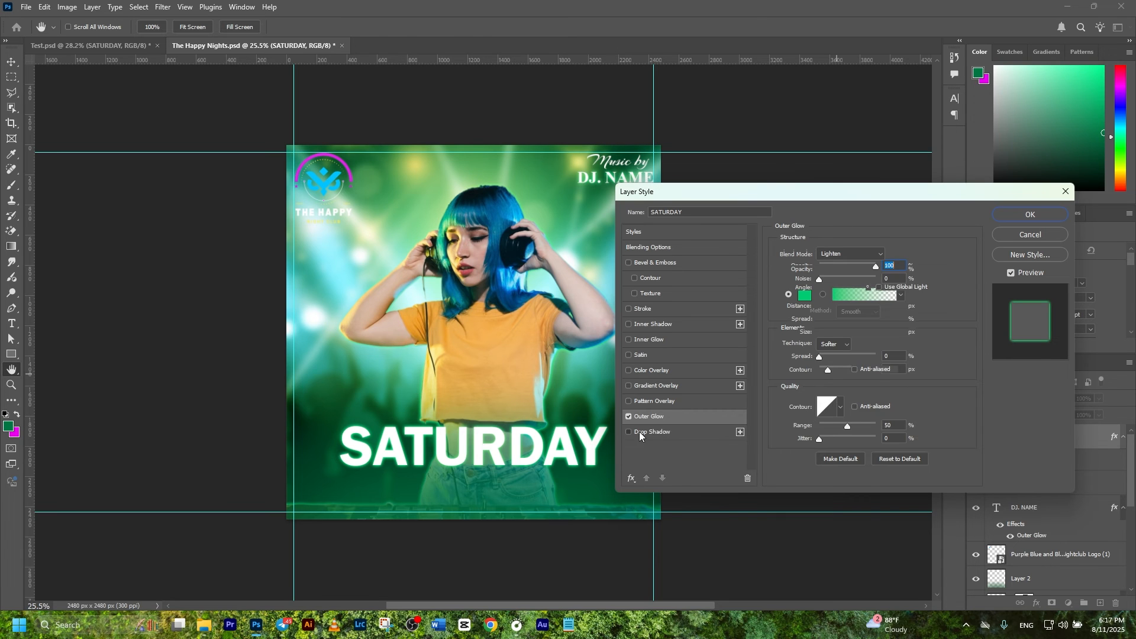
left_click(641, 434)
left_click(897, 254)
left_click(840, 409)
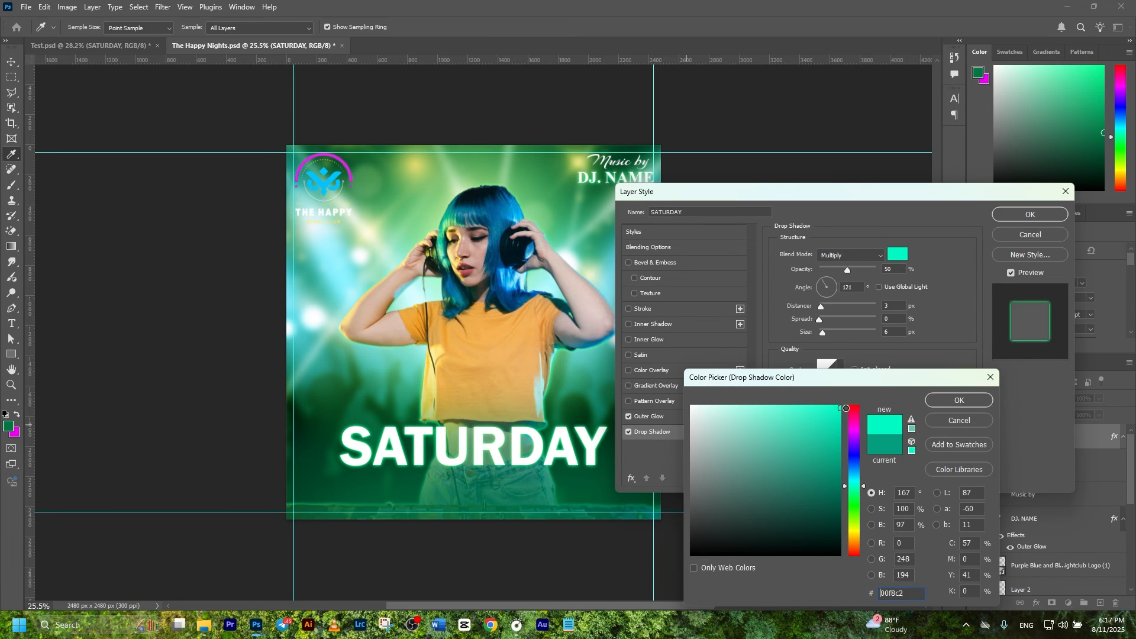
left_click(592, 339)
left_click(837, 441)
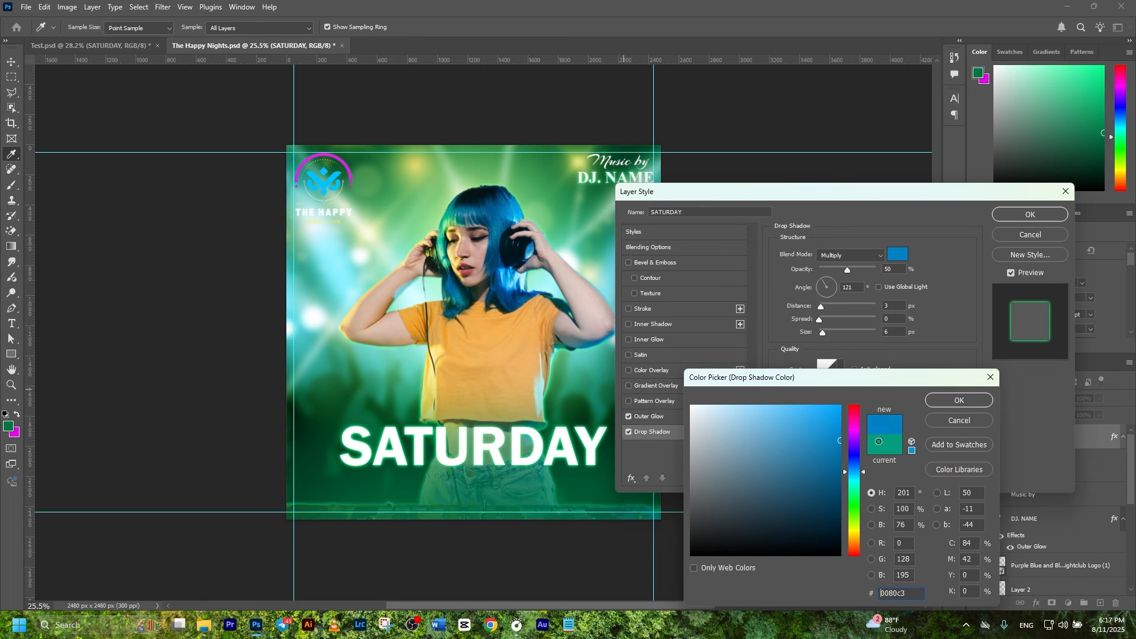
left_click(959, 400)
left_click_drag(826, 308, 831, 308)
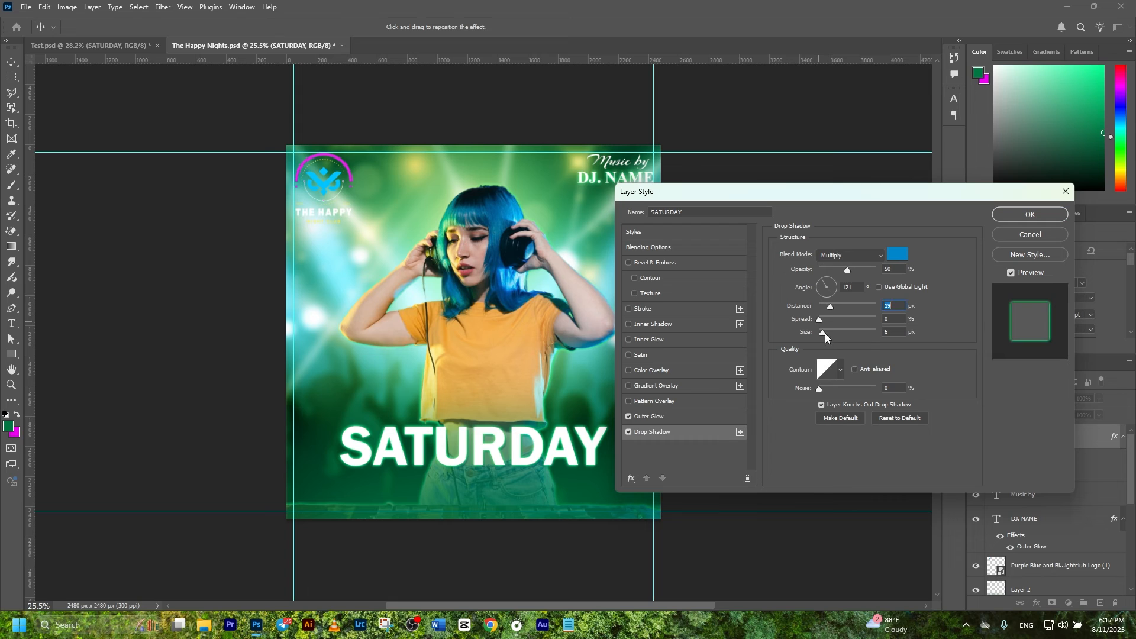
left_click_drag(833, 333, 831, 333)
left_click(1029, 215)
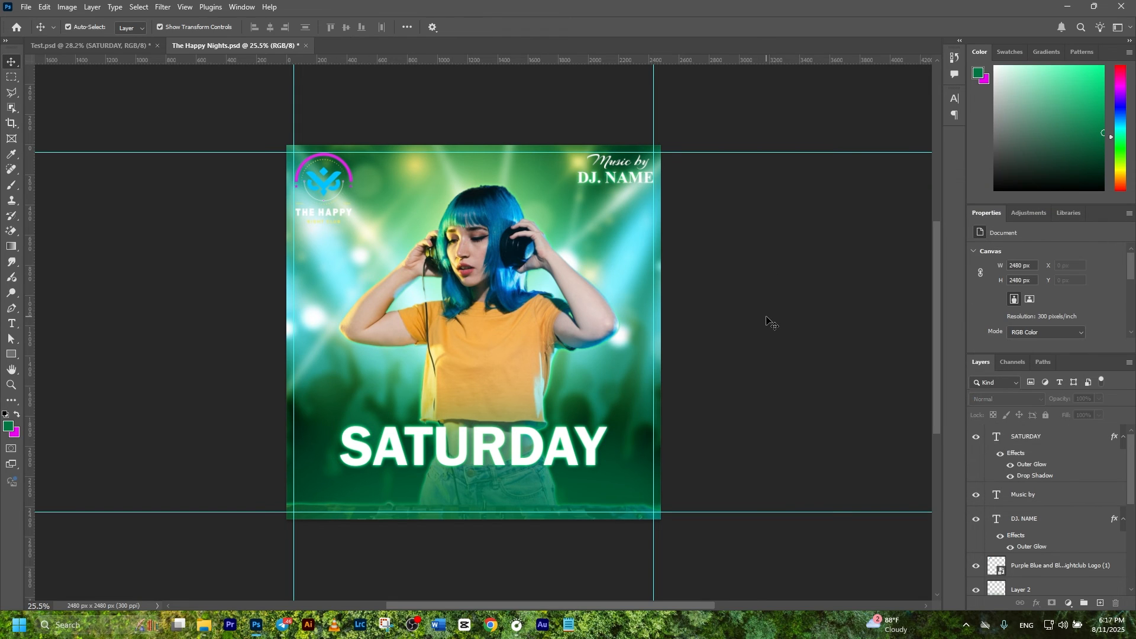
left_click(469, 464)
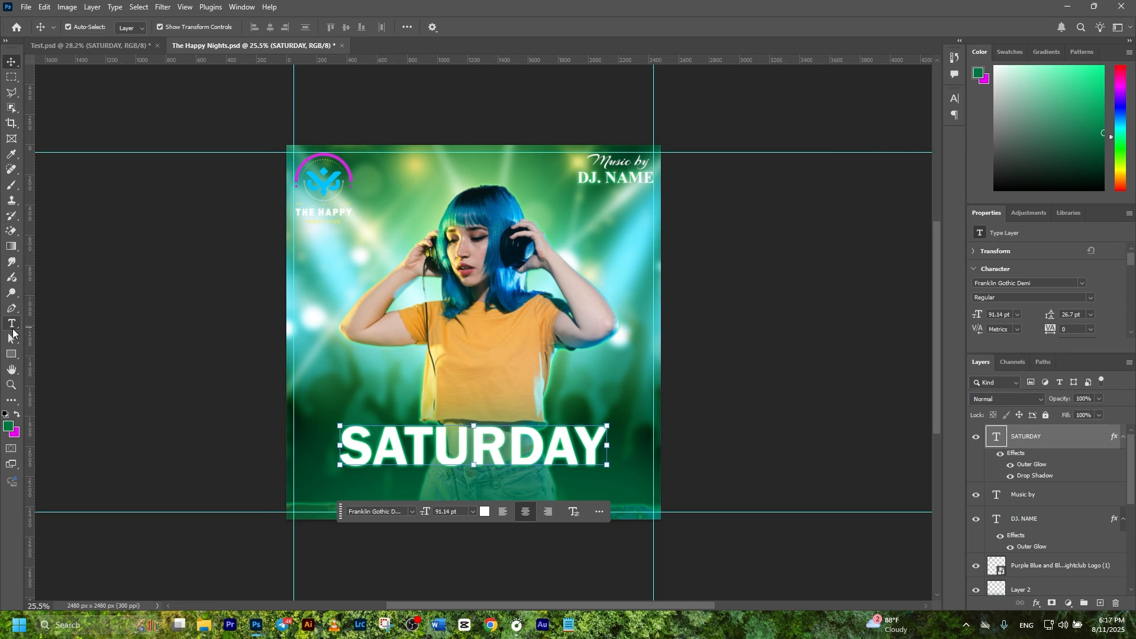
Step: Add an orange Comforter Brush 75.44 pt 'Party' over SATURDAY with a black 100% drop shadow
left_click(11, 323)
left_click(400, 406)
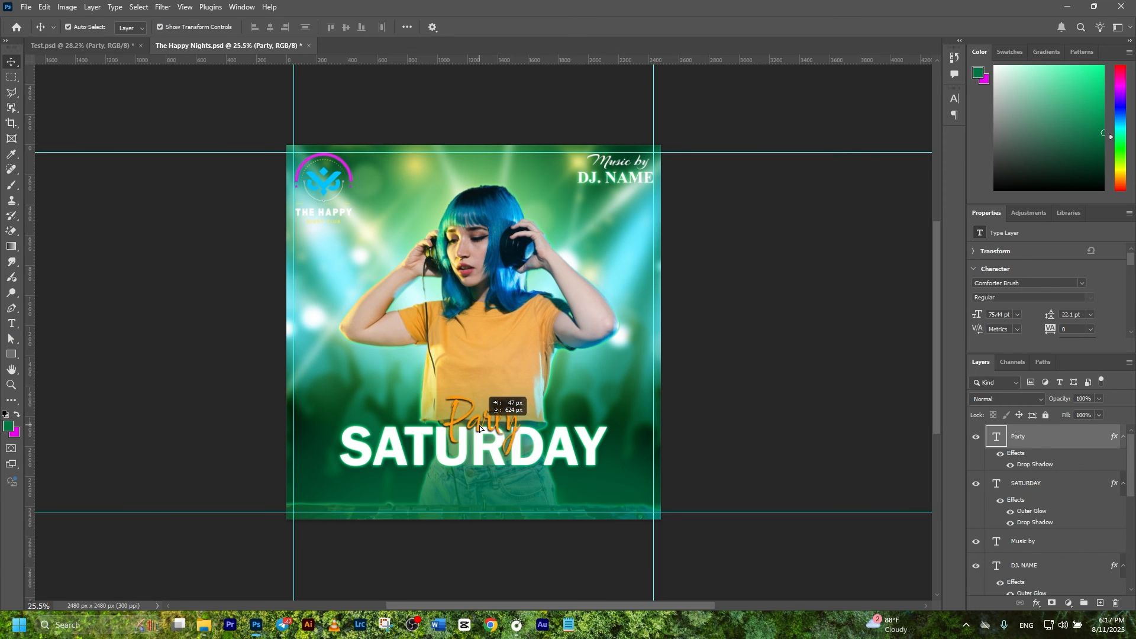
left_click(772, 388)
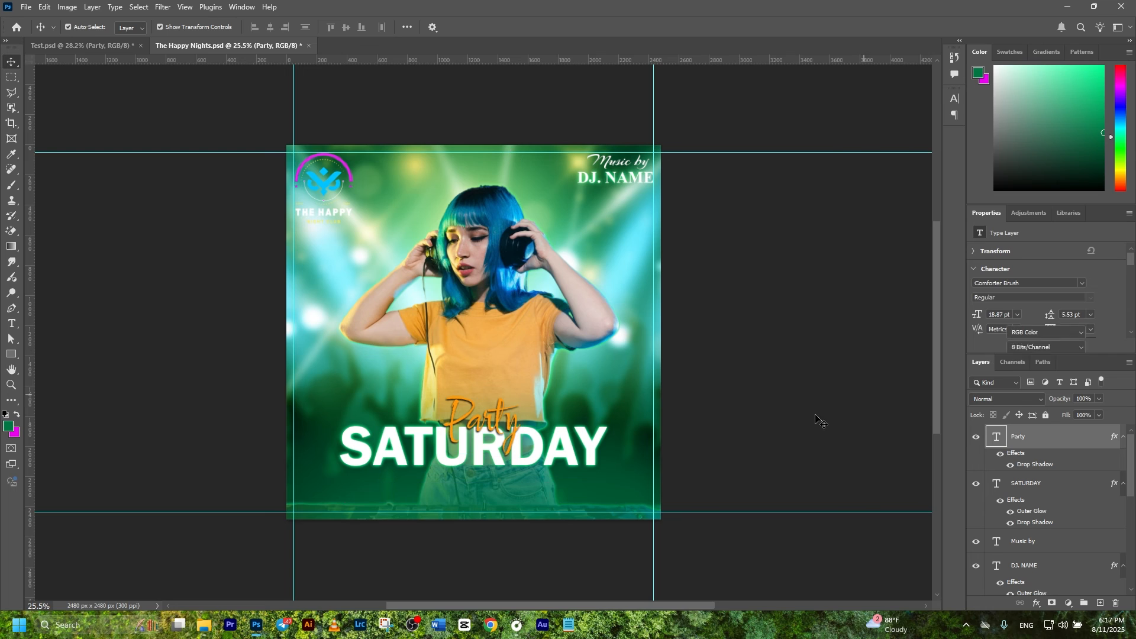
left_click(478, 438)
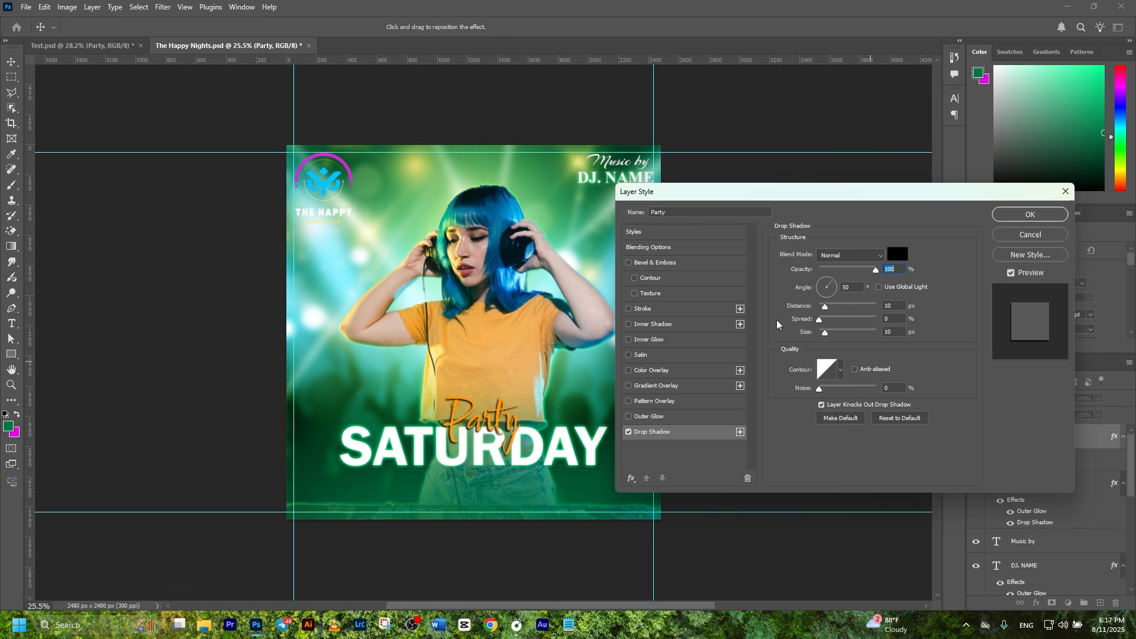
left_click(1030, 215)
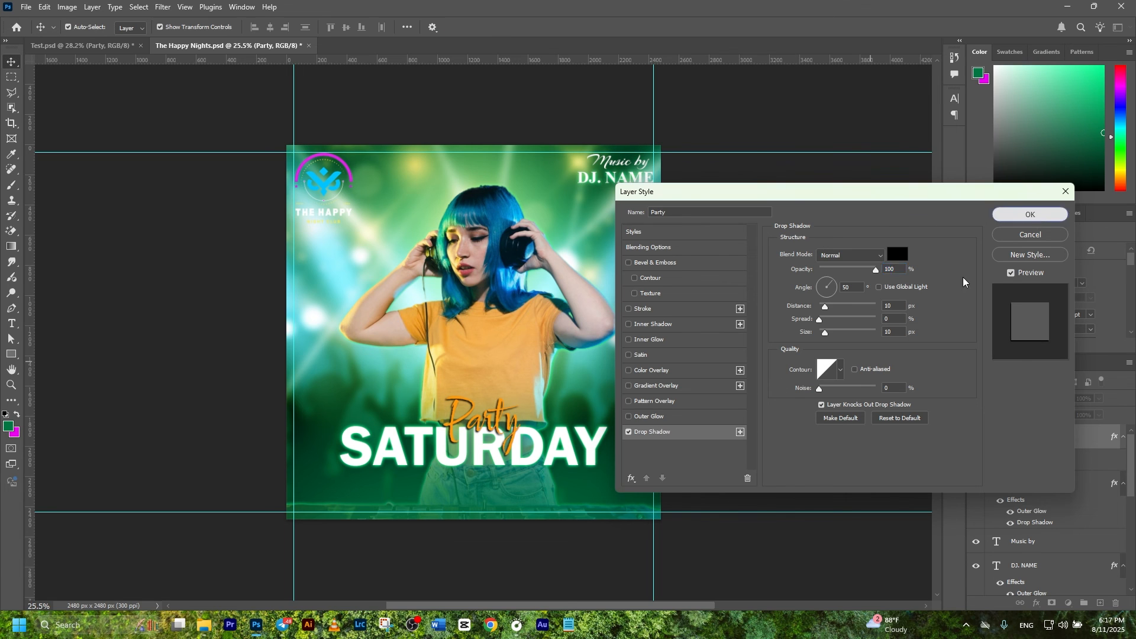
left_click(1032, 436)
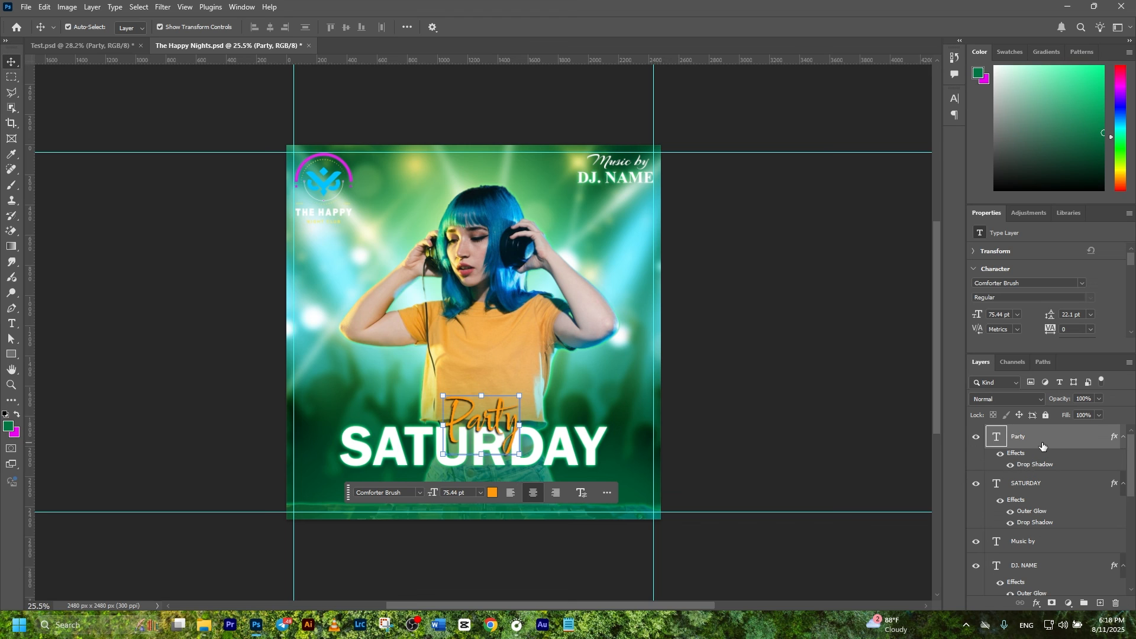
Step: Position the white 'BOOKING NOW!' line just under SATURDAY, then drag the contact bar beneath it
left_click(851, 396)
left_click(1058, 435)
left_click_drag(493, 338, 496, 476)
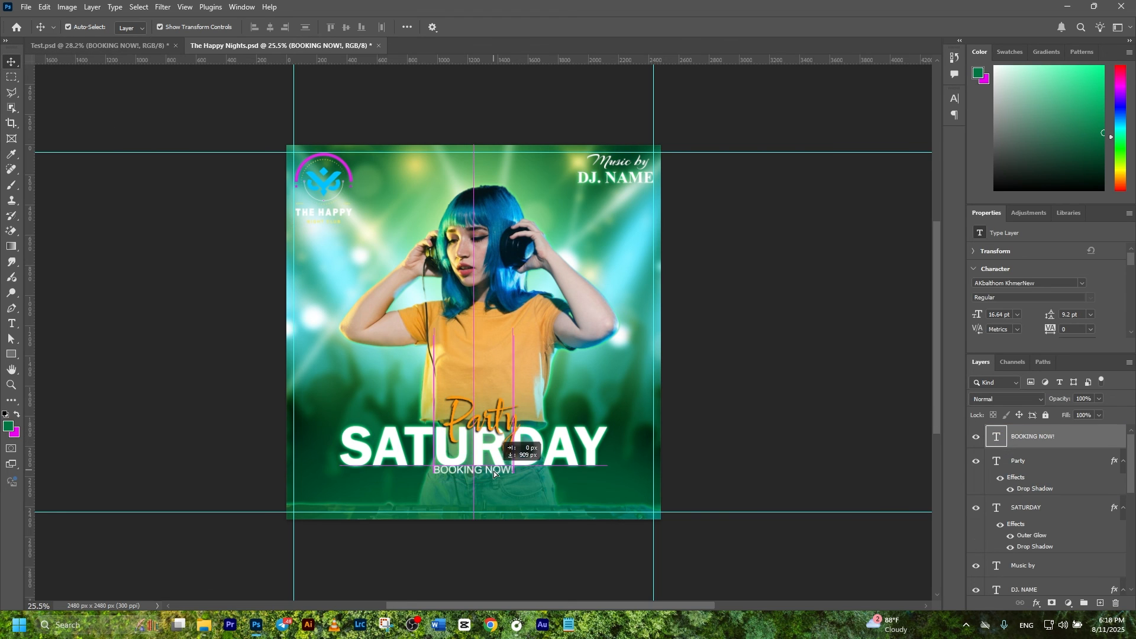
double_click(496, 475)
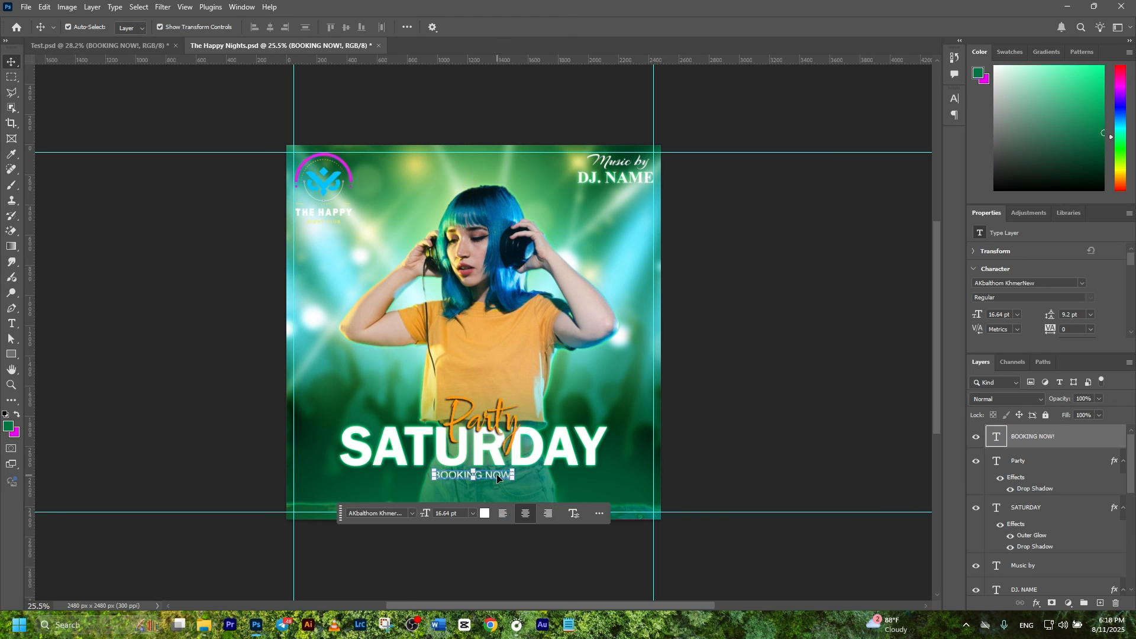
left_click(773, 422)
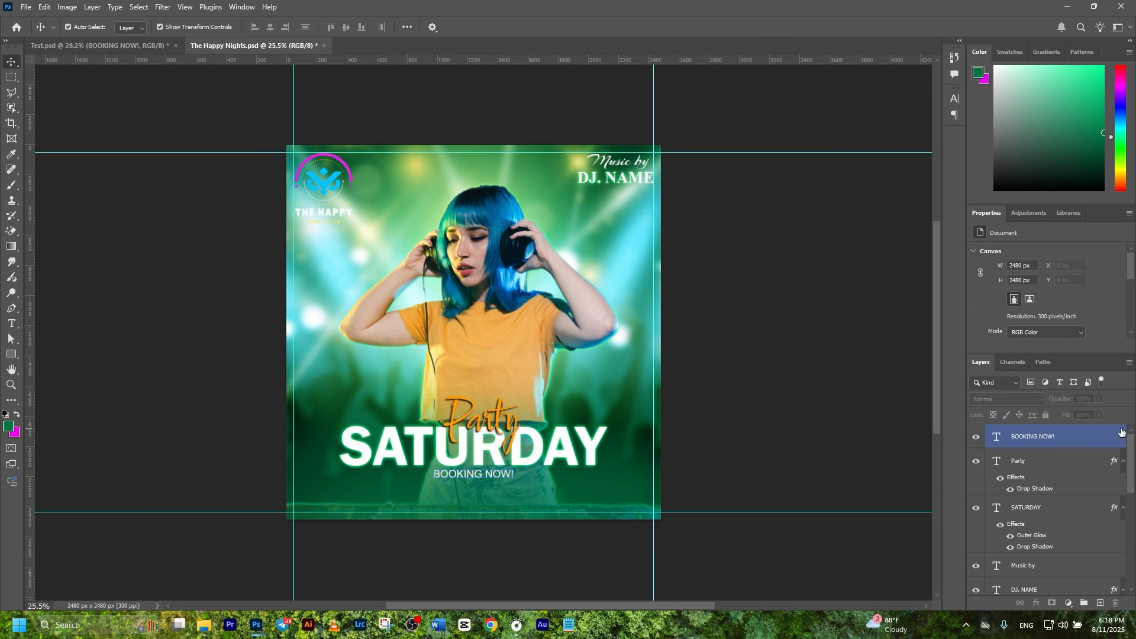
left_click(1088, 444)
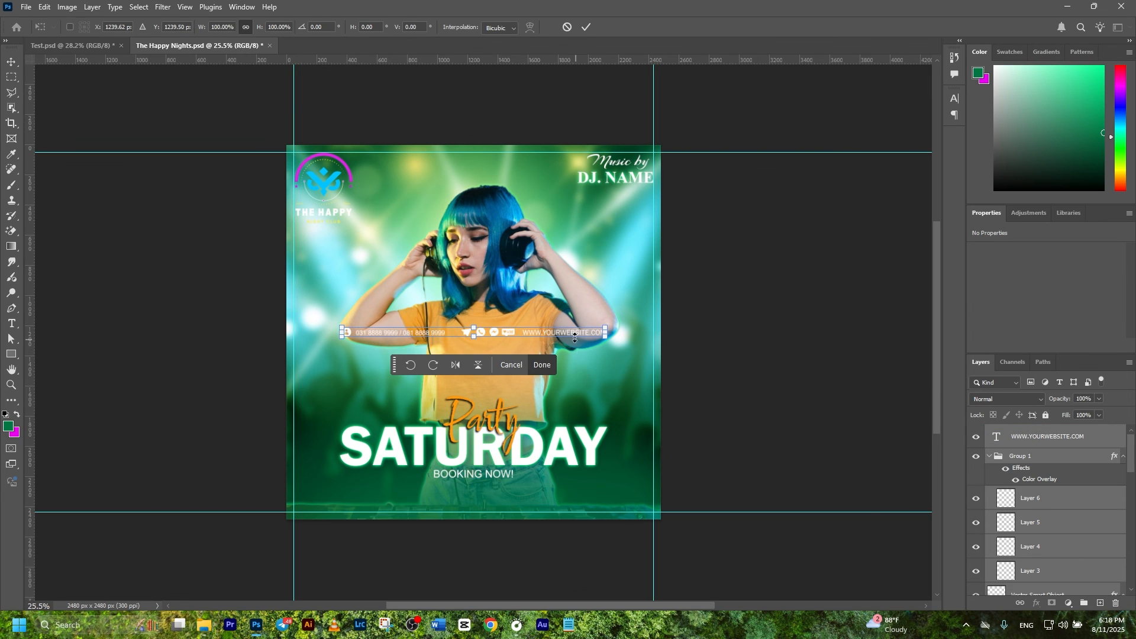
left_click_drag(575, 337, 591, 489)
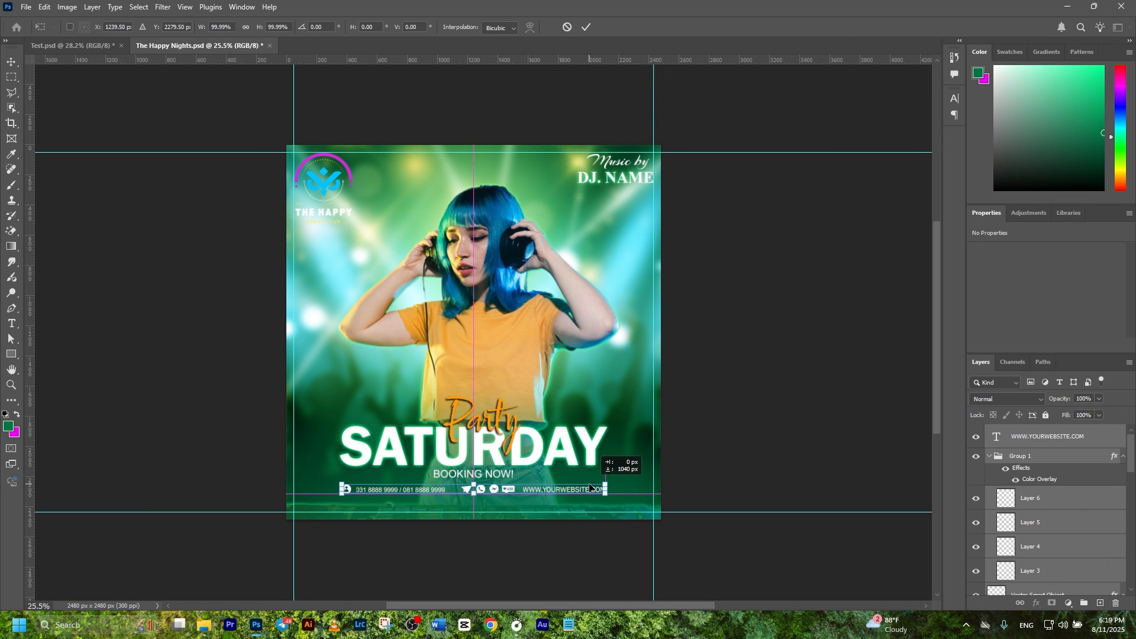
Step: Commit the contact strip under BOOKING NOW!, then add the street-address line with a location pin
left_click_drag(590, 488, 595, 489)
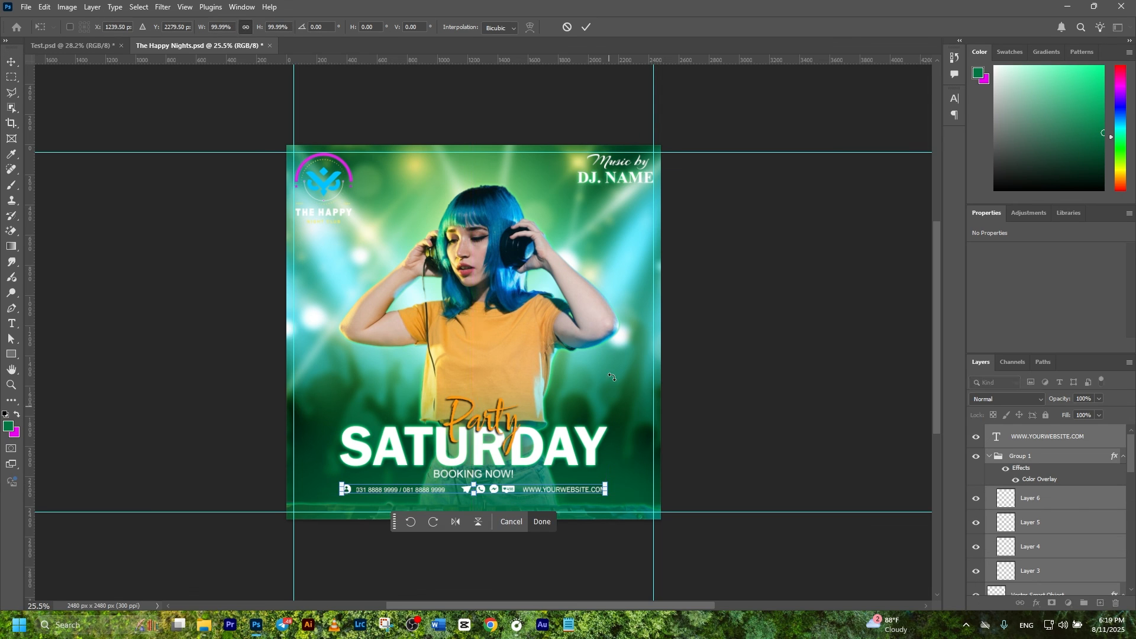
left_click(585, 27)
left_click(752, 363, "ctrl")
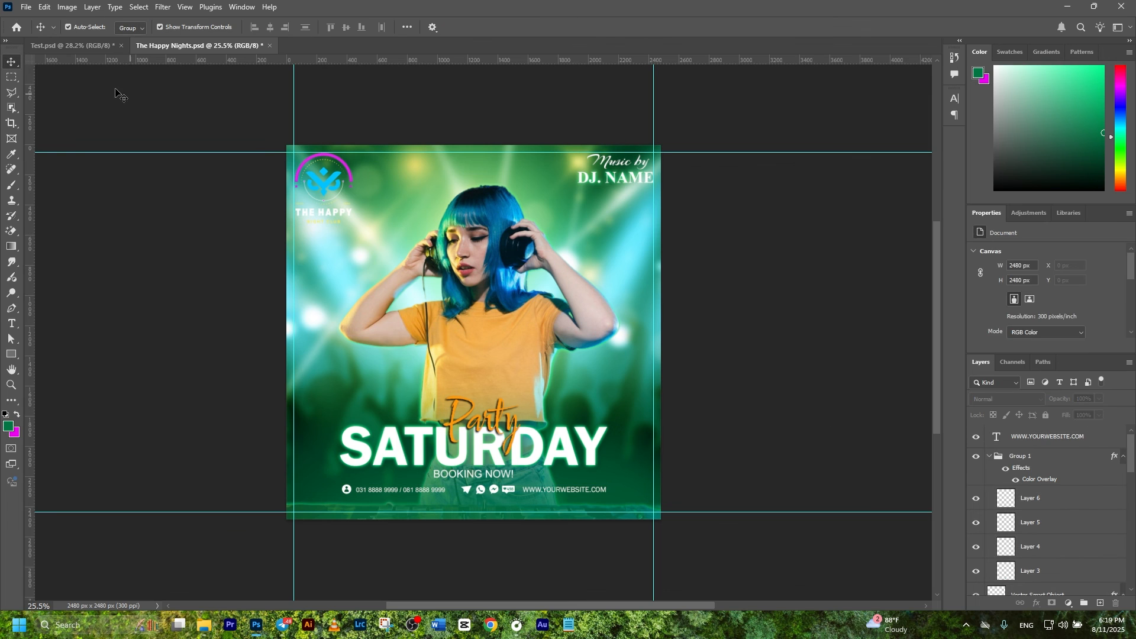
left_click(777, 423, "ctrl")
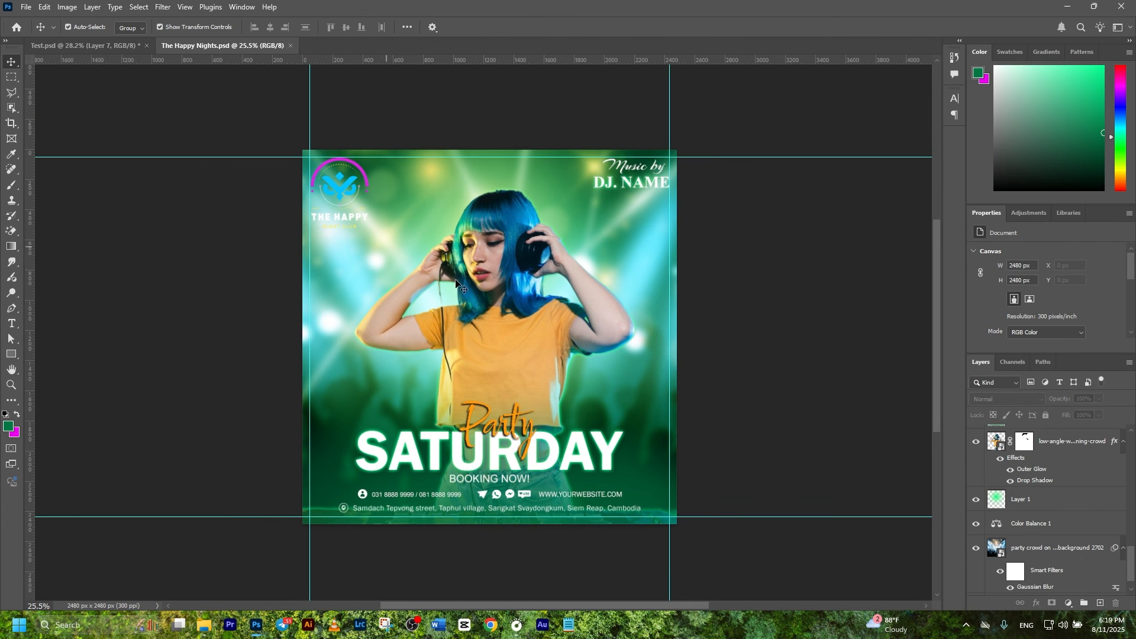
left_click(674, 369)
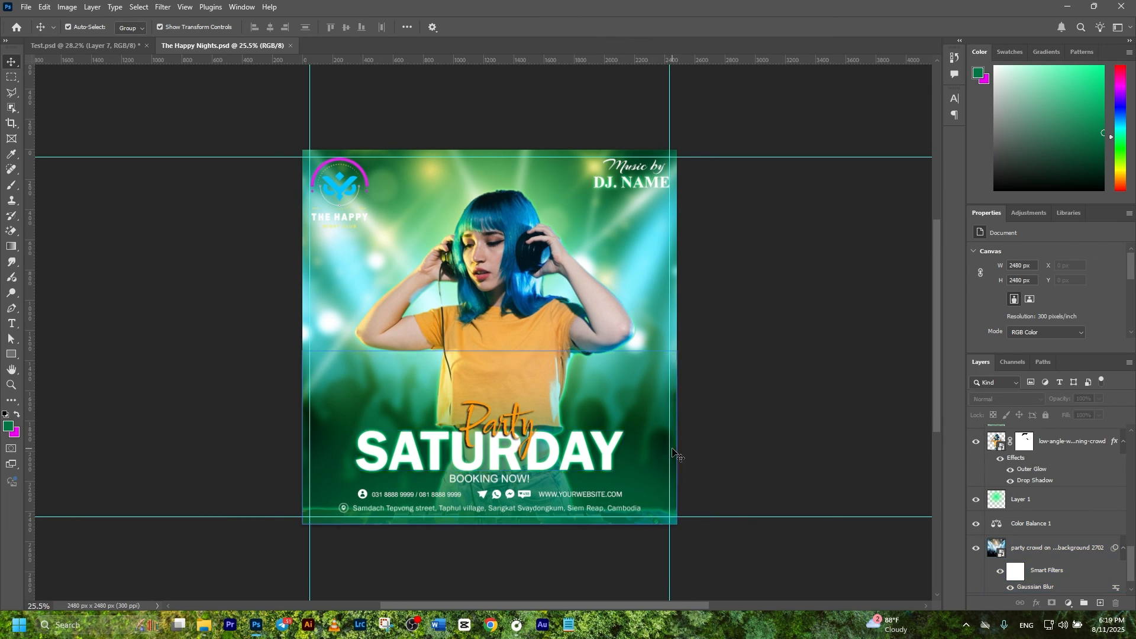